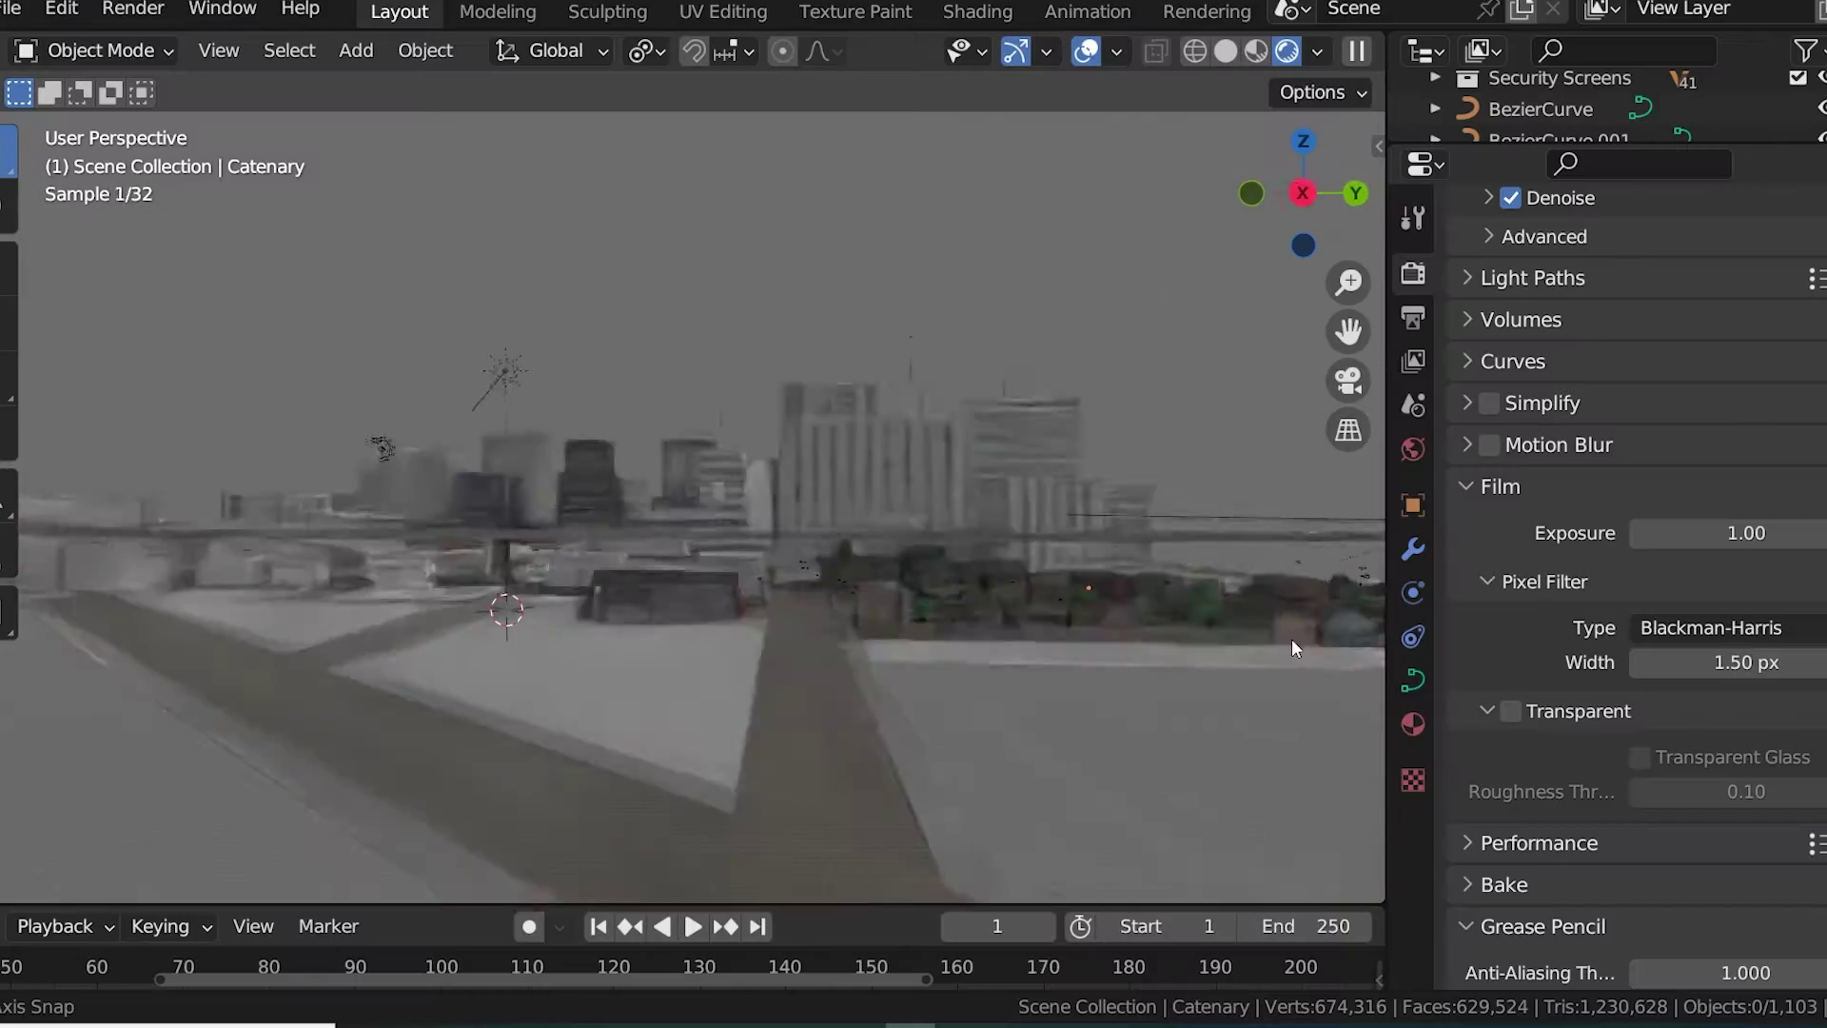
Orbit the viewport around the city model to reveal the road and houses
mouse_move(1292, 638)
middle_mouse_down()
mouse_move(267, 646)
mouse_move(1320, 667)
middle_mouse_up()
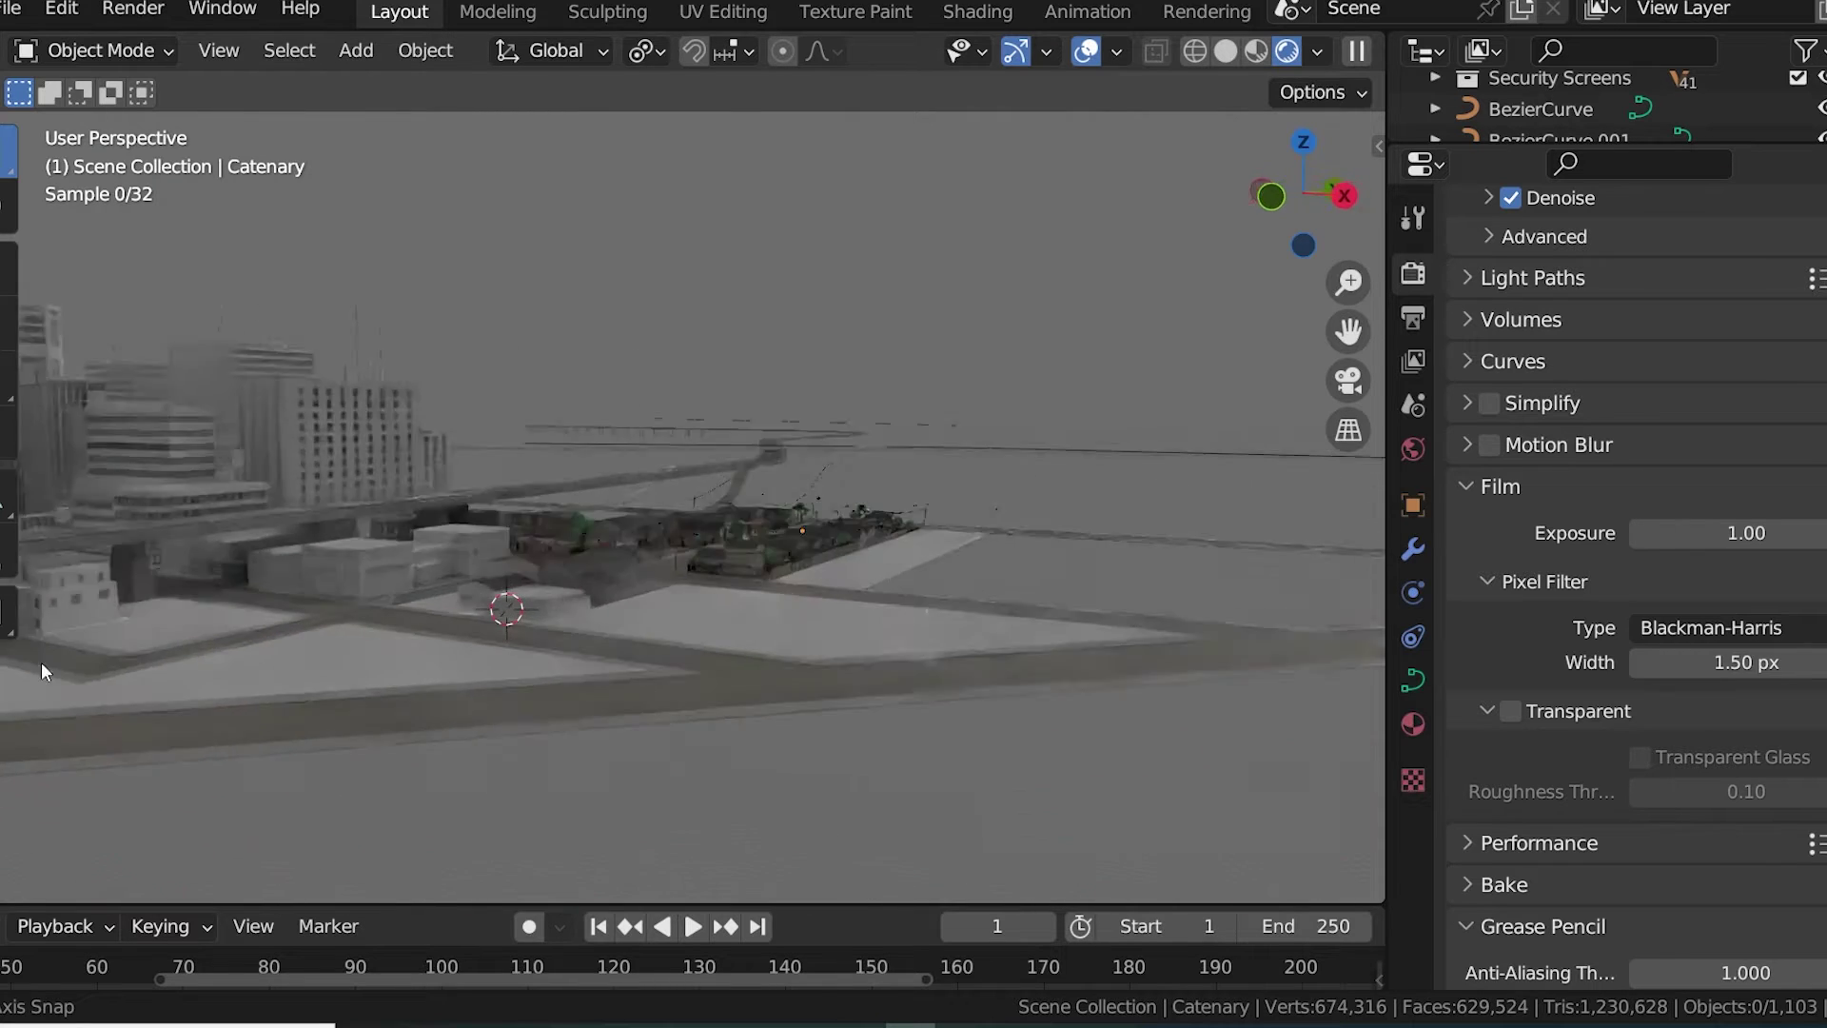
middle_click_drag(1320, 666, 1029, 668)
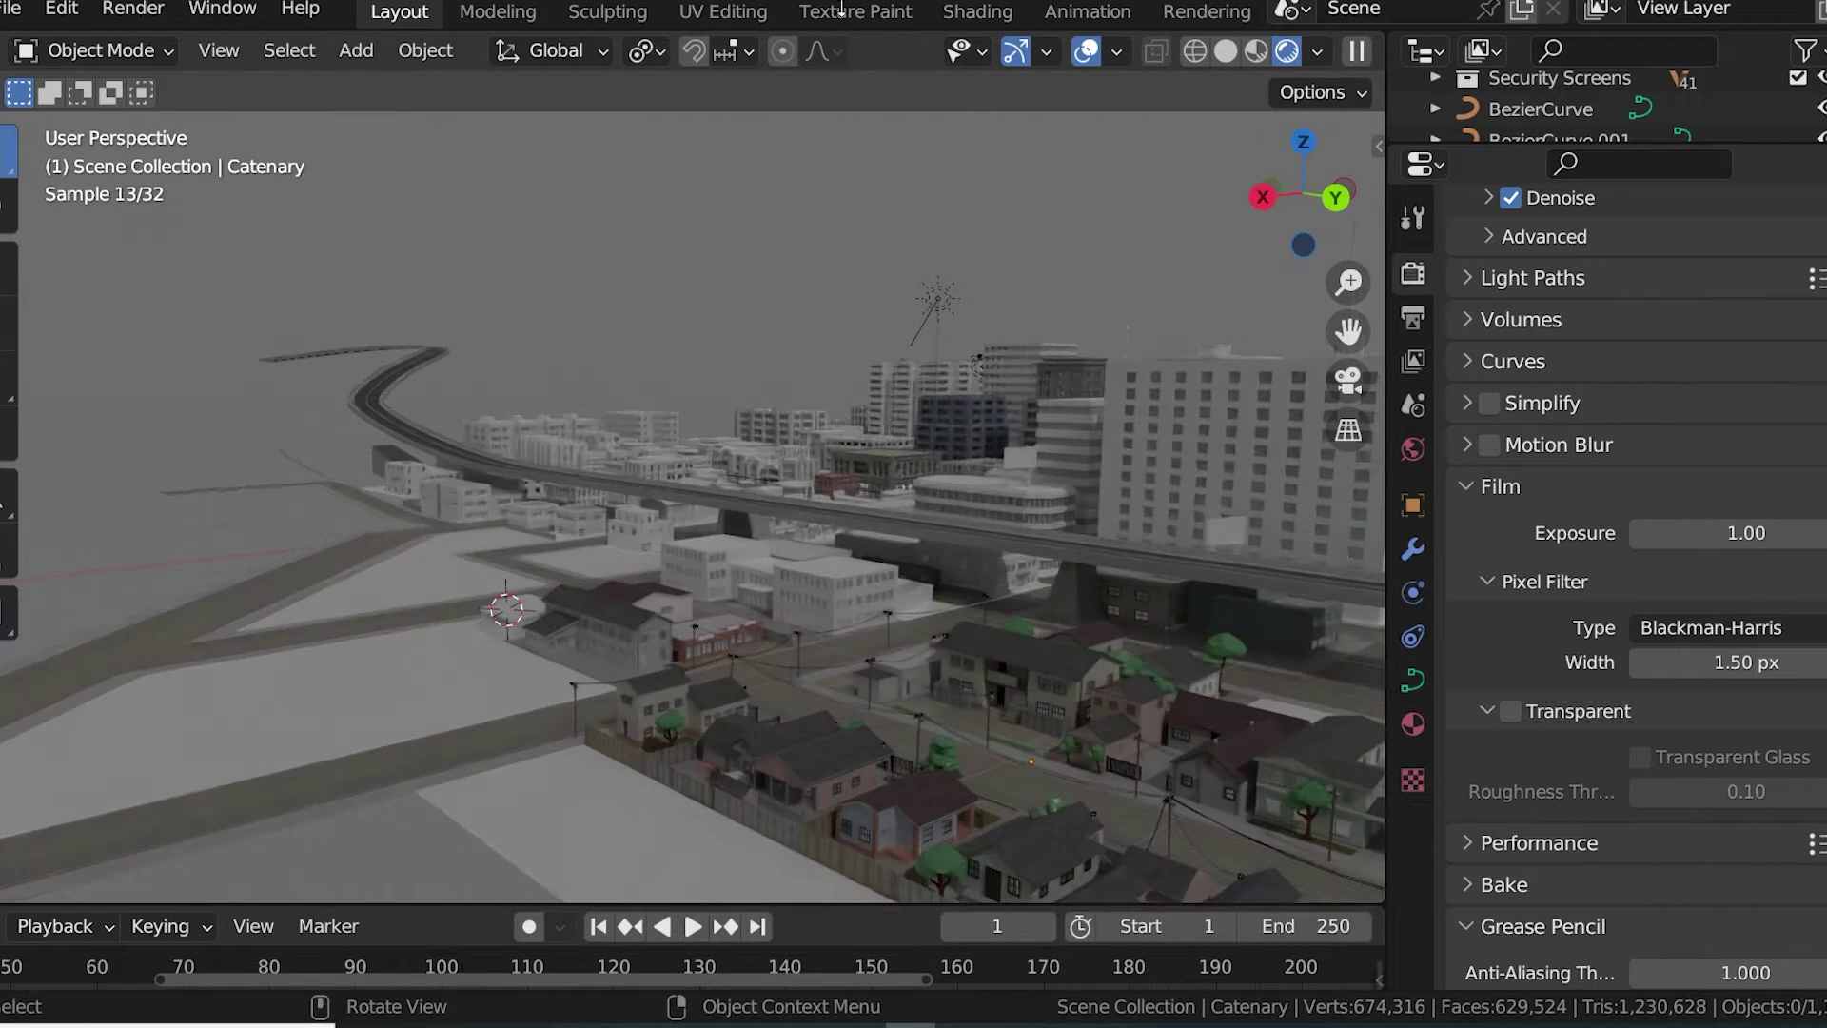
Link the sky image's Color to the world Background and view the street through the camera
left_click(977, 12)
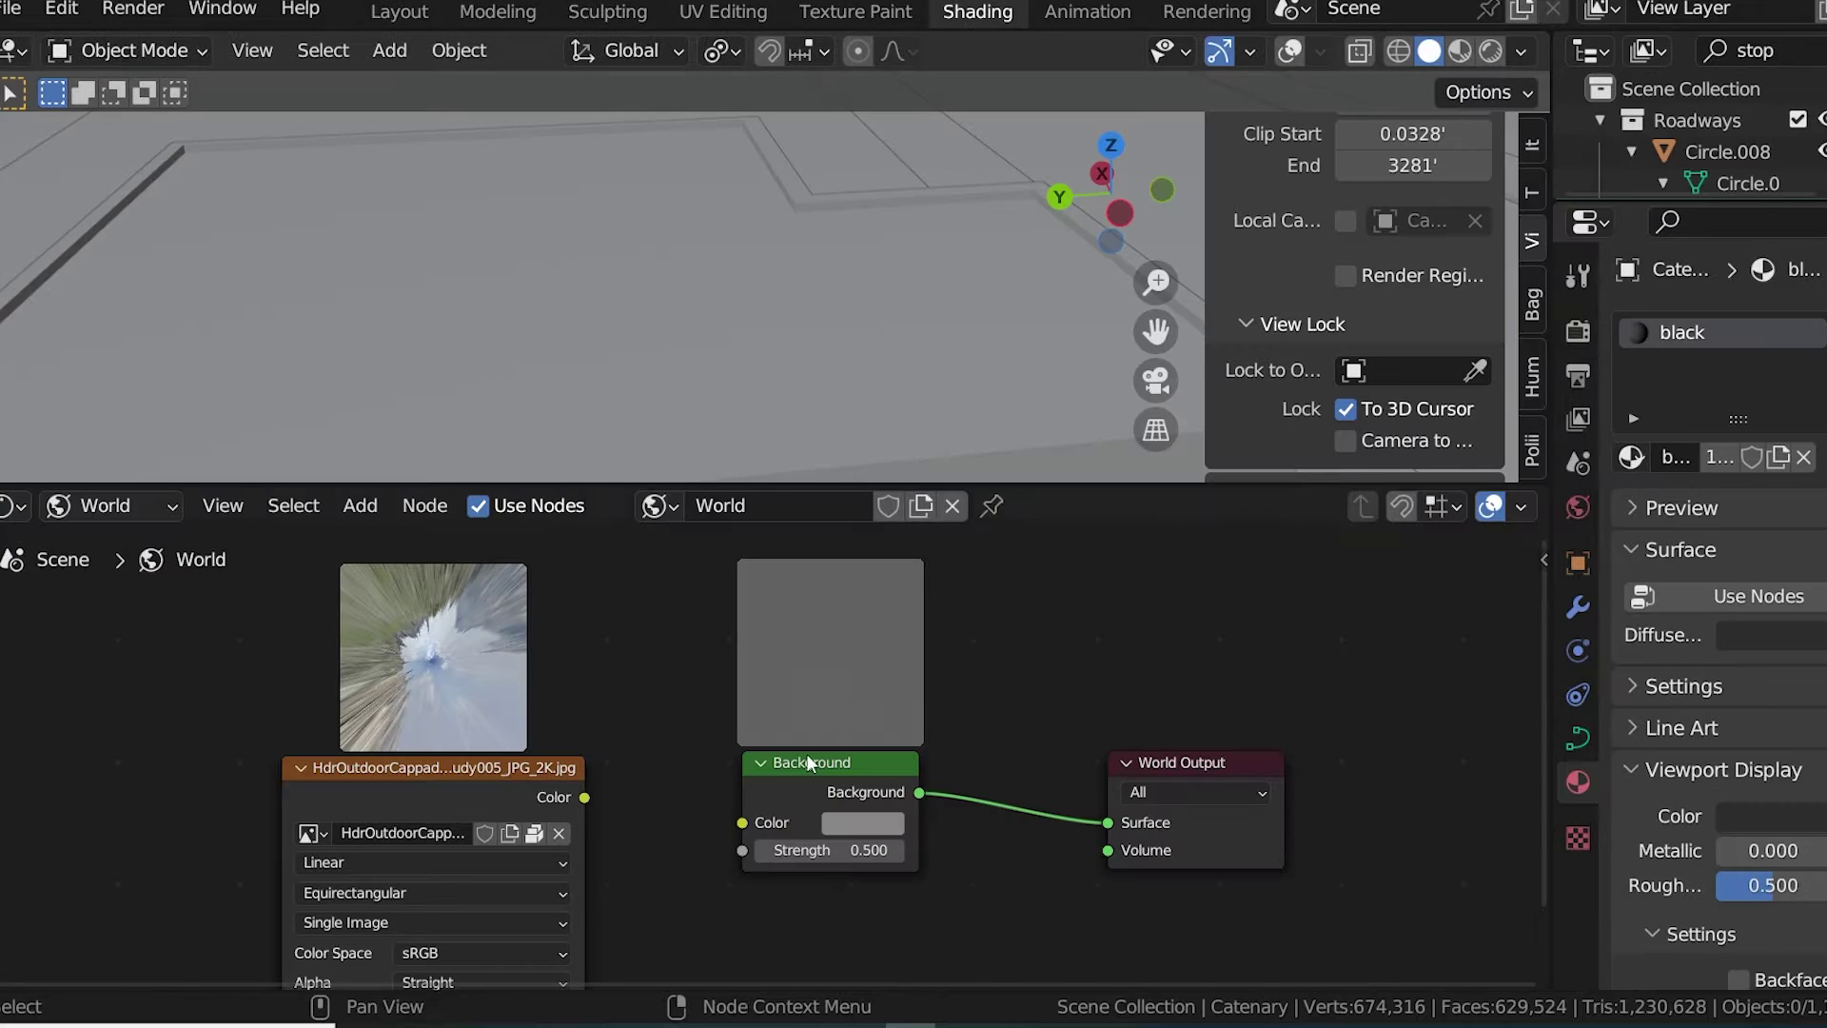
left_click_drag(585, 797, 742, 822)
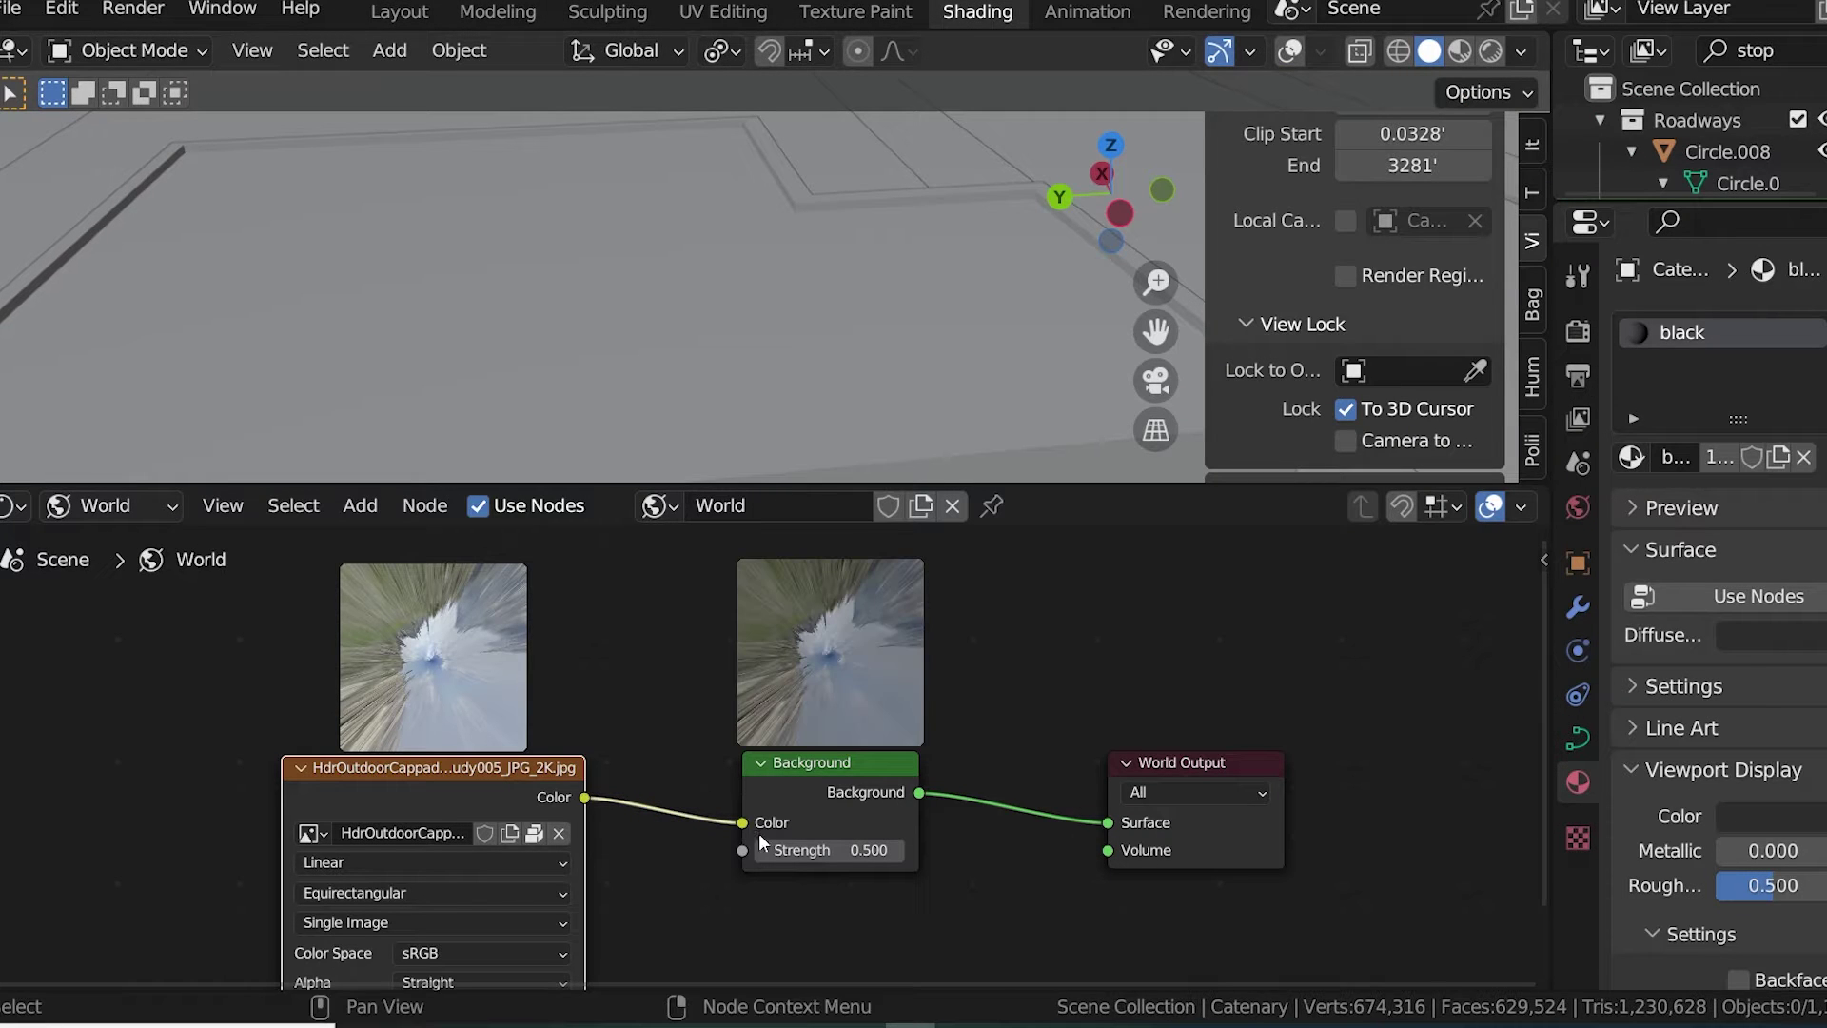
left_click(398, 13)
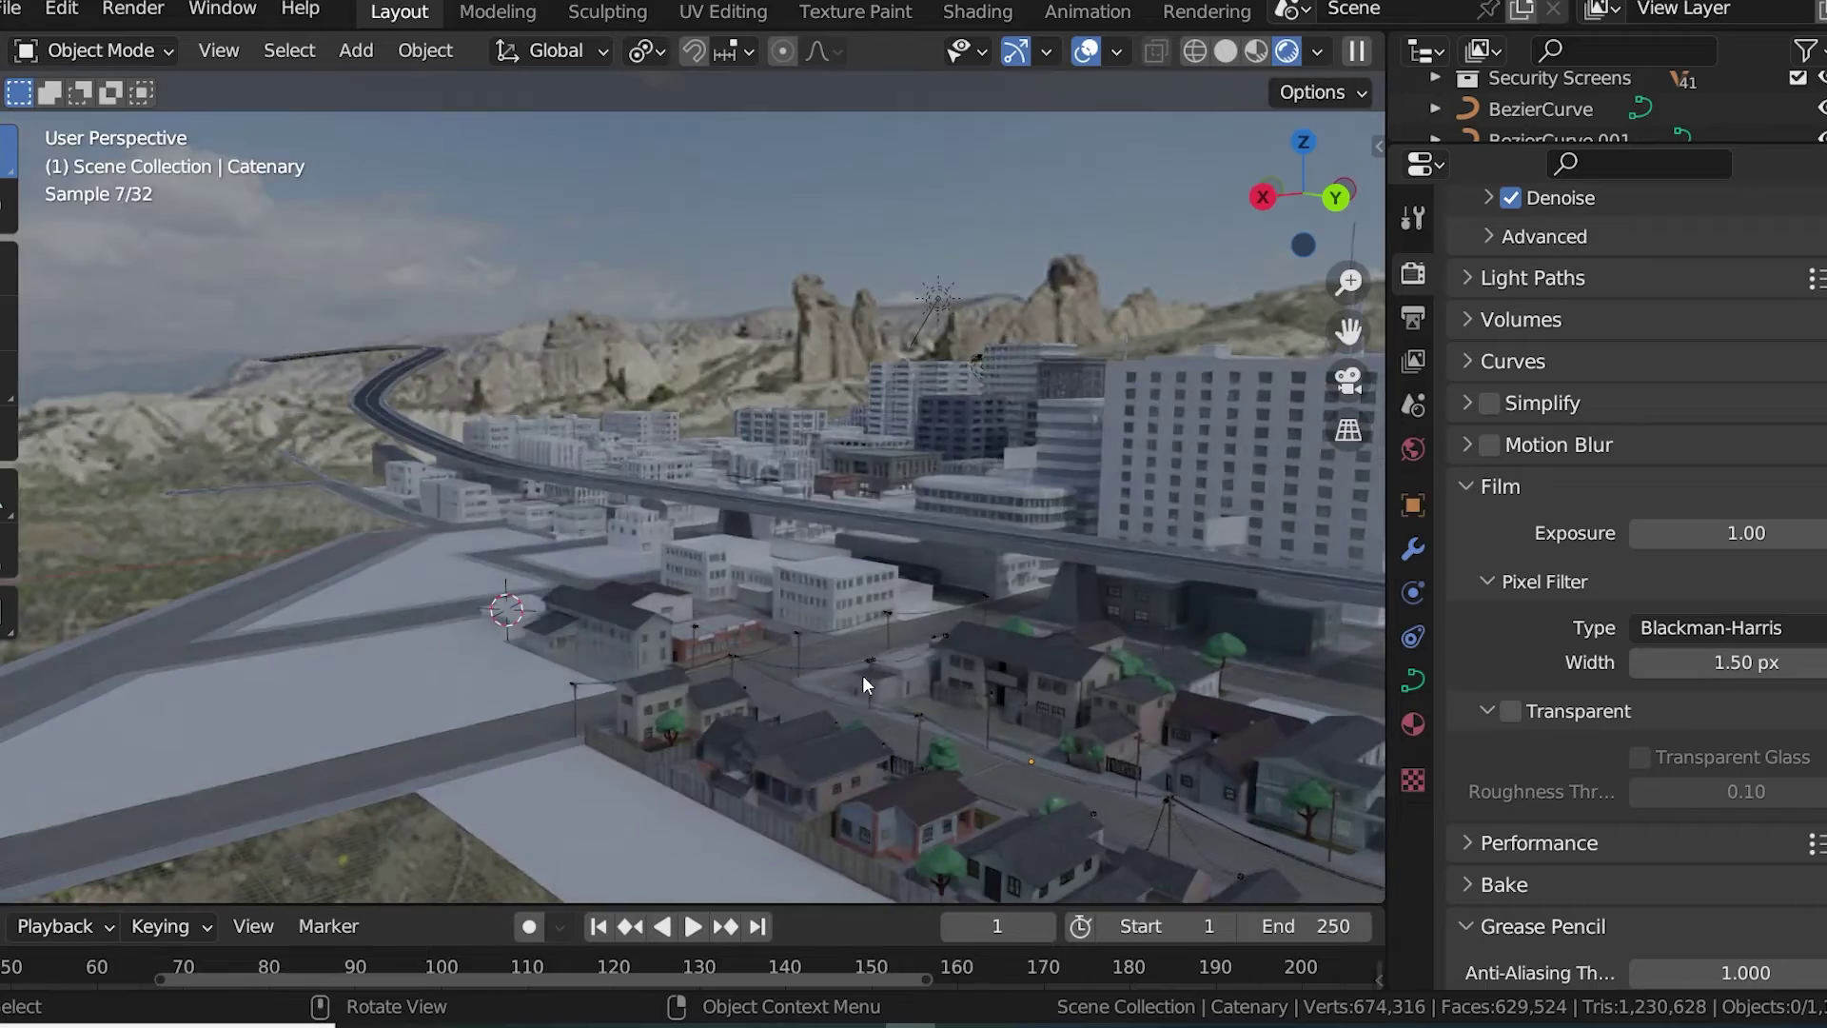
mouse_move(863, 686)
middle_mouse_down()
mouse_move(1274, 677)
mouse_move(464, 655)
mouse_move(781, 629)
middle_mouse_up()
key("KP_0")
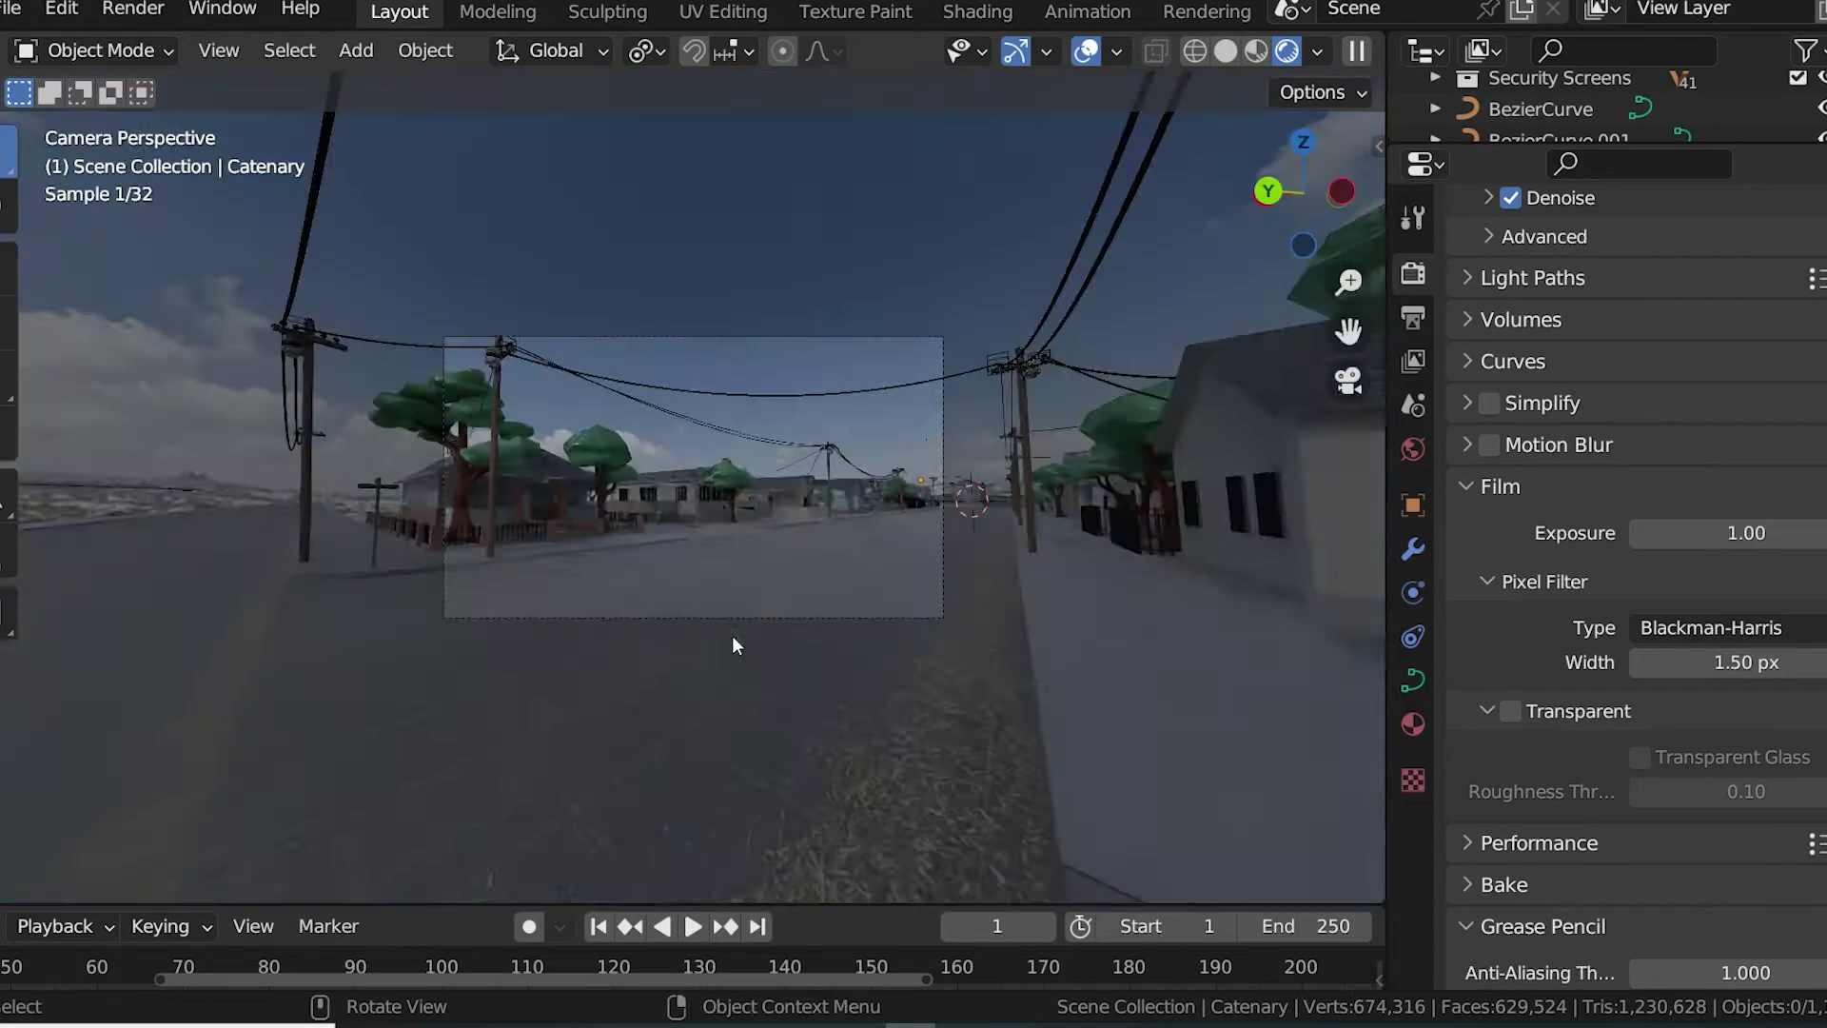
key("Home")
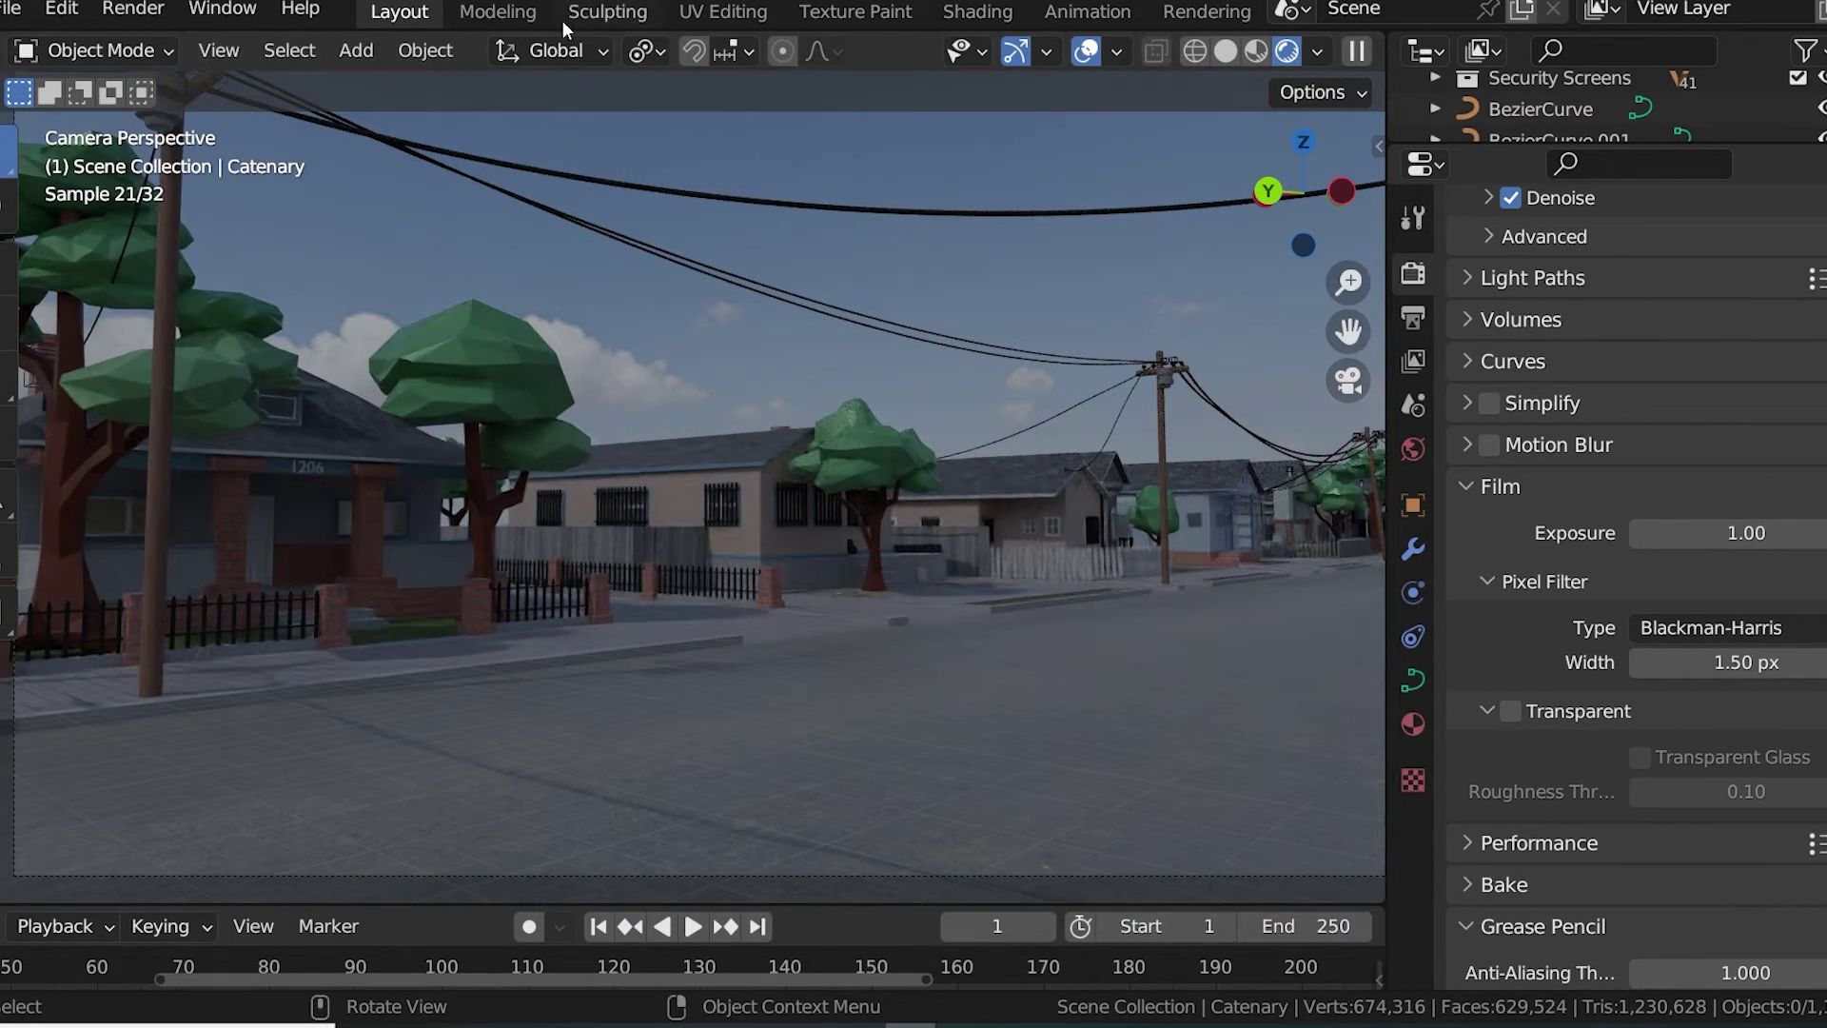
Set the world Background Strength to 3
left_click(998, 11)
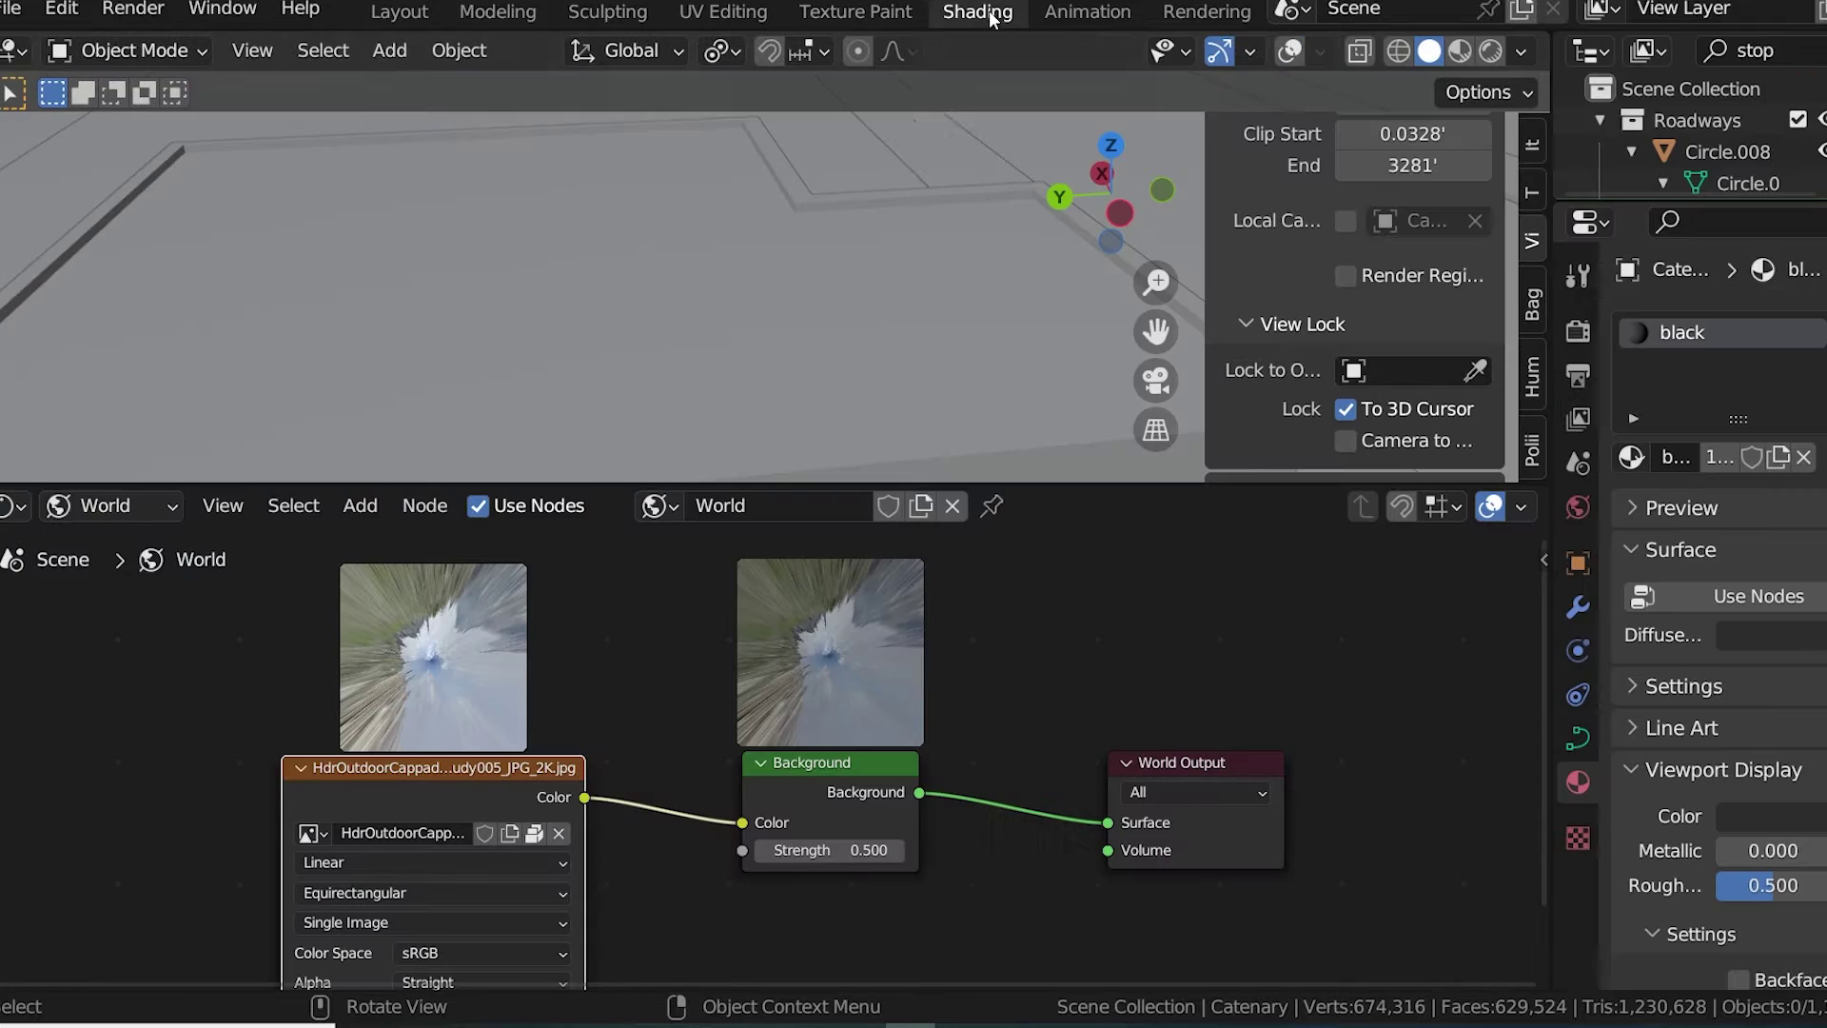
double_click(855, 852)
type("5")
key("Return")
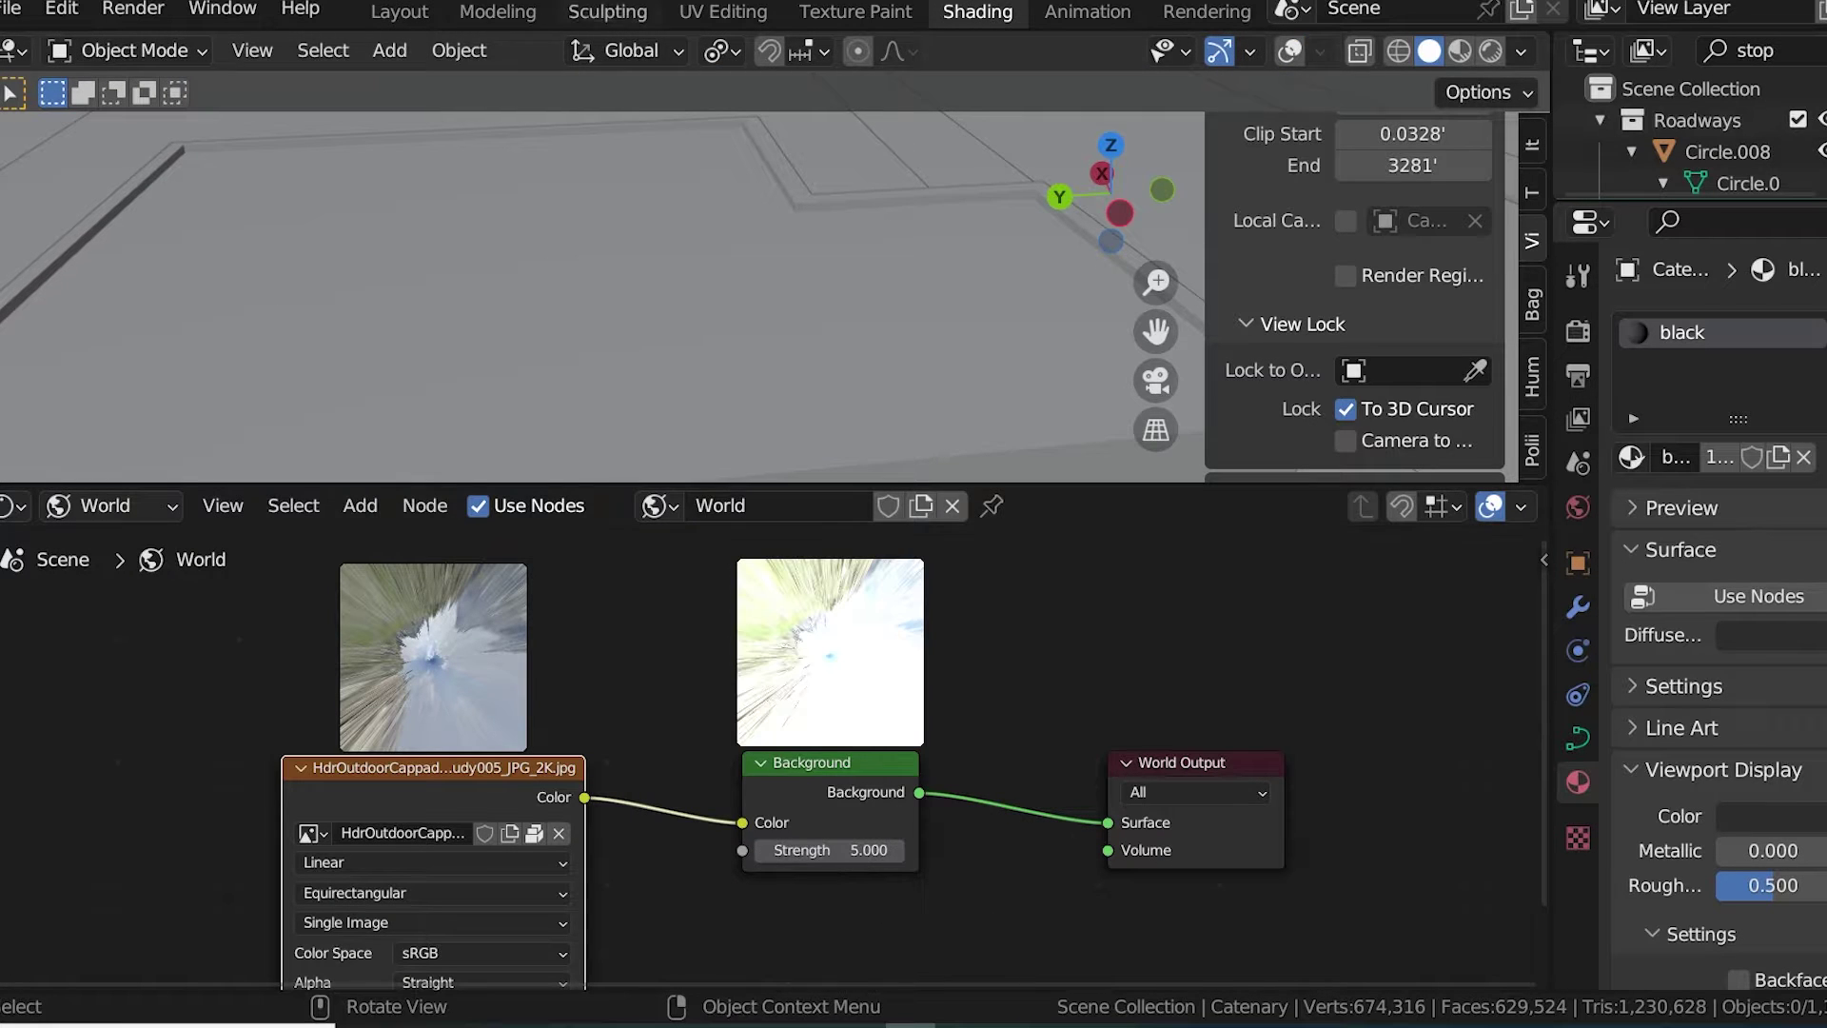
left_click(828, 851)
type("3")
key("Return")
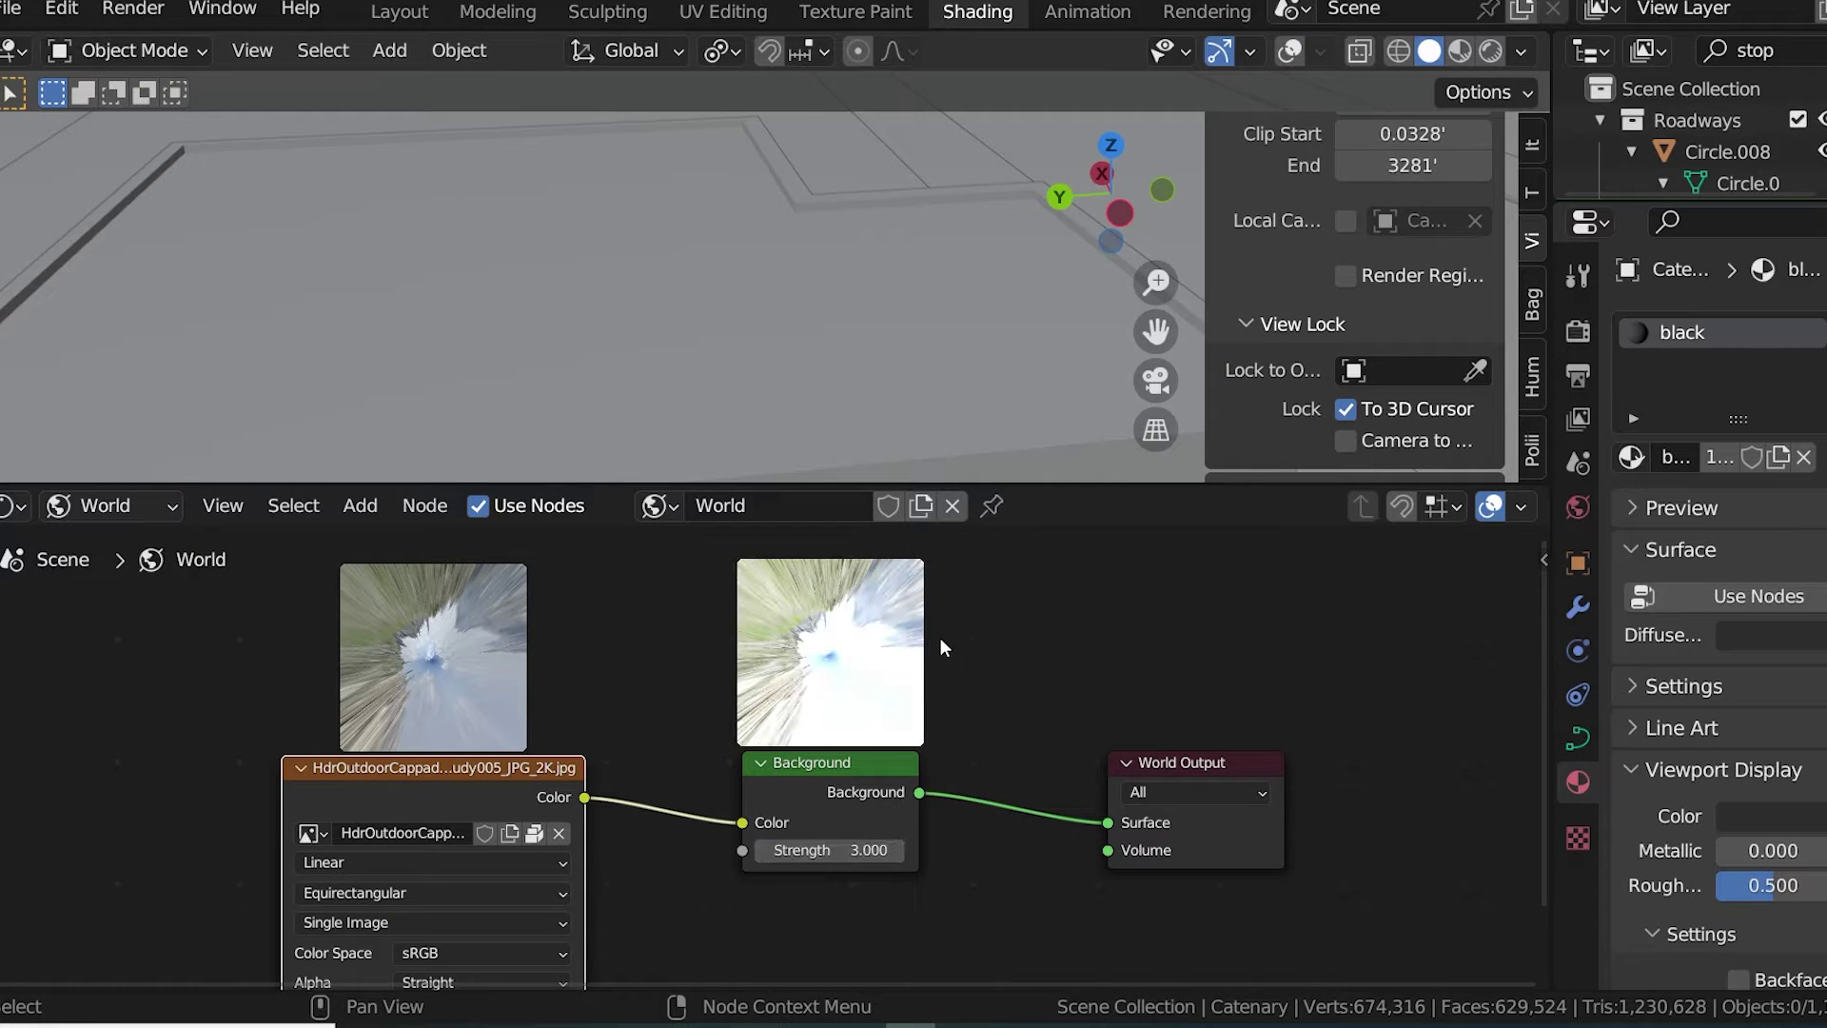
left_click(419, 19)
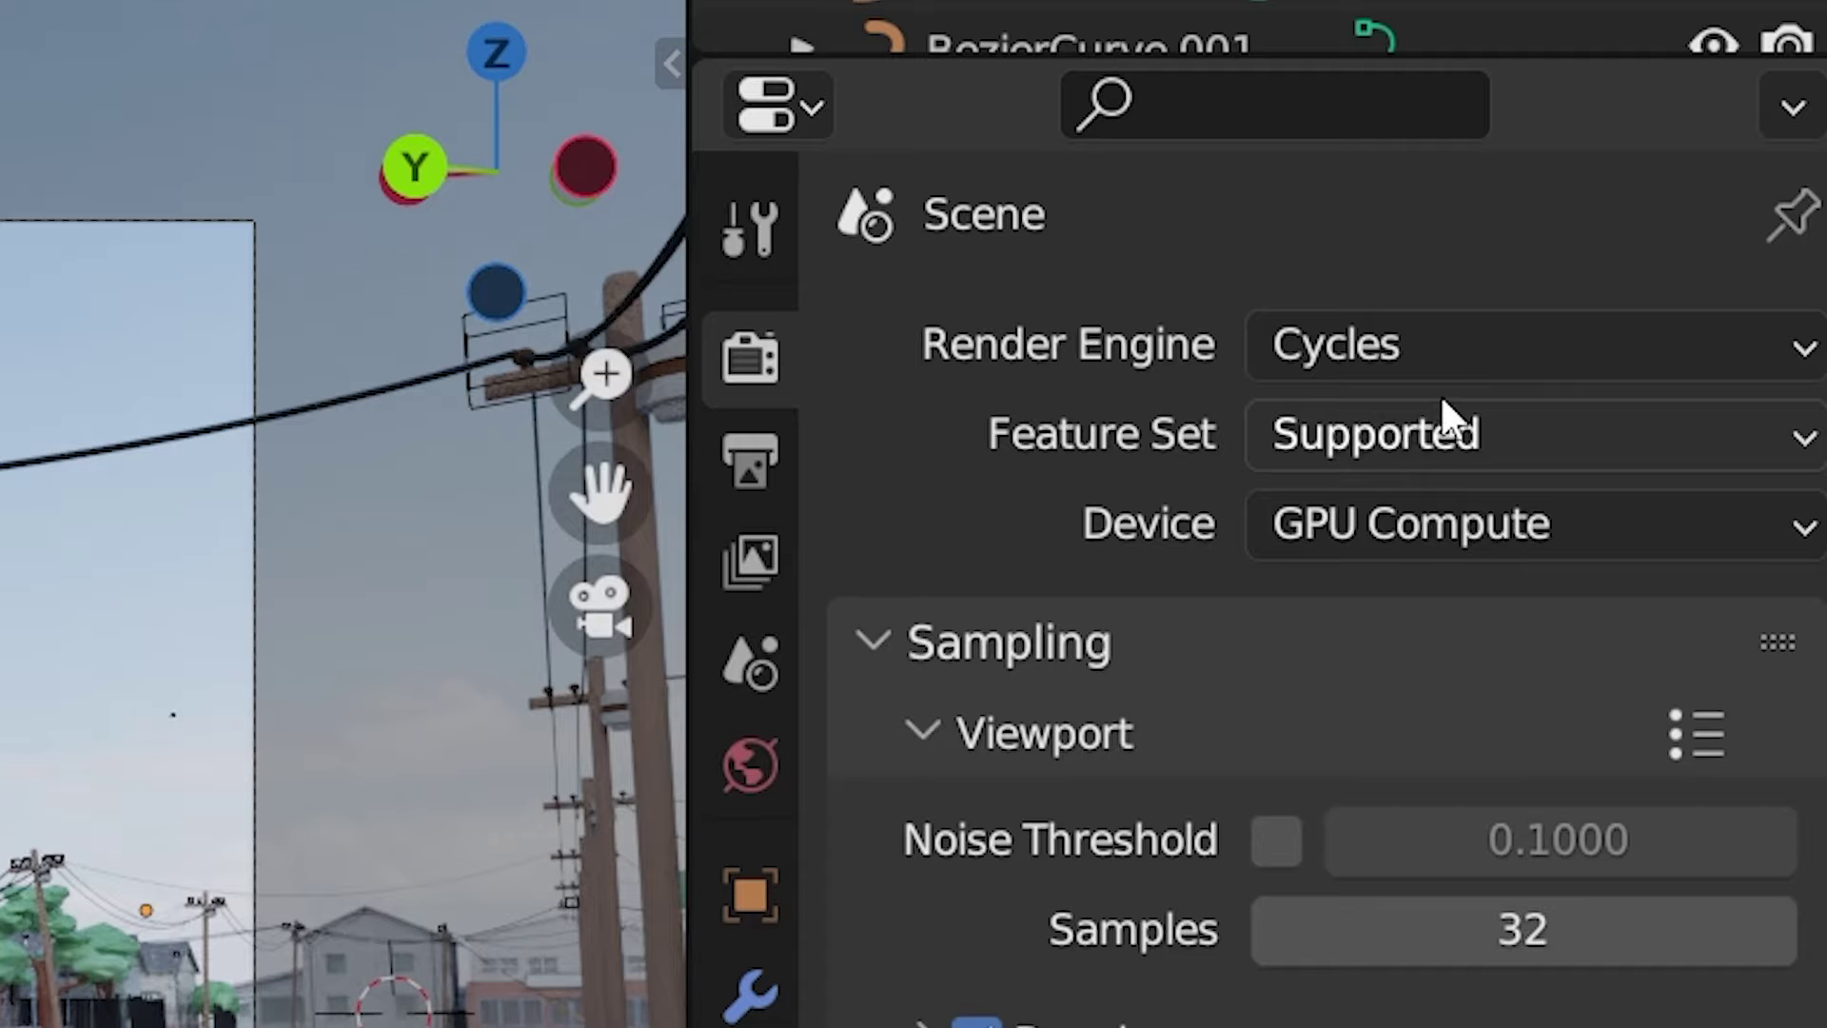
Show the render engine settings and expand the Film panel
left_click(1476, 348)
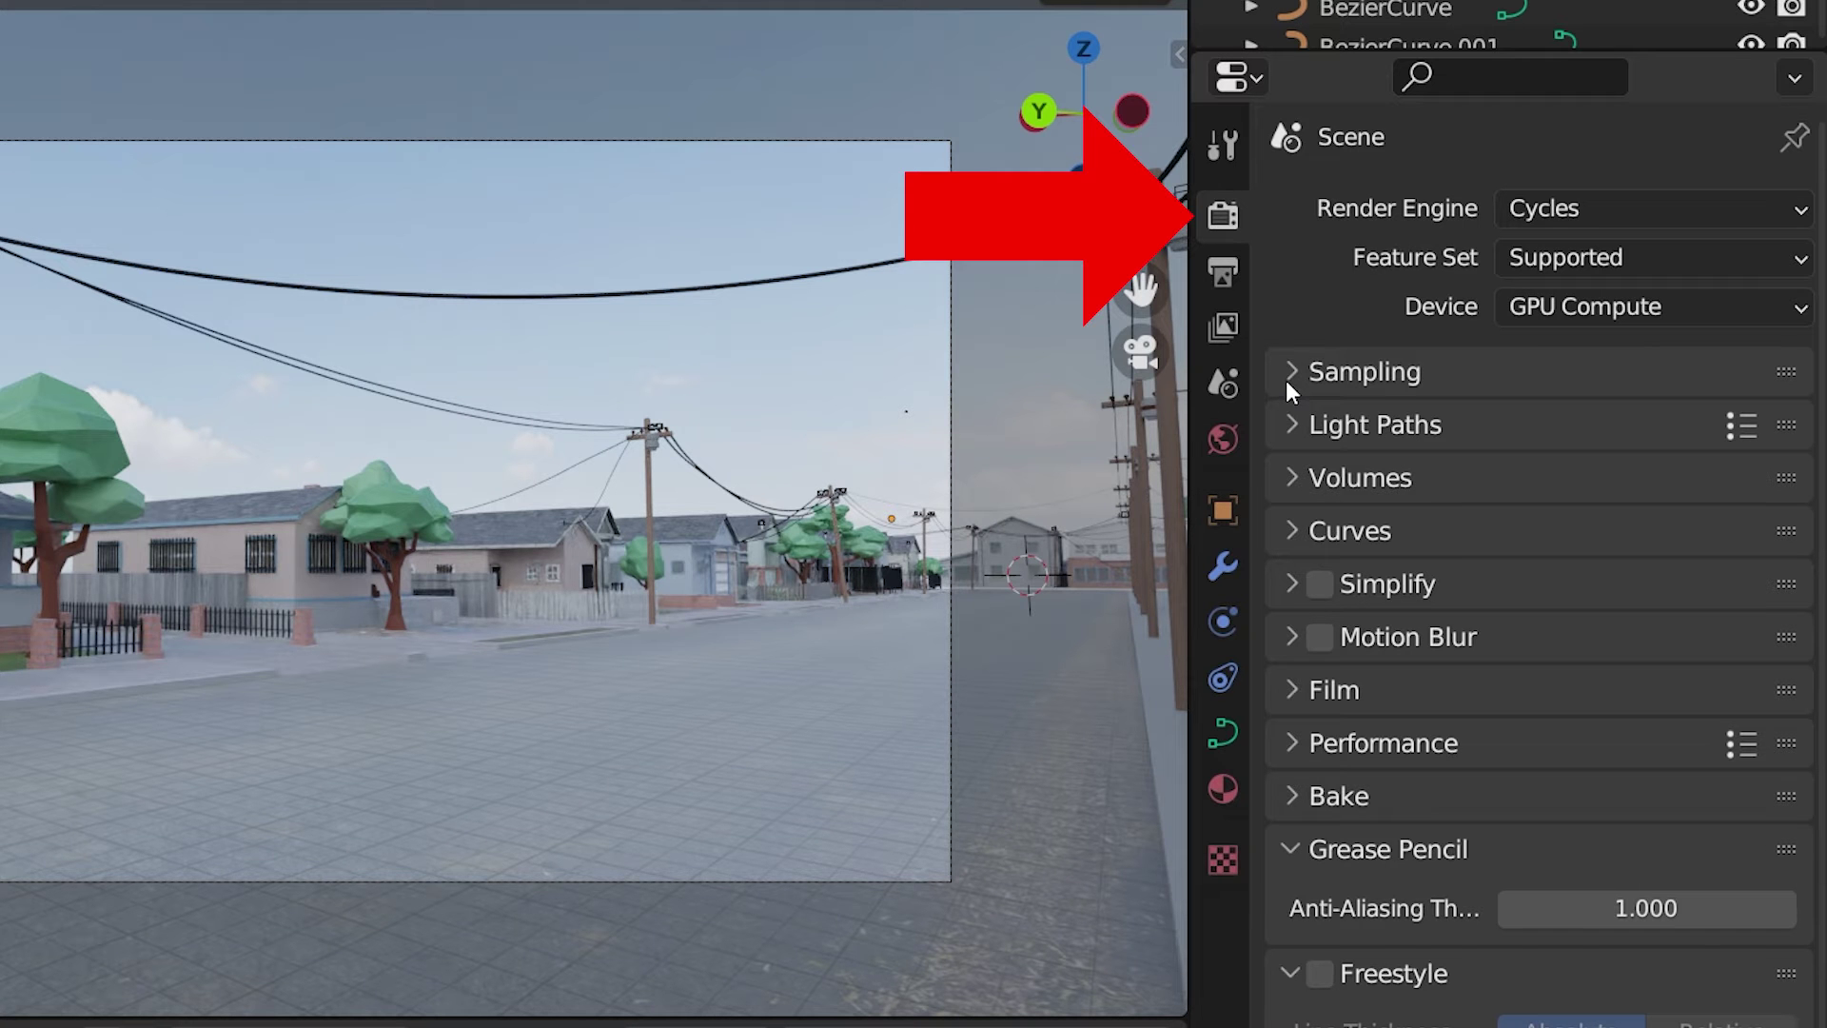
scroll(1315, 556, "down", 1)
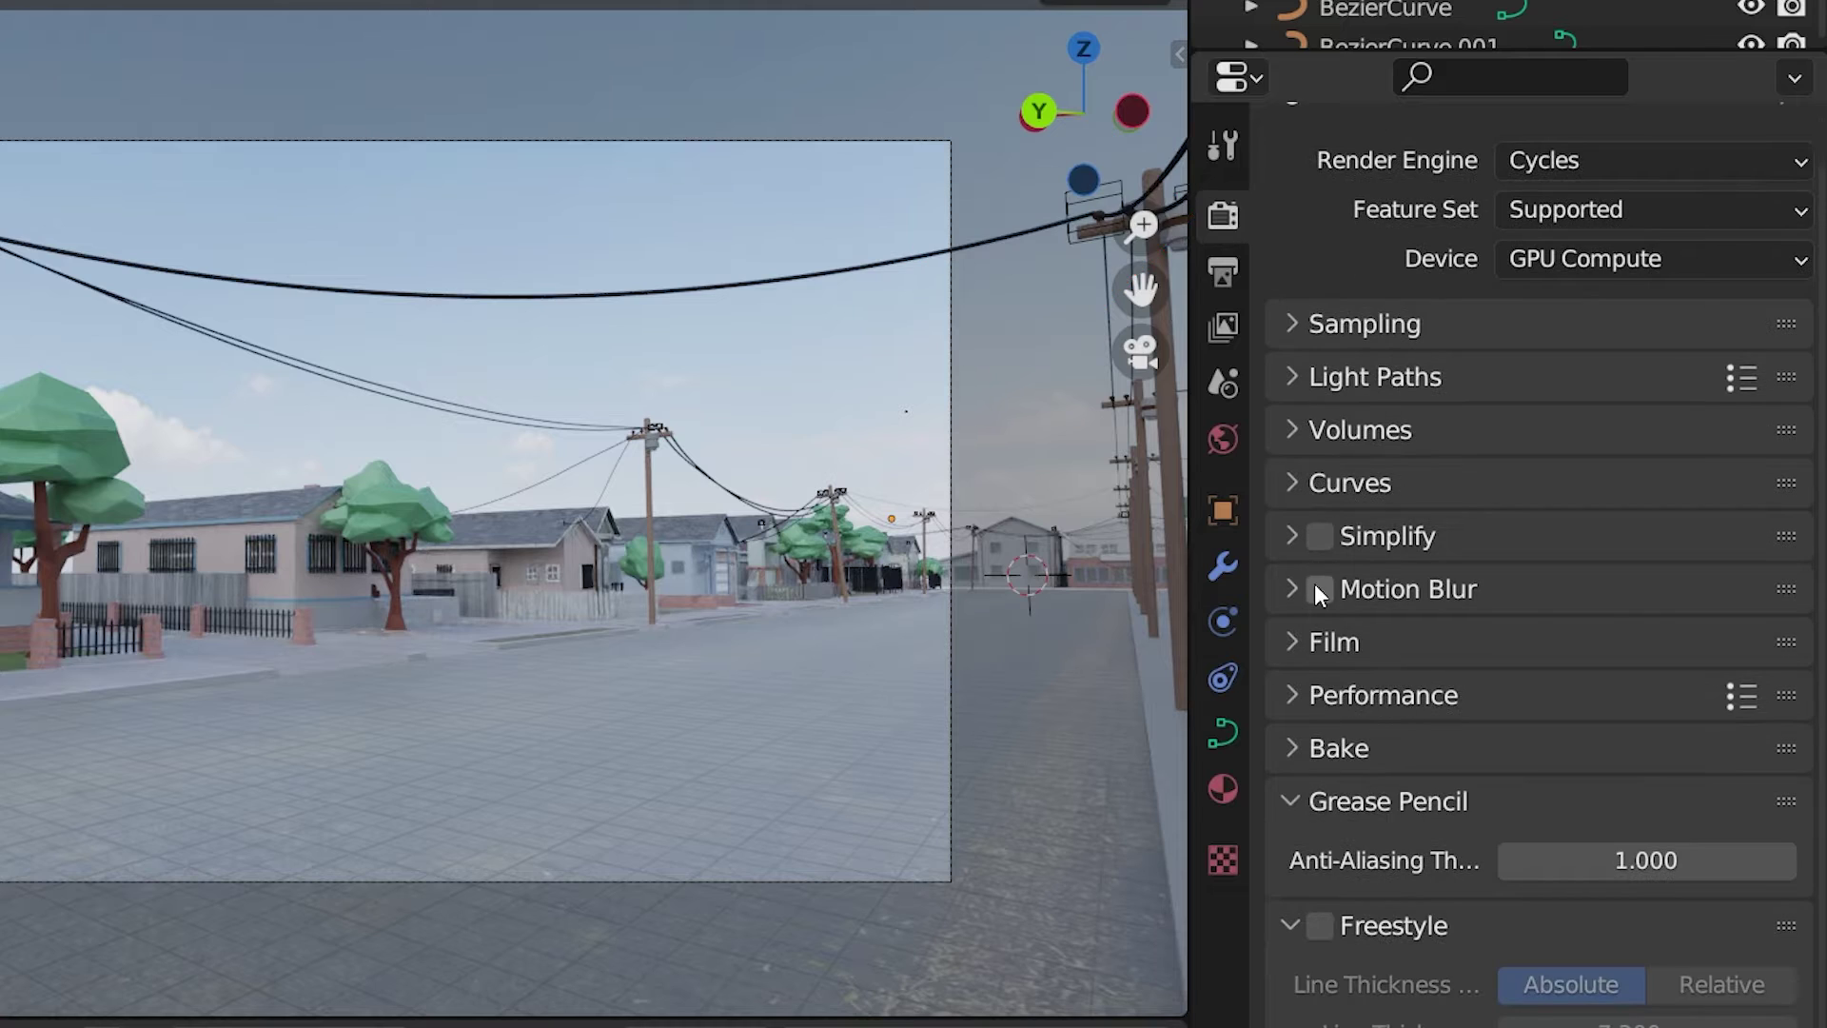
left_click(1297, 643)
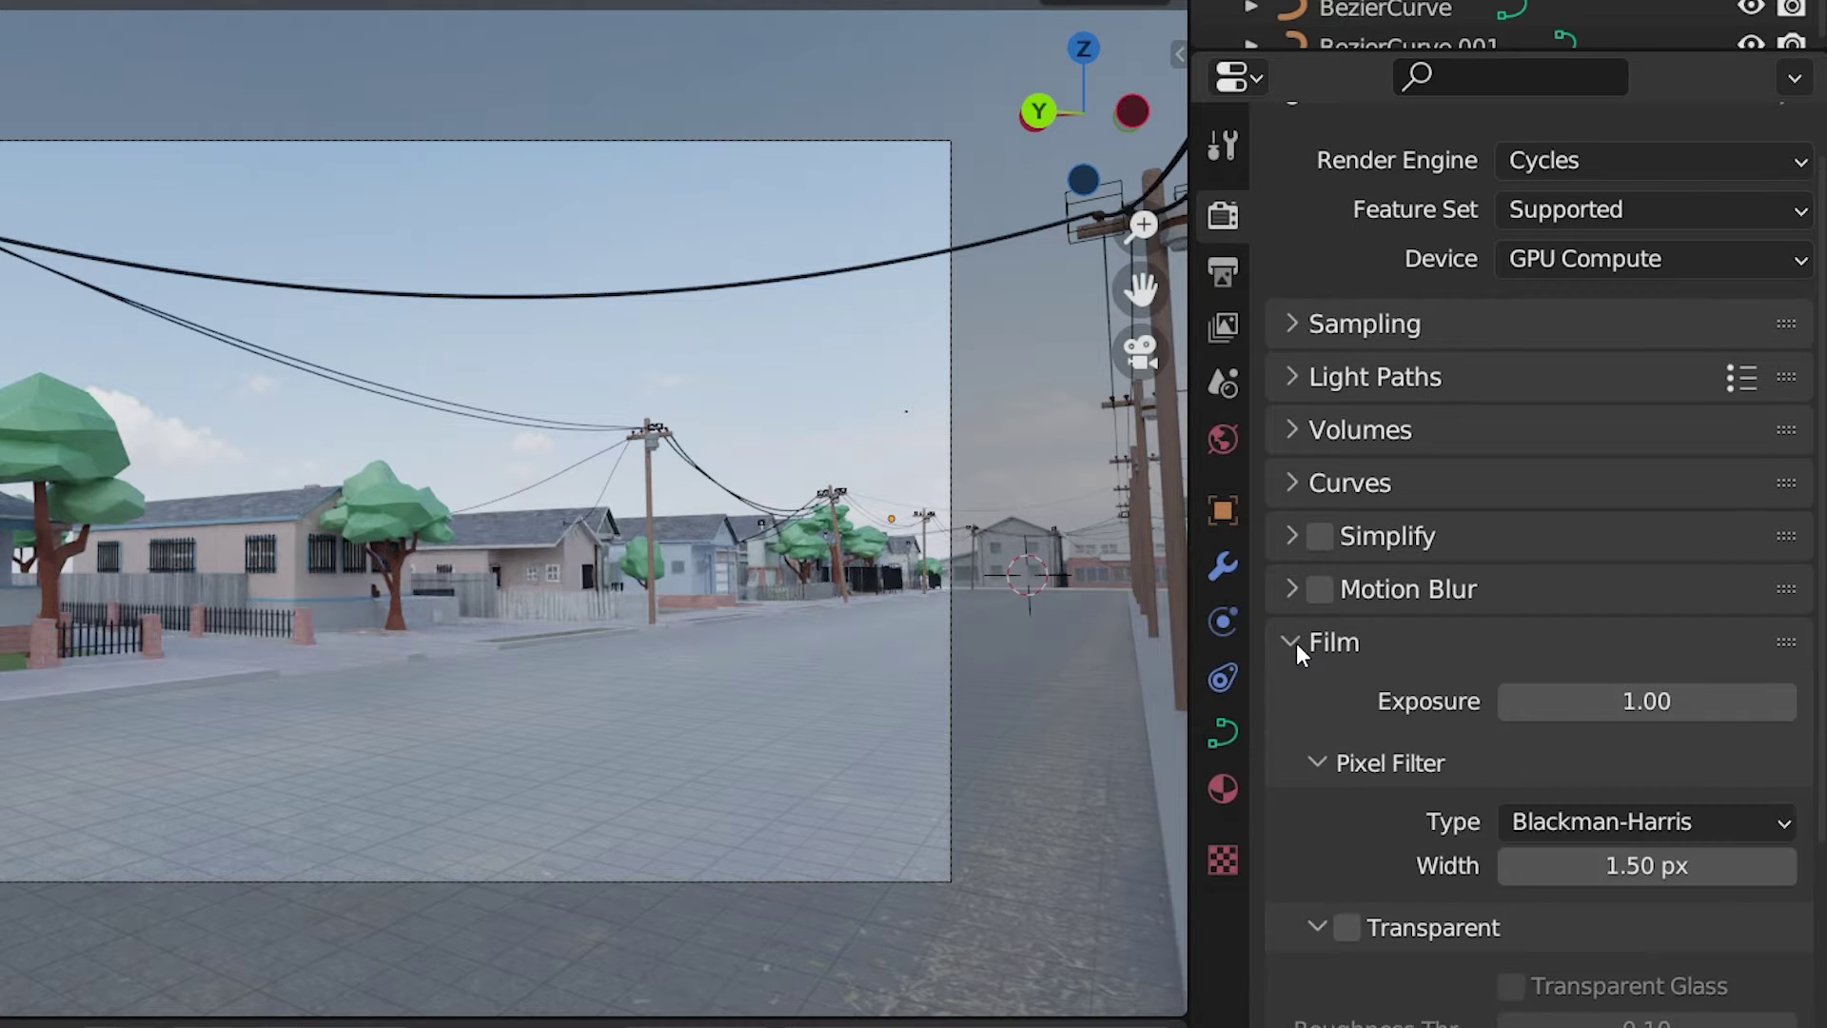
scroll(1365, 713, "down", 5)
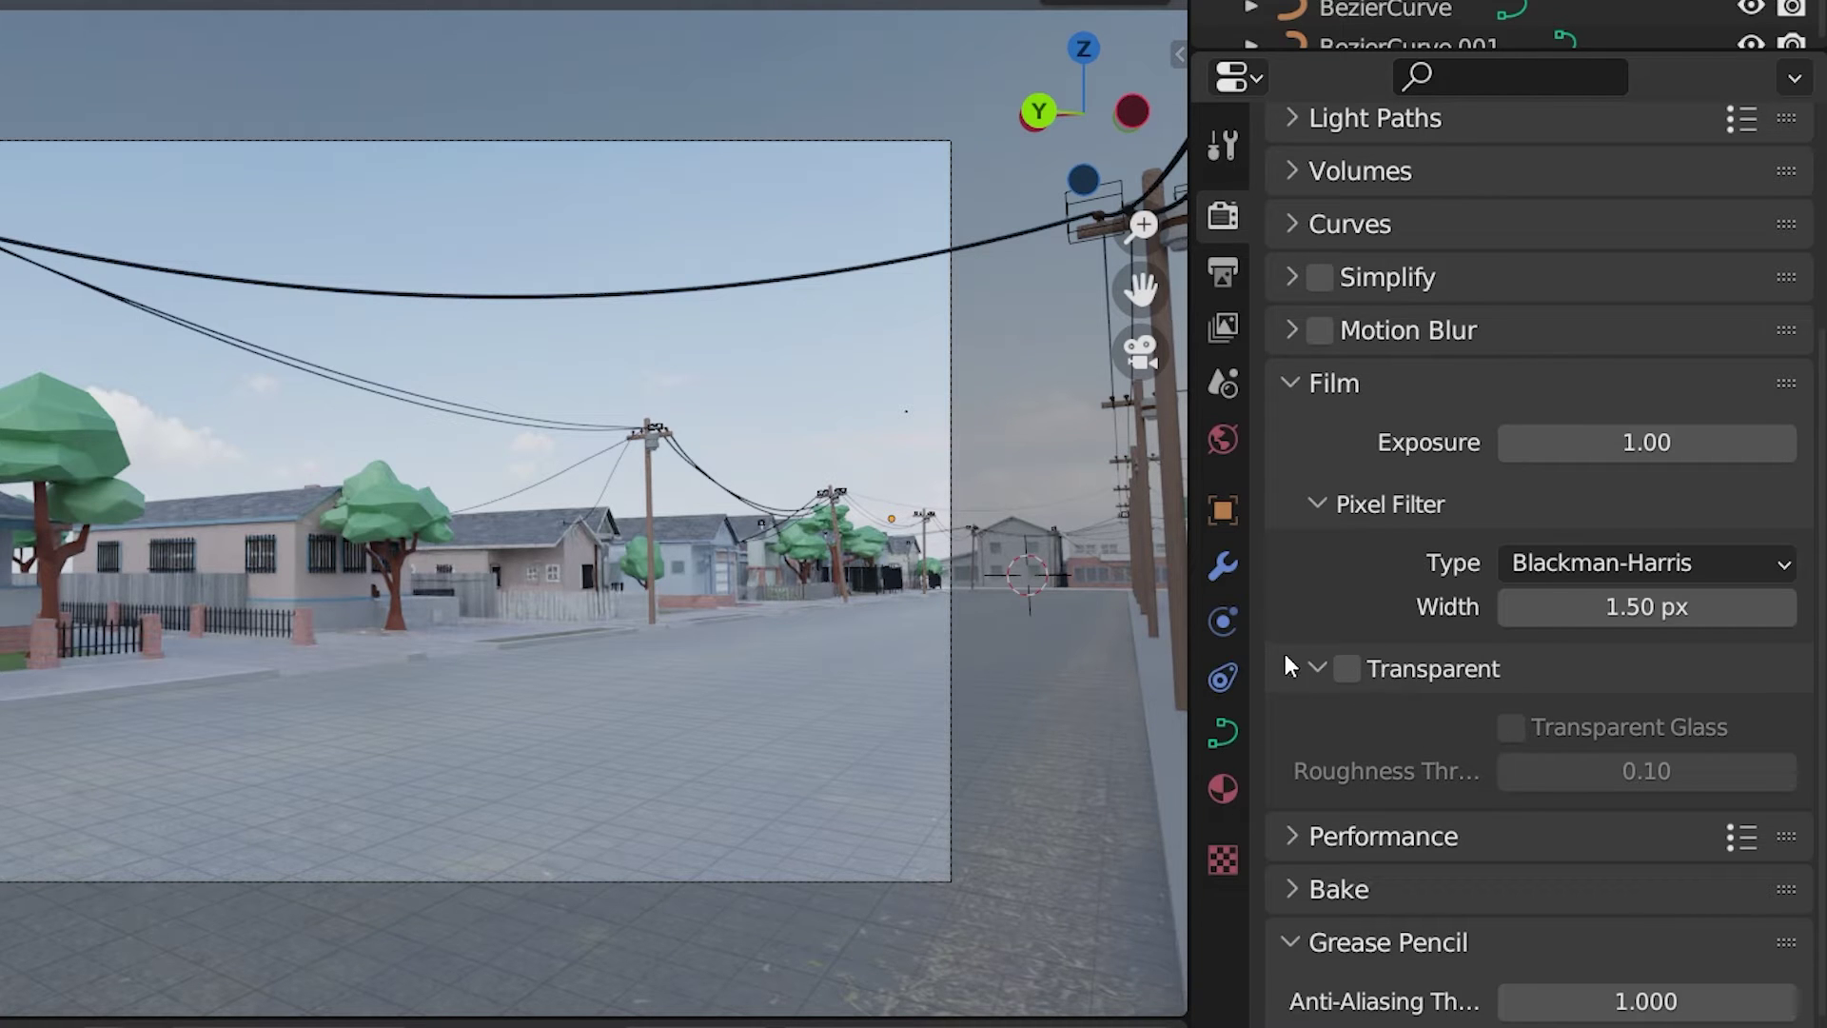
Tick Film > Transparent so the sky renders as a checkerboard
left_click(1349, 667)
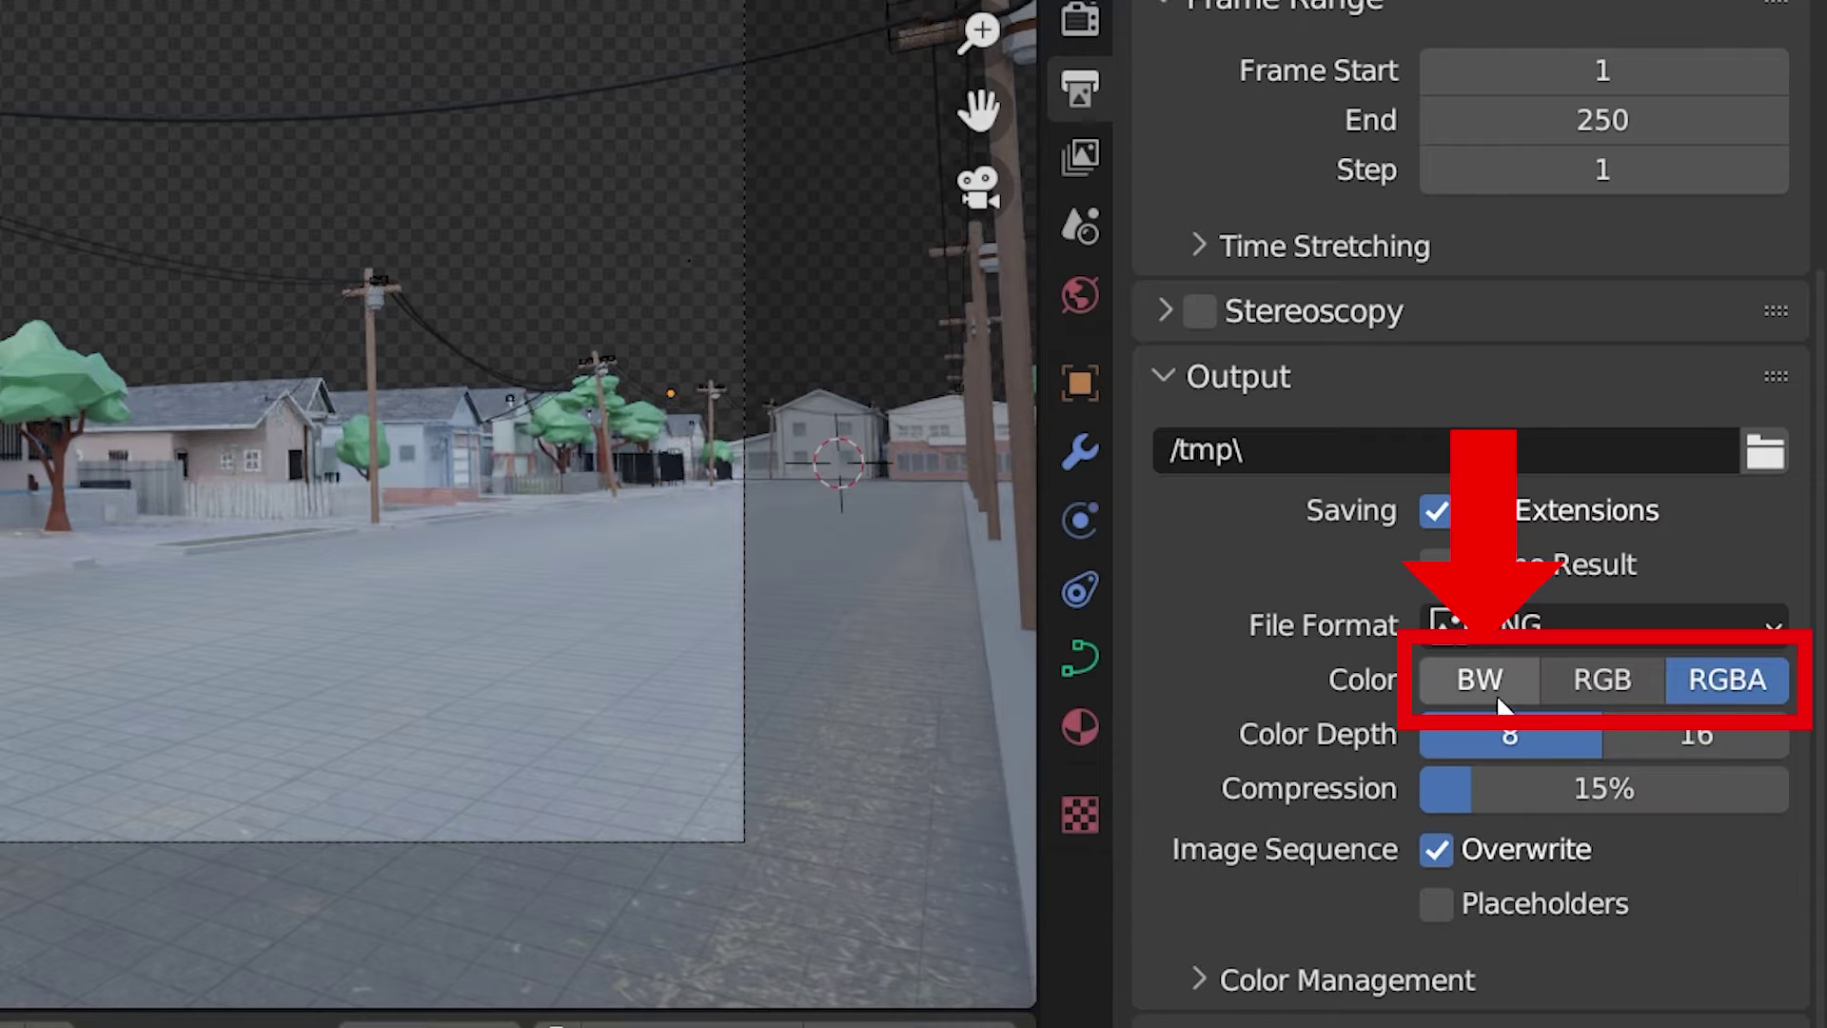
Cycle the output Color through BW and RGB, then back to RGBA
left_click(1473, 679)
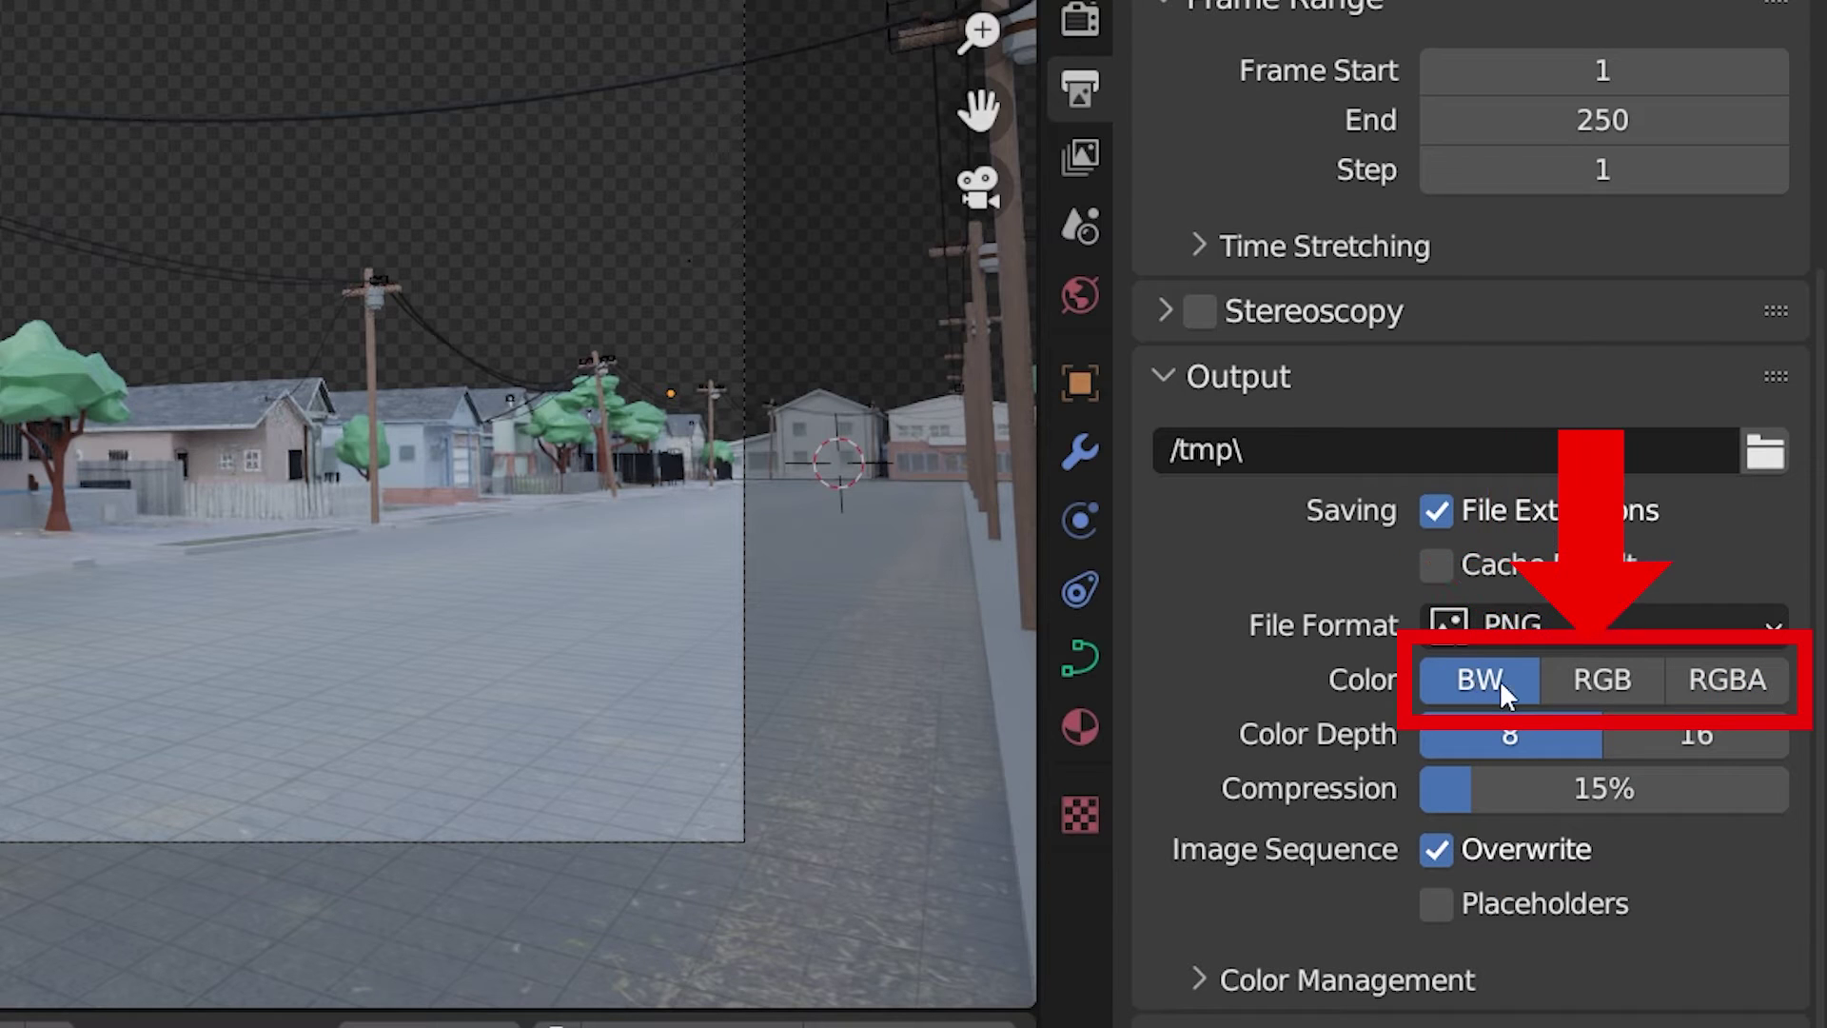
left_click(1594, 680)
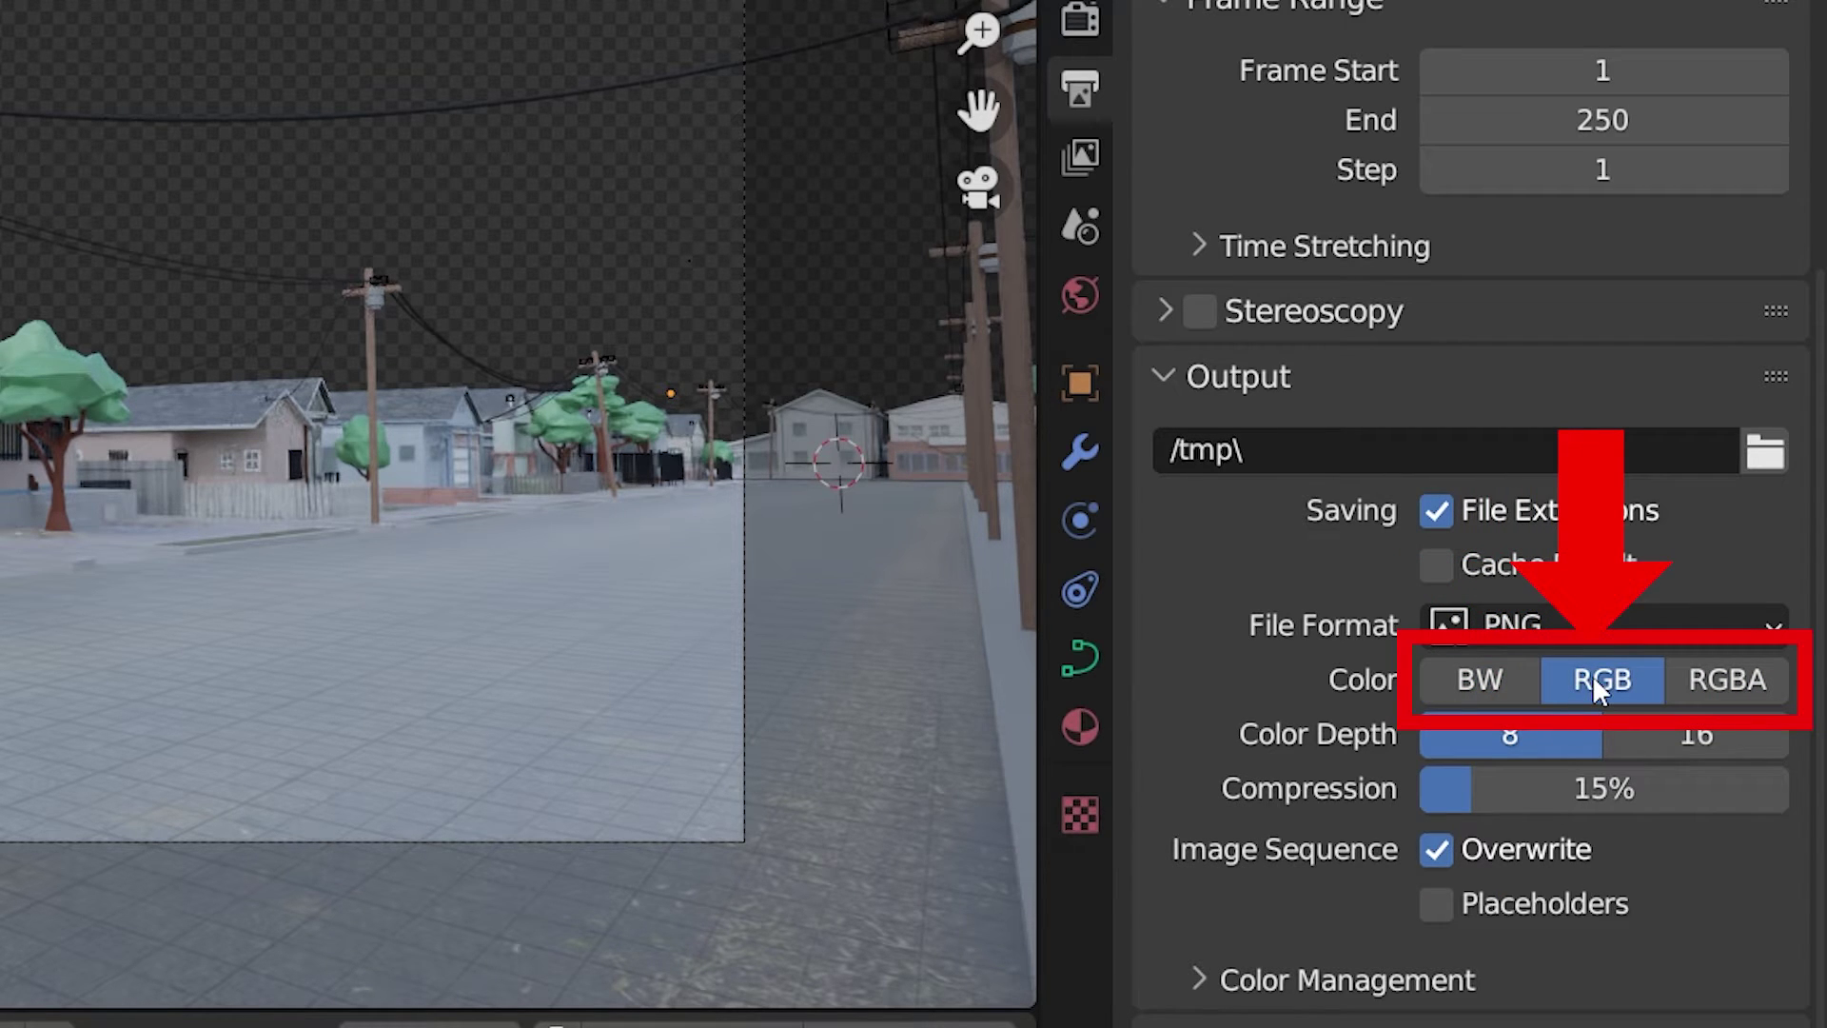
left_click(1737, 686)
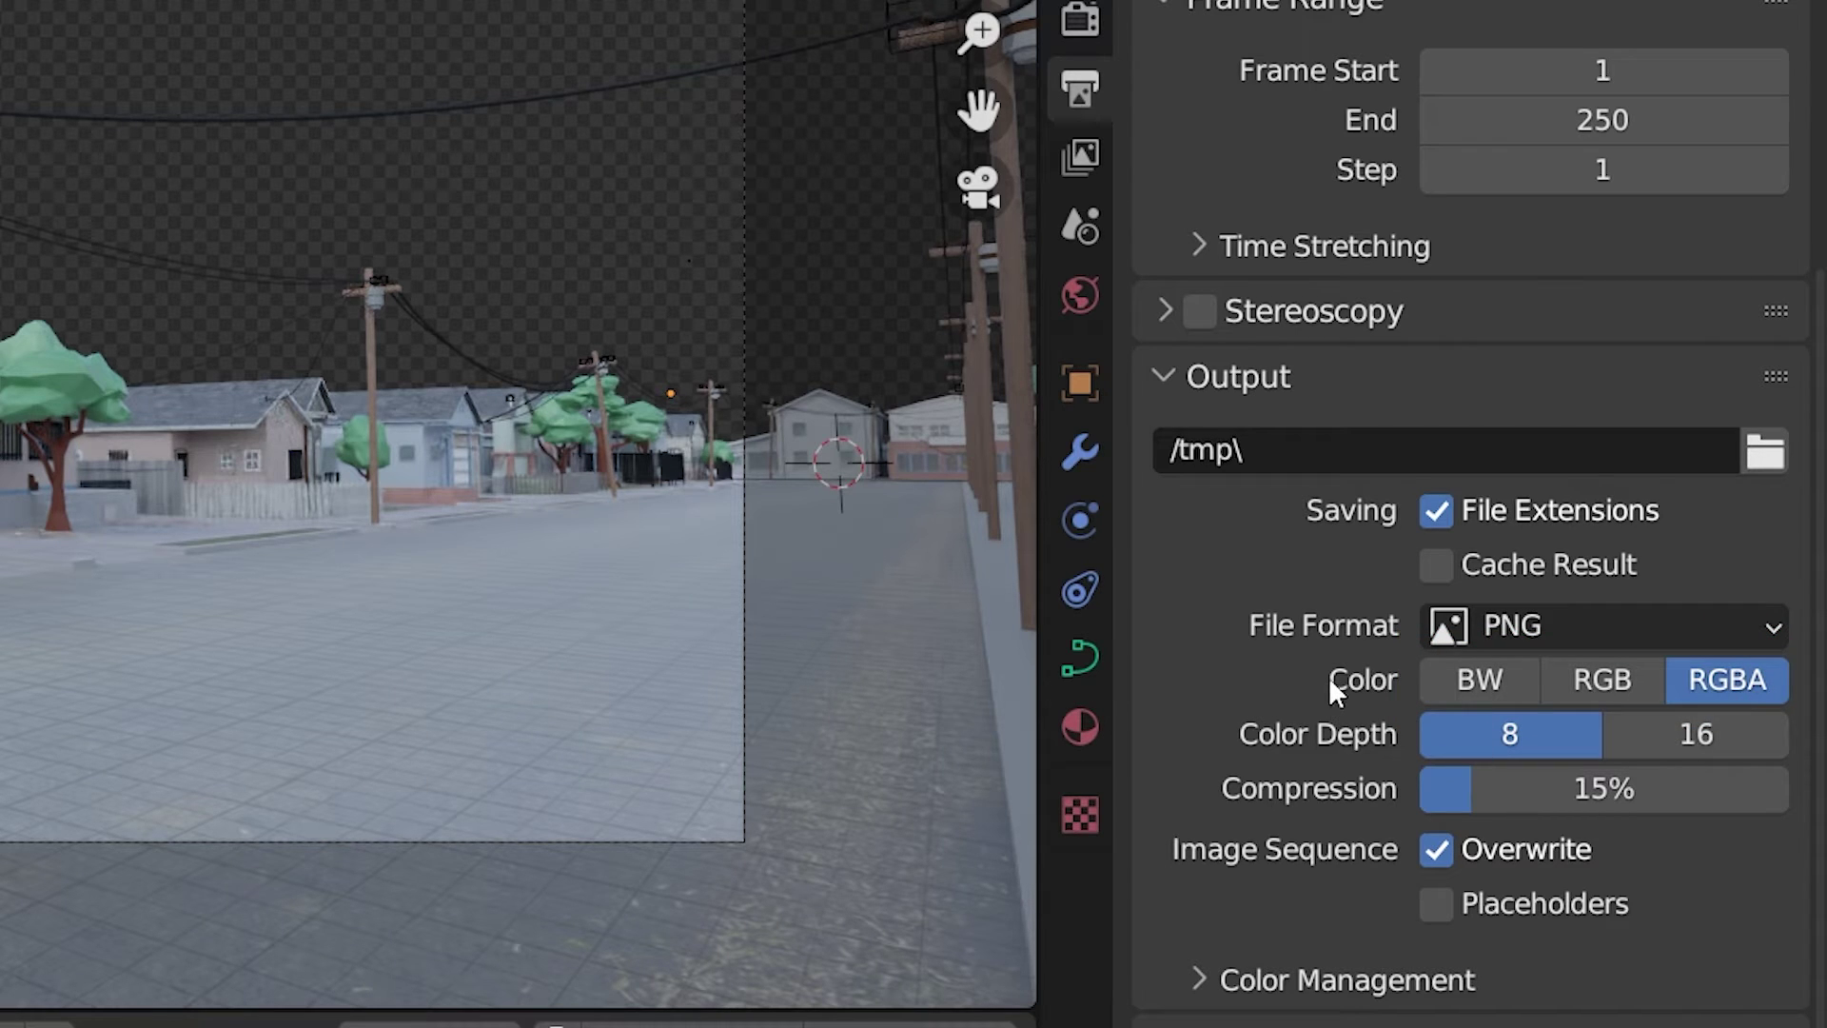
Switch the output File Format to JPEG, then back to PNG with RGBA colour
left_click(1499, 636)
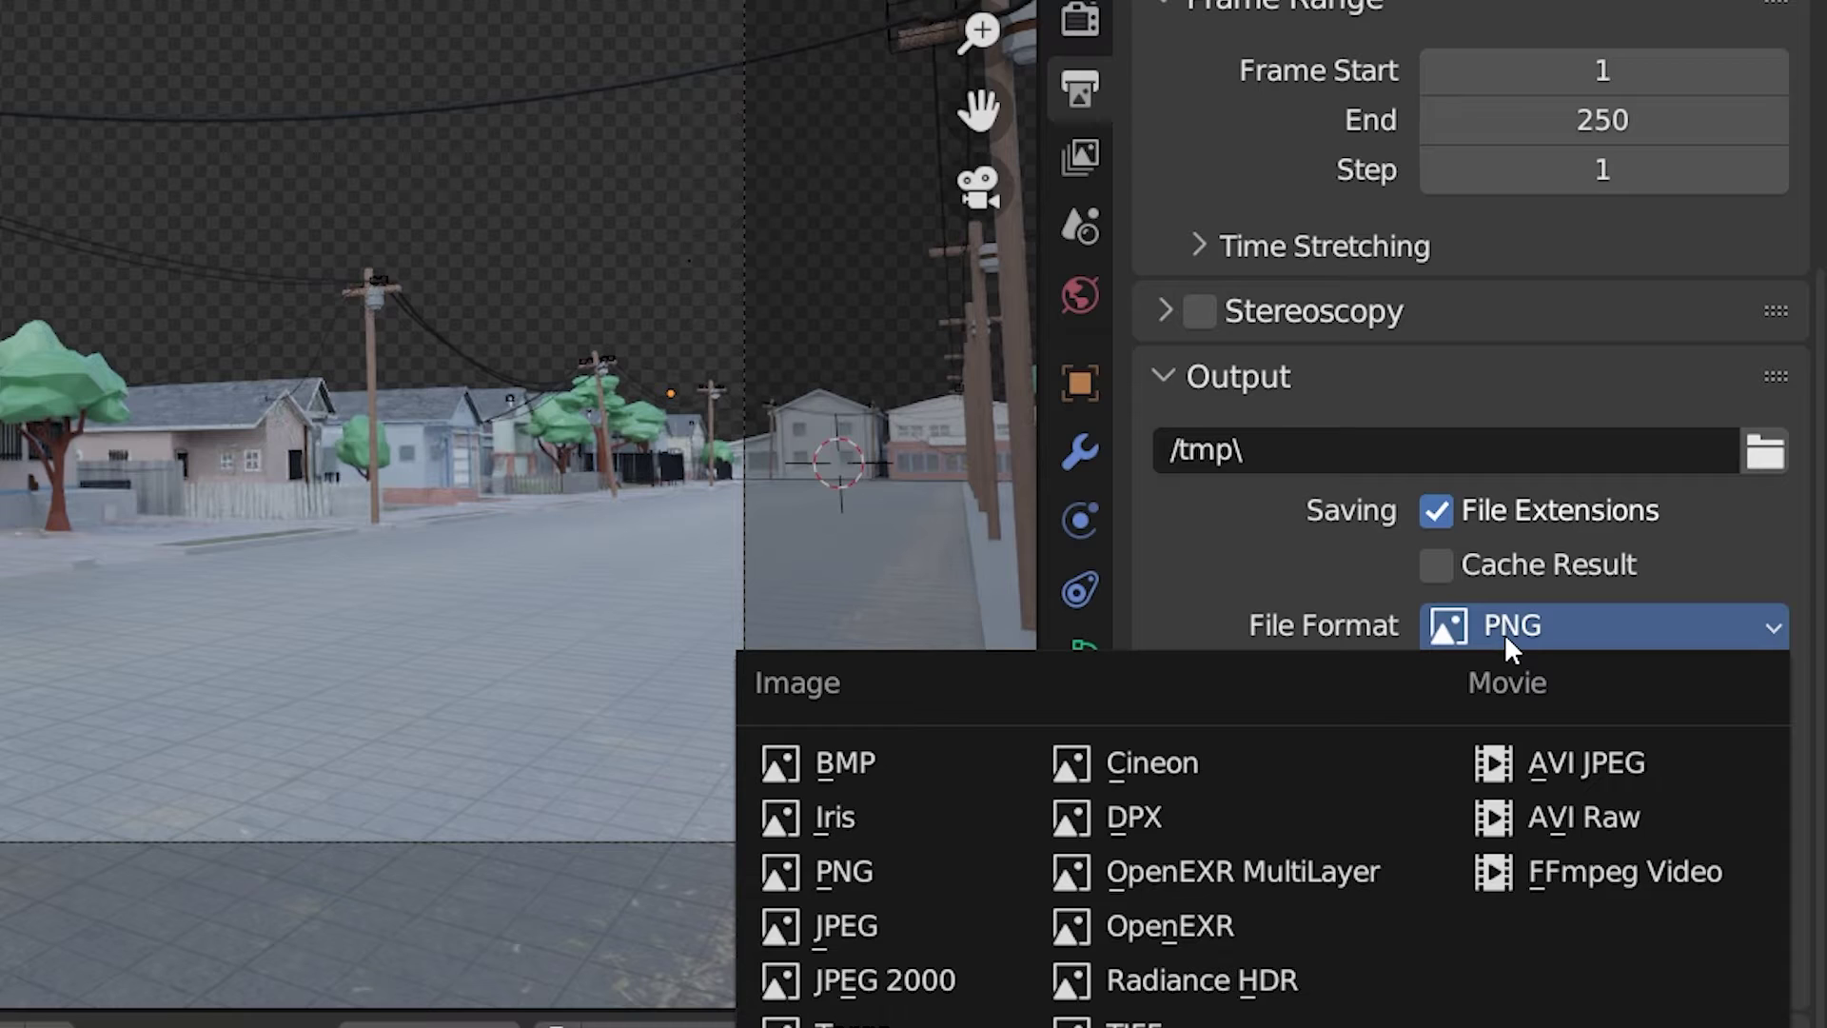
left_click(901, 917)
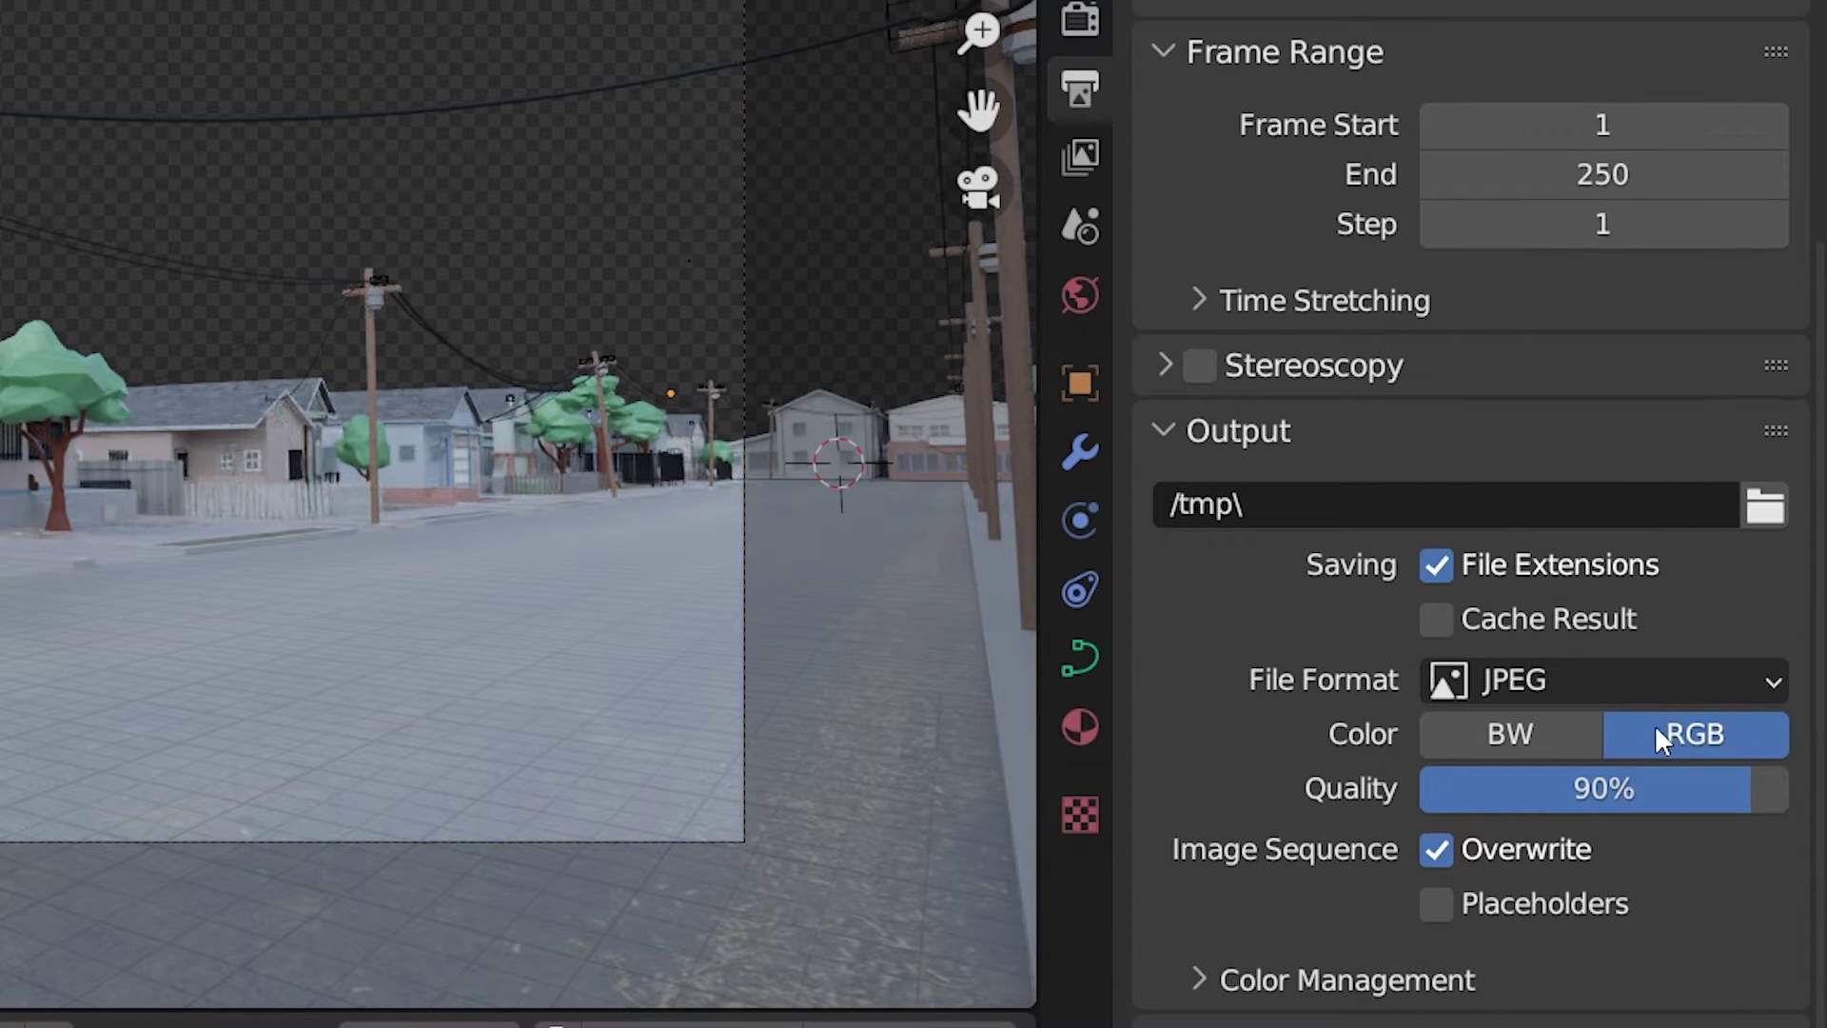
left_click(1577, 684)
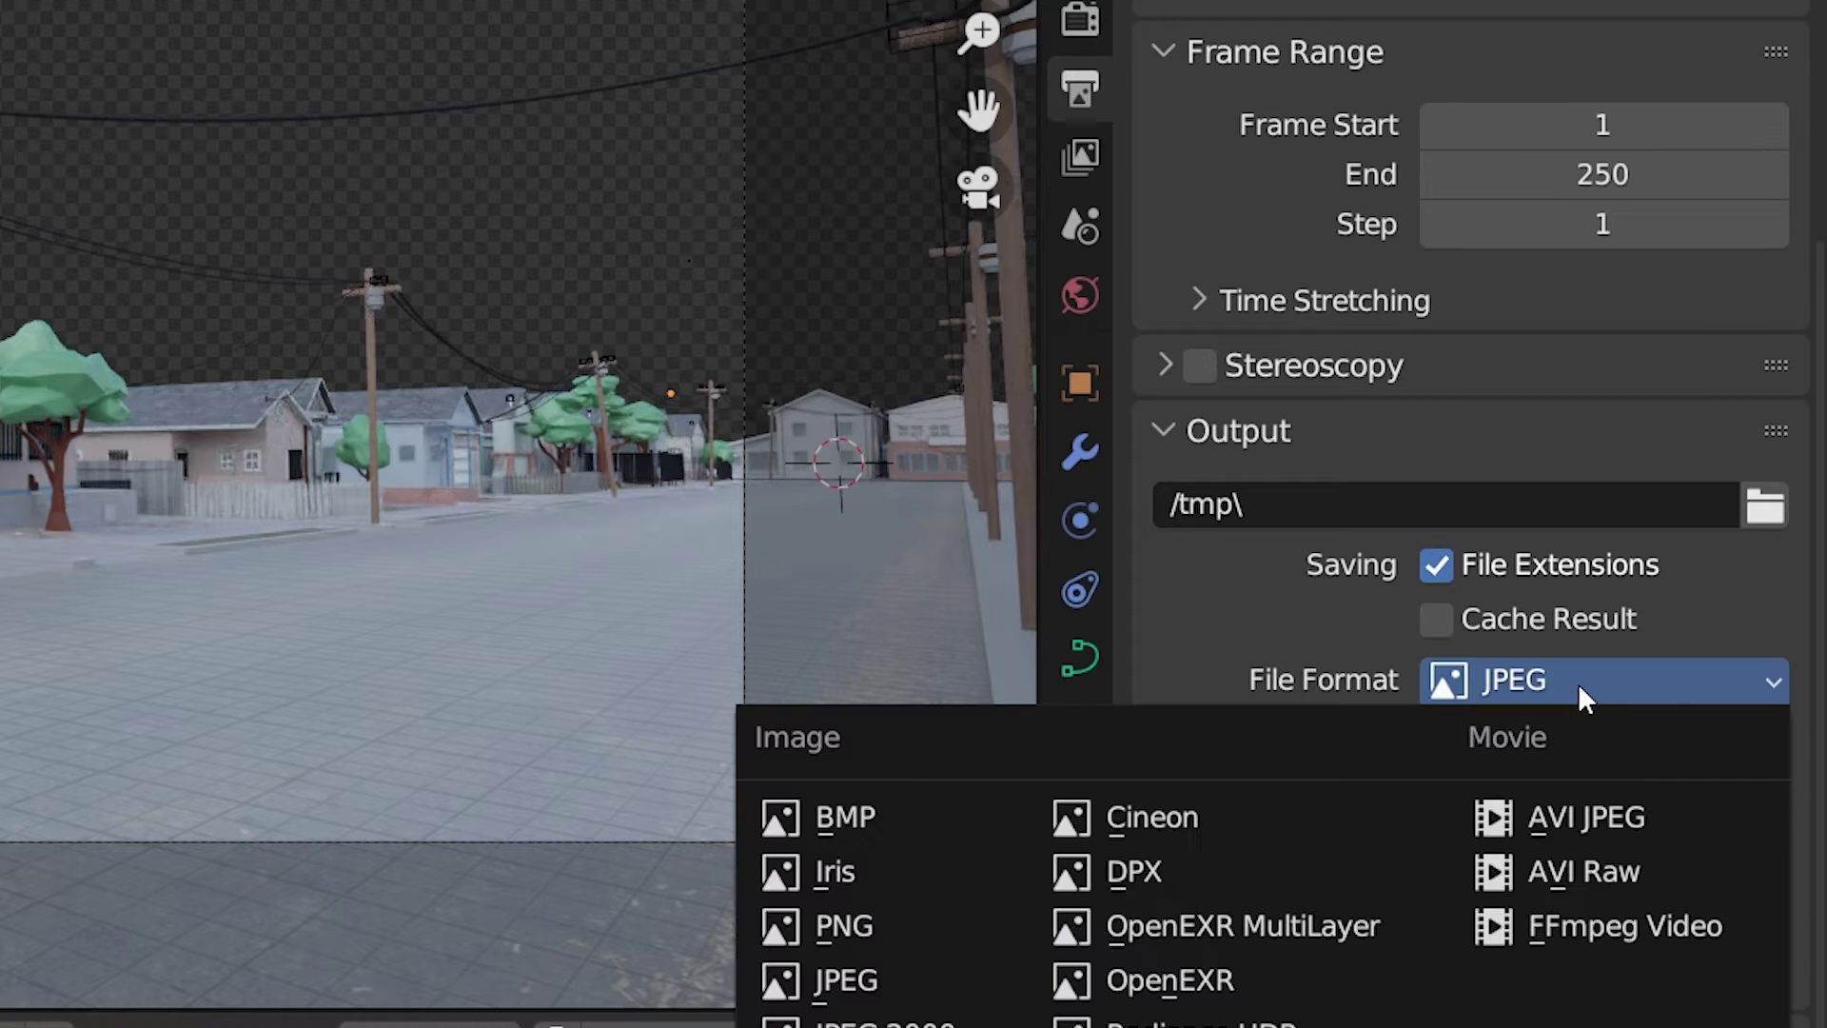
left_click(891, 925)
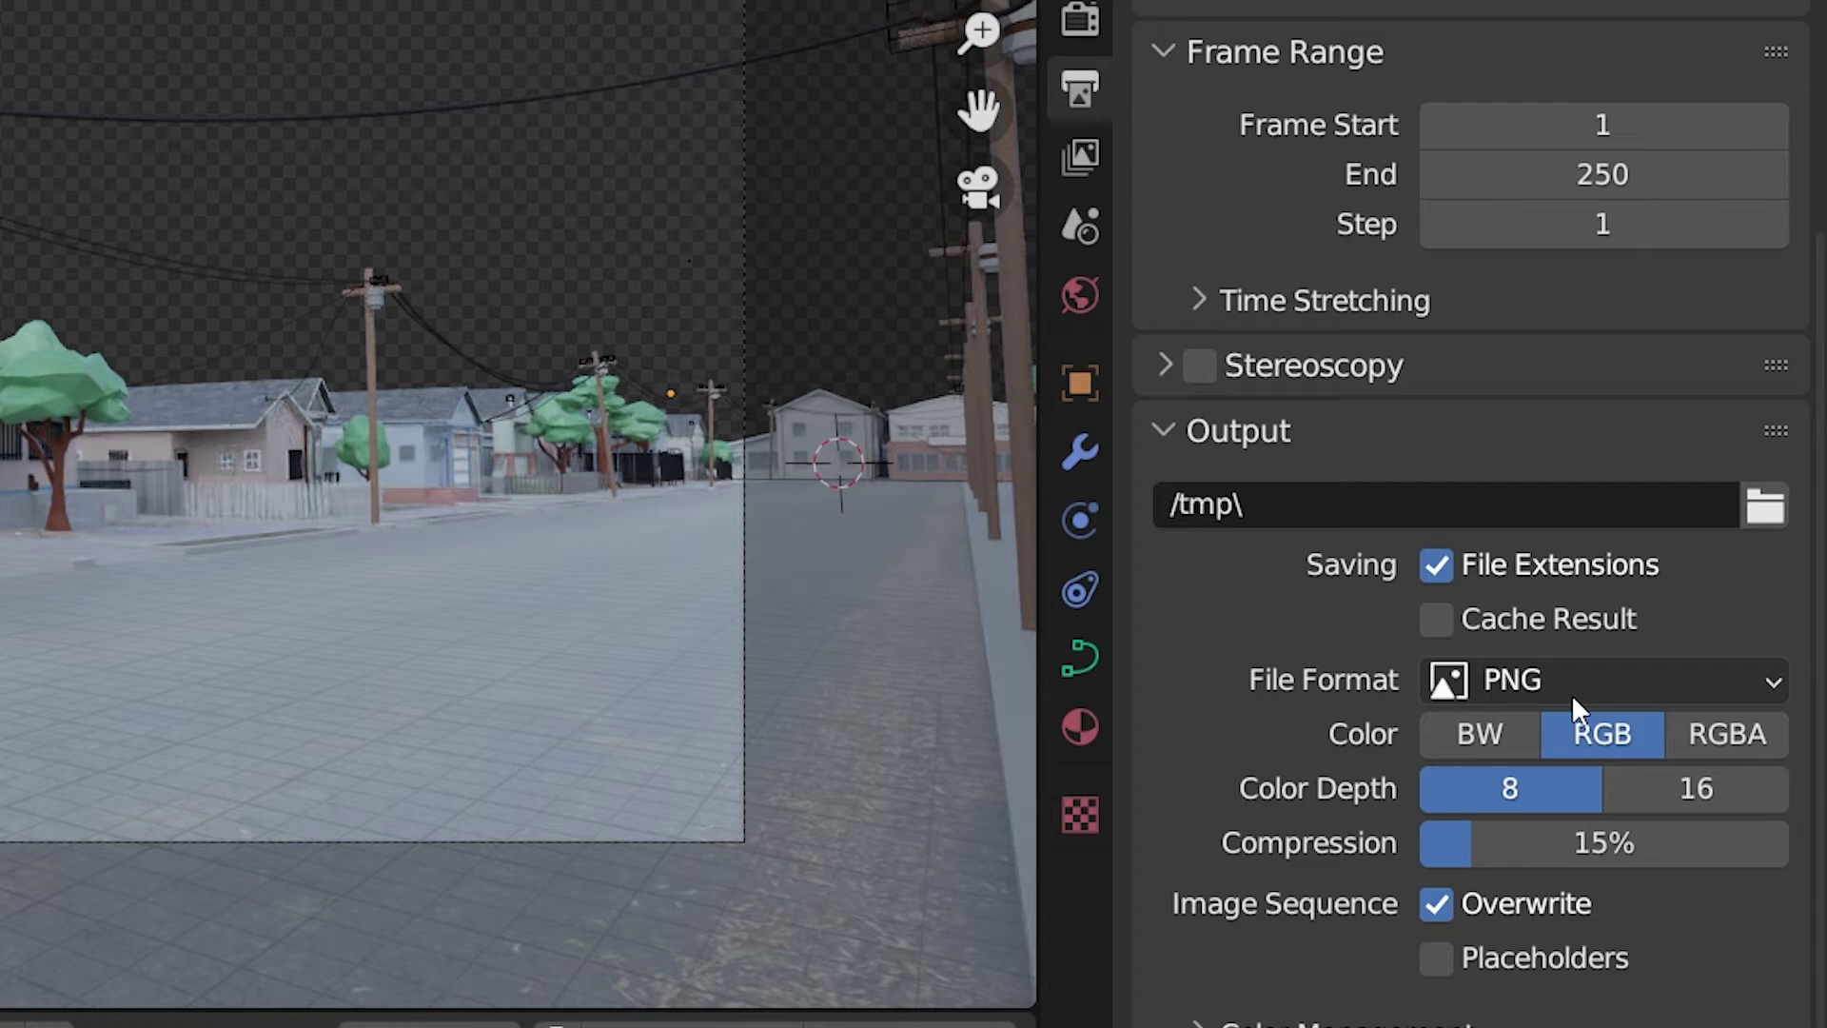
left_click(1698, 733)
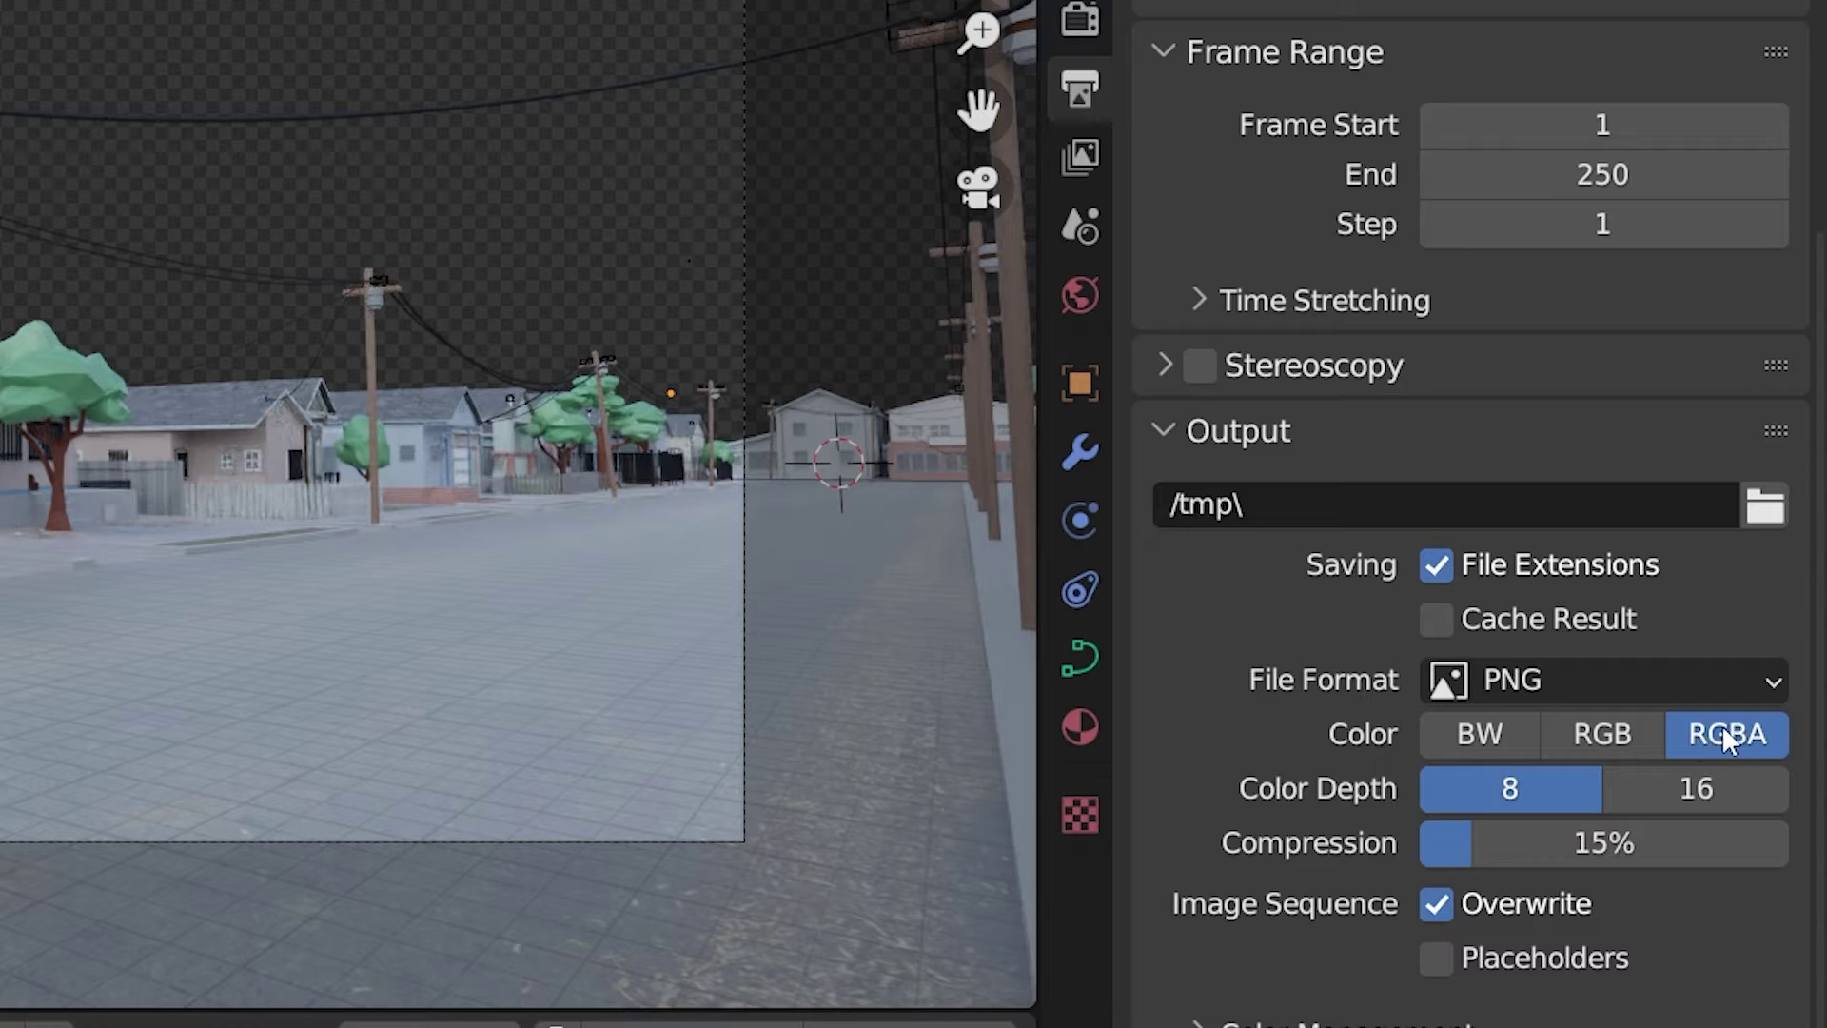
mouse_move(1727, 734)
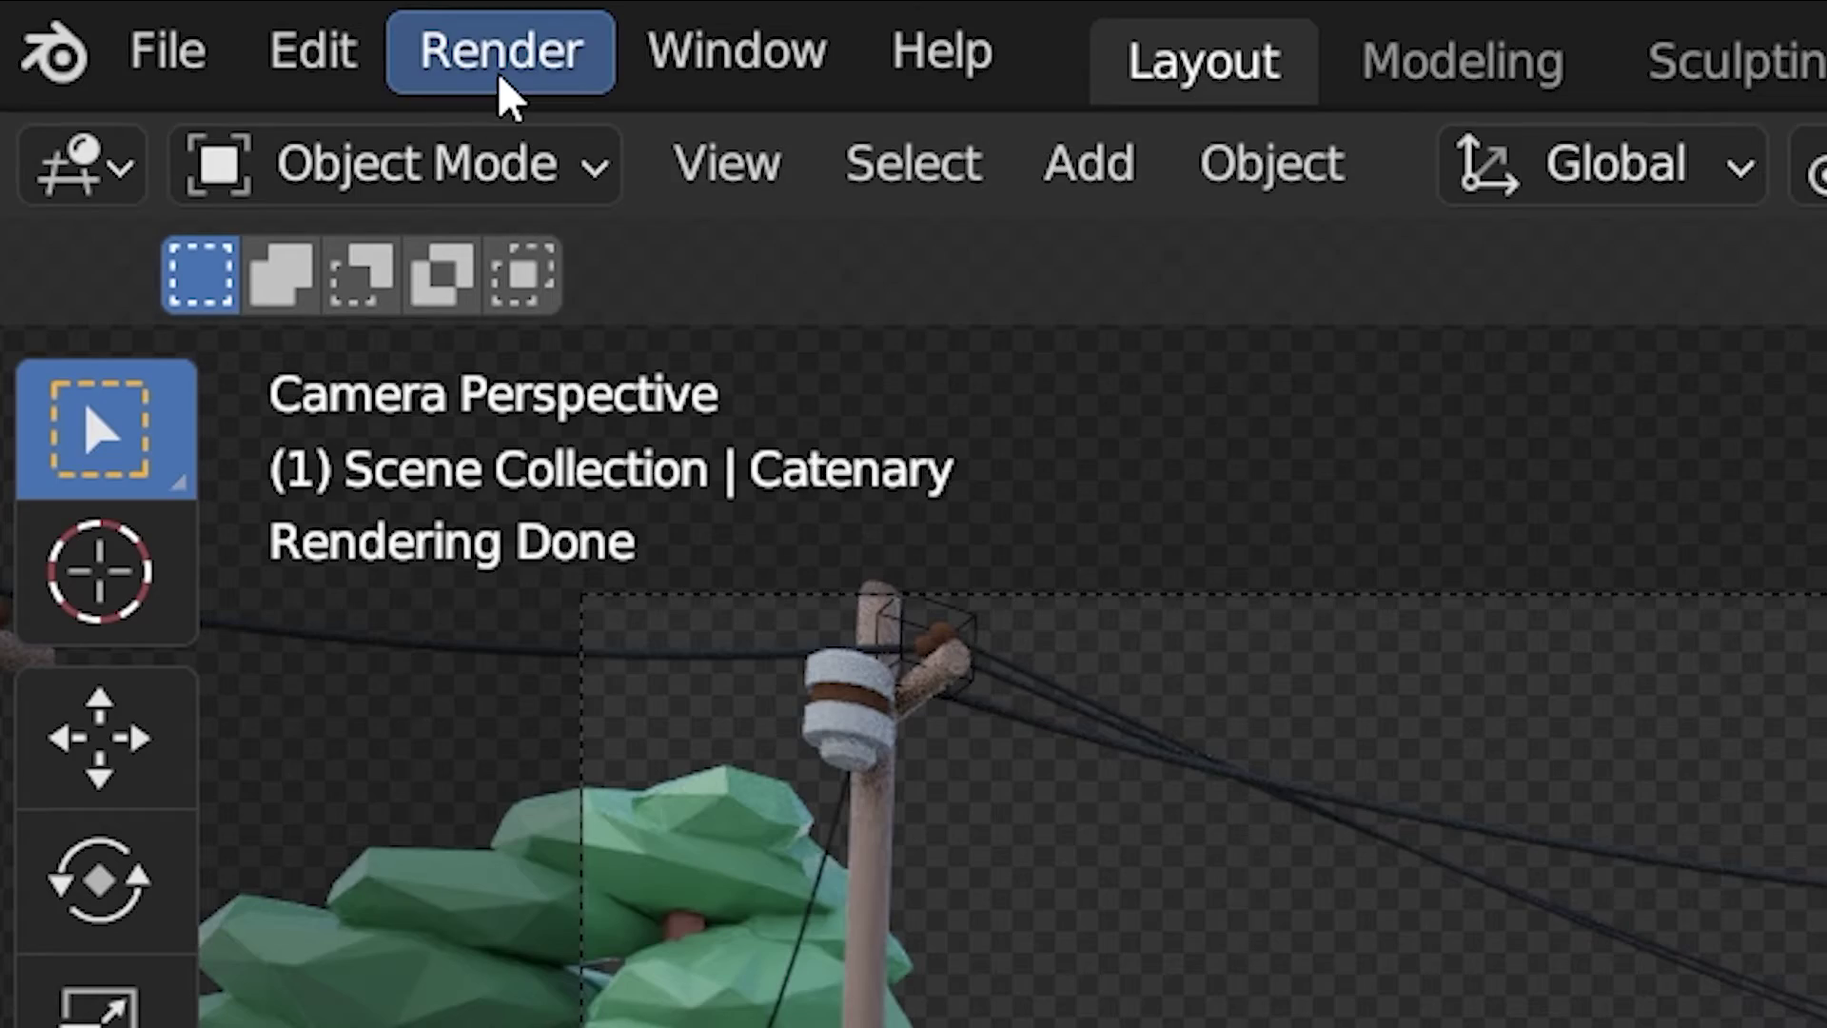
Render a still image of the camera view with Render > Render Image
left_click(498, 73)
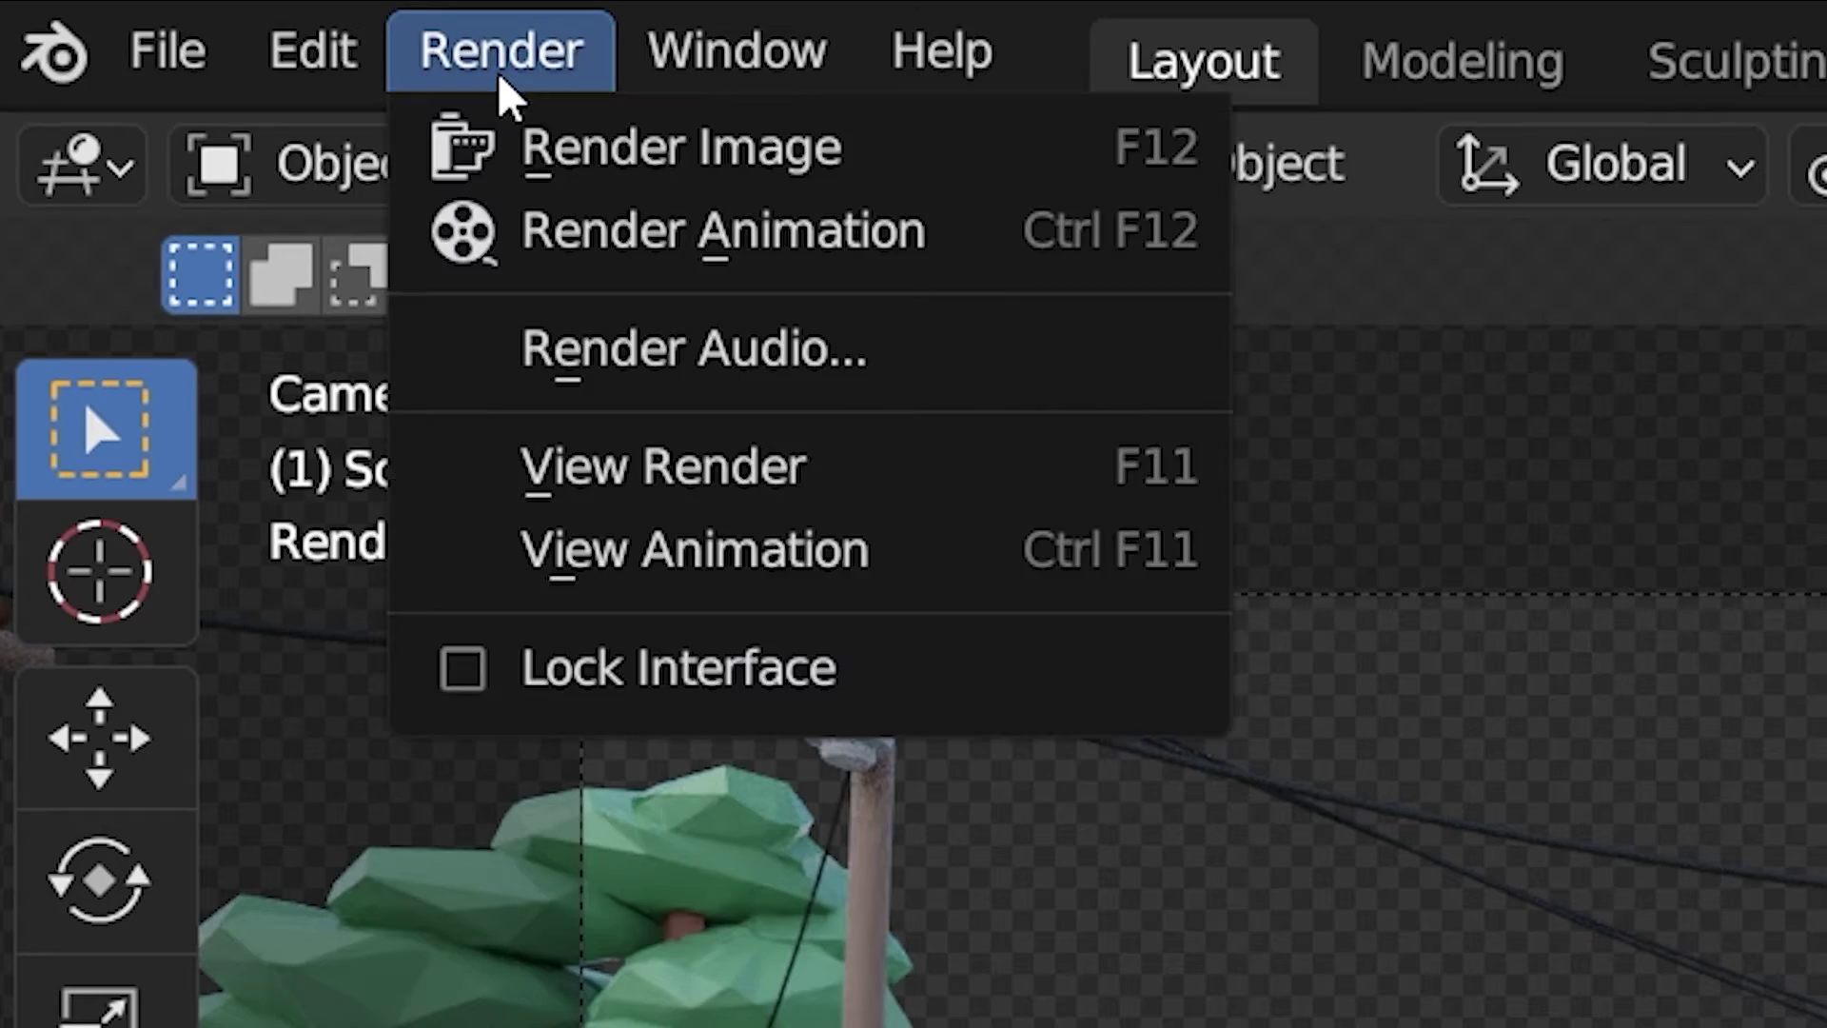
left_click(671, 147)
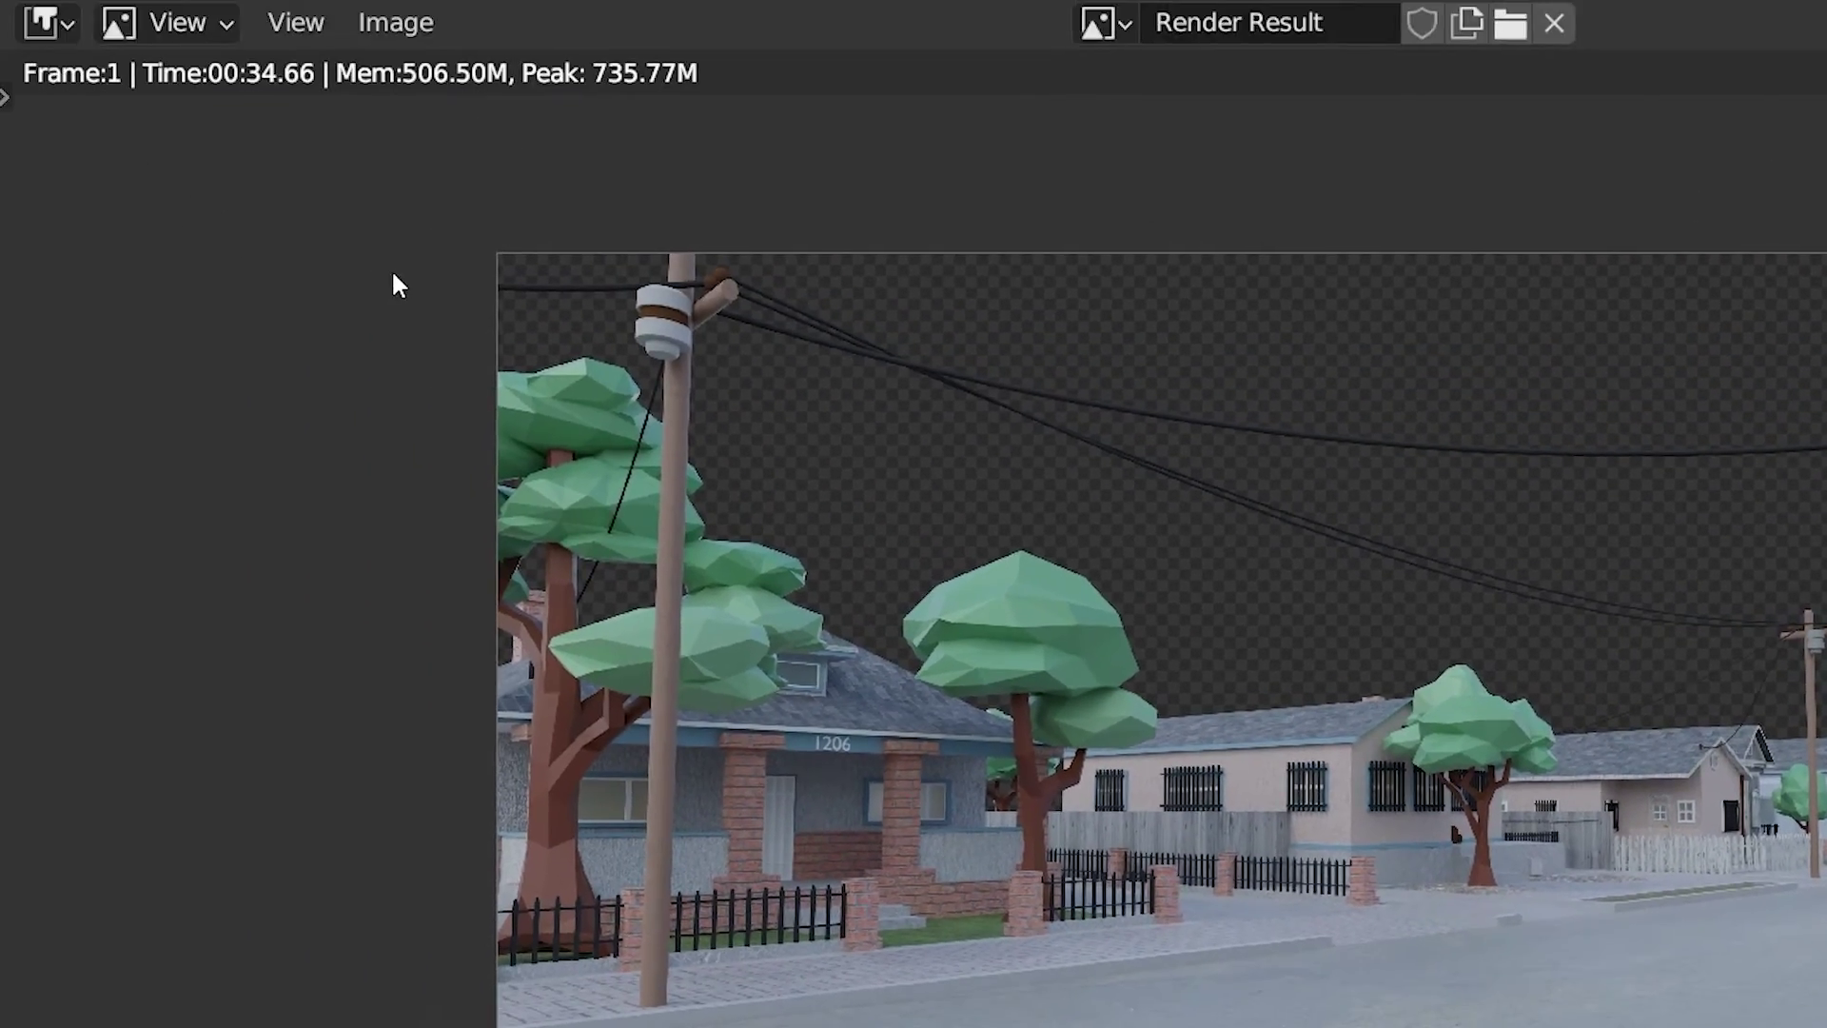
Start saving the transparent street render as a PNG image file
left_click(399, 25)
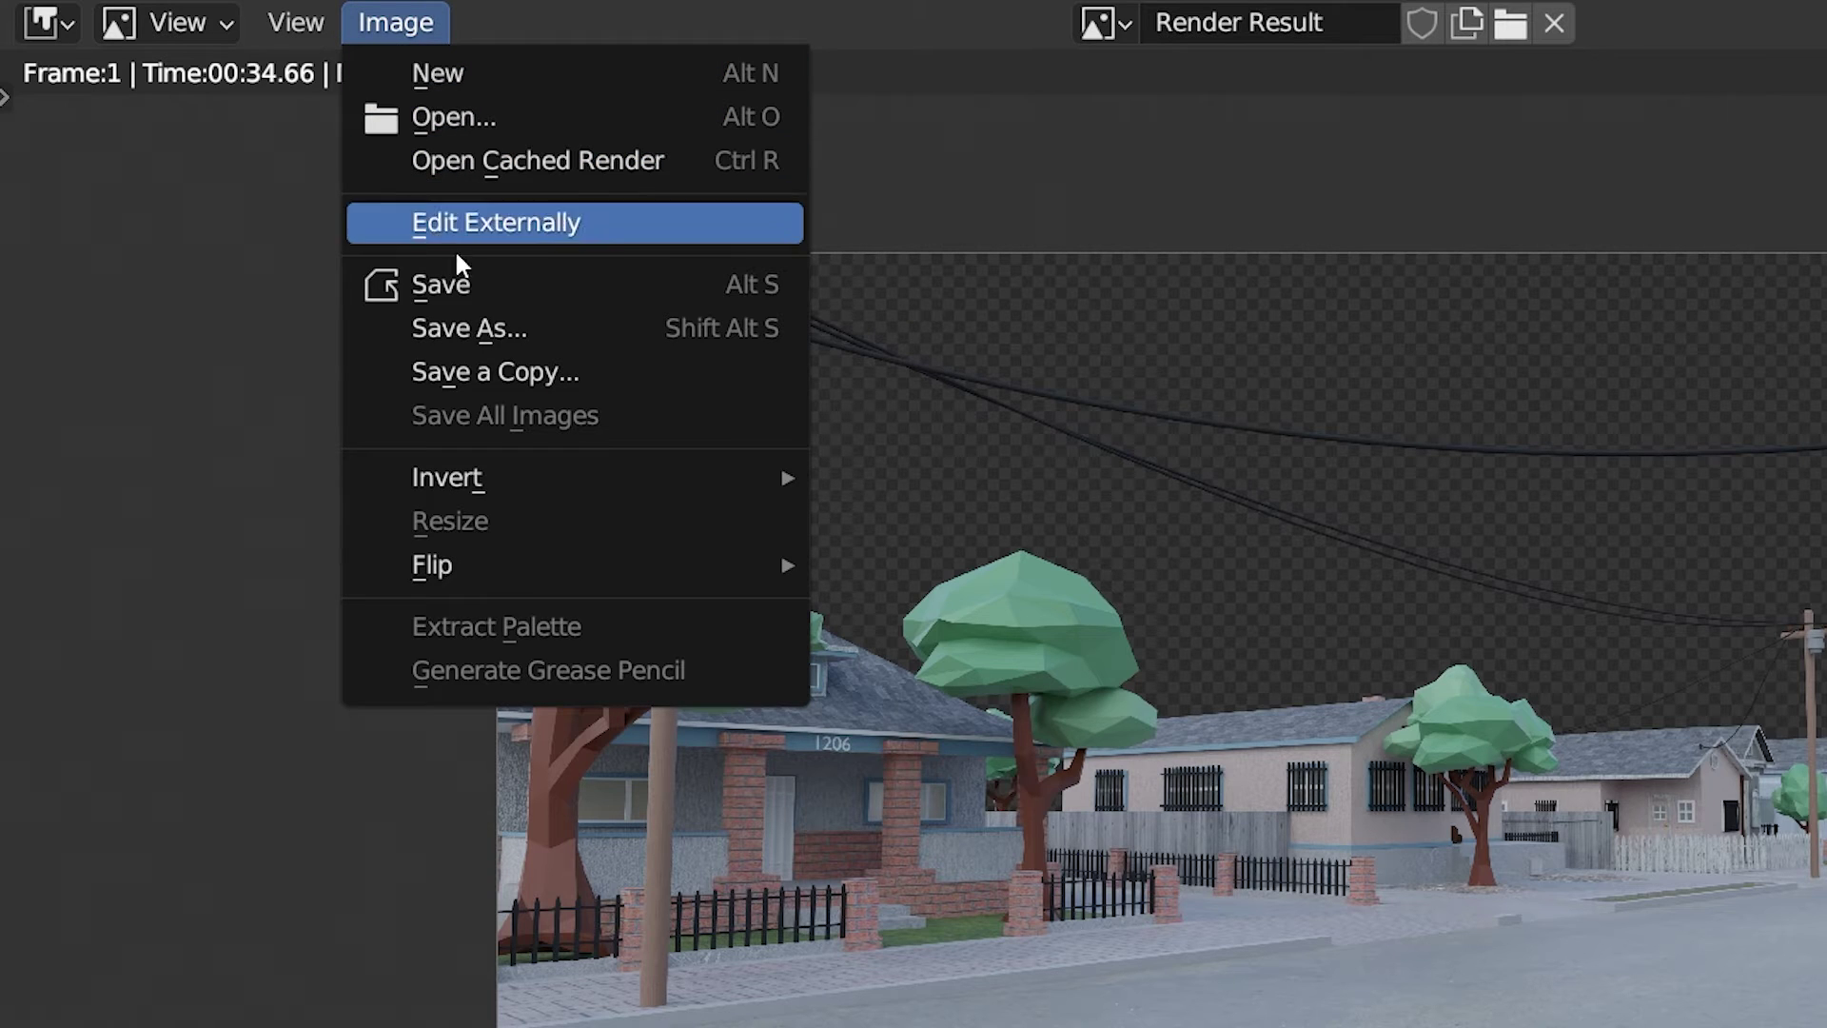
left_click(522, 288)
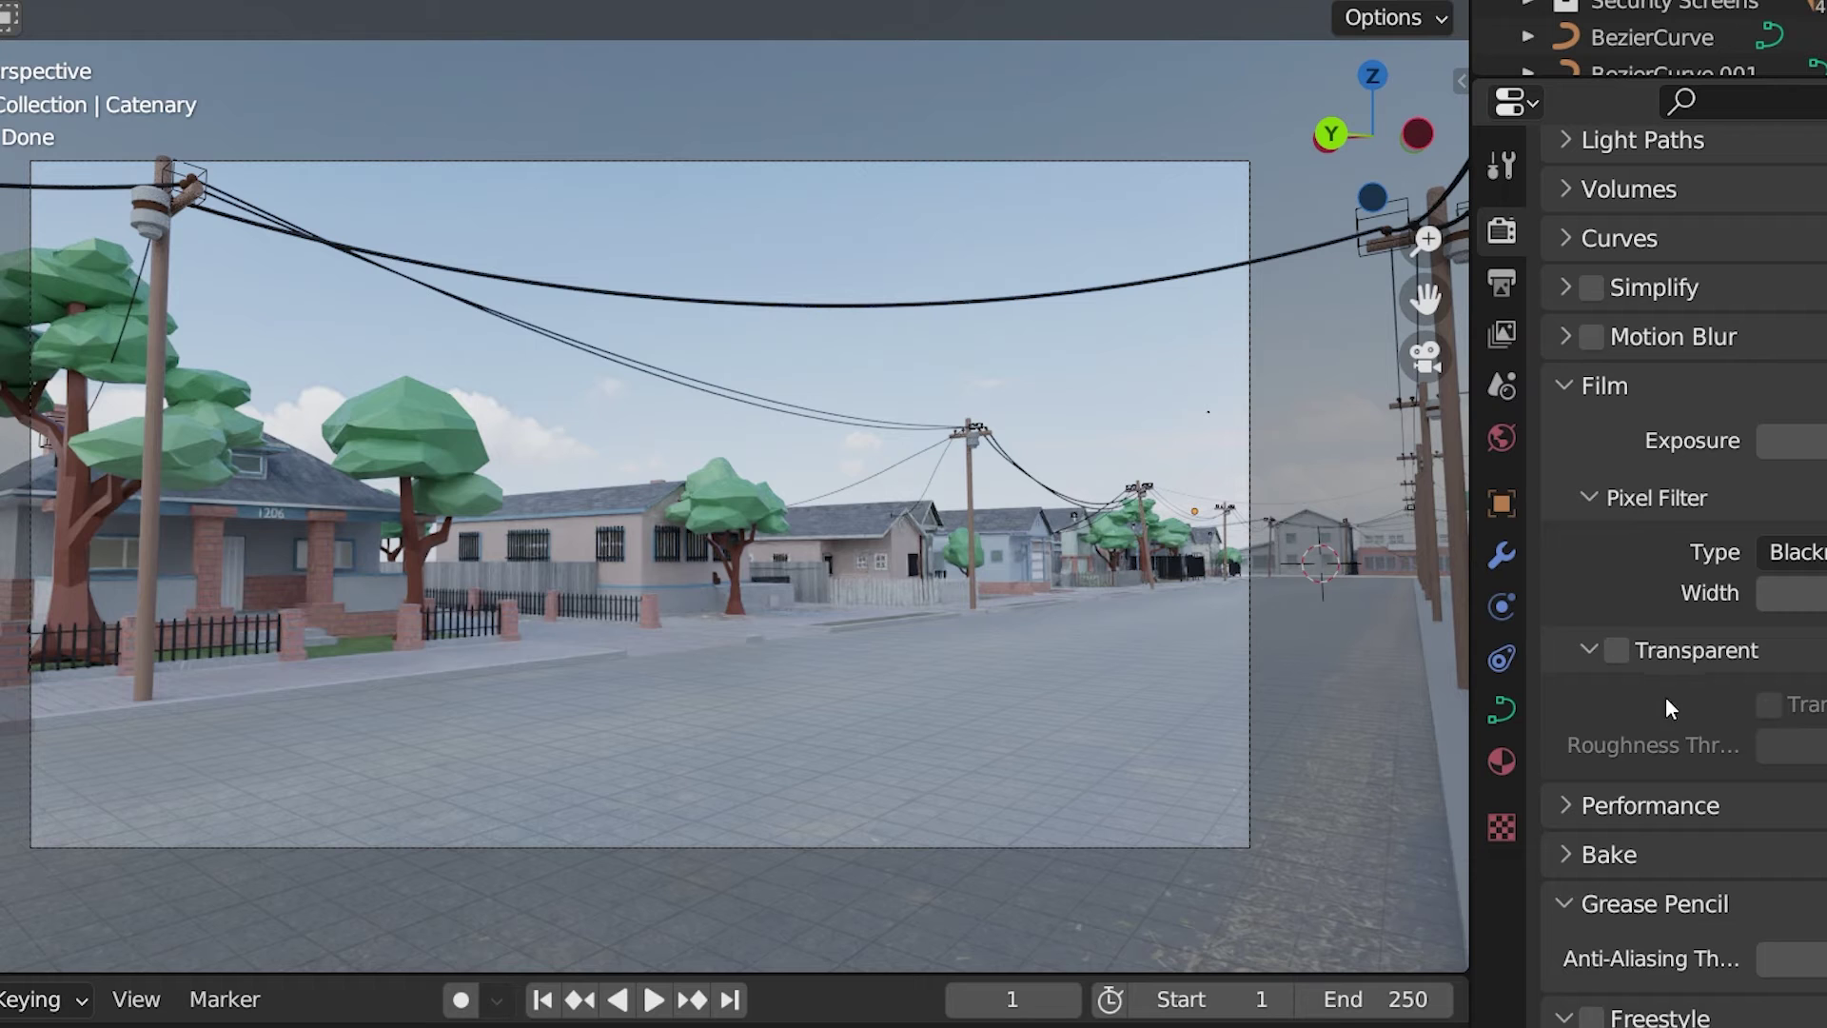
Make the film transparent, feed the sky image into Alpha Over, and open the sky photo
left_click(1616, 649)
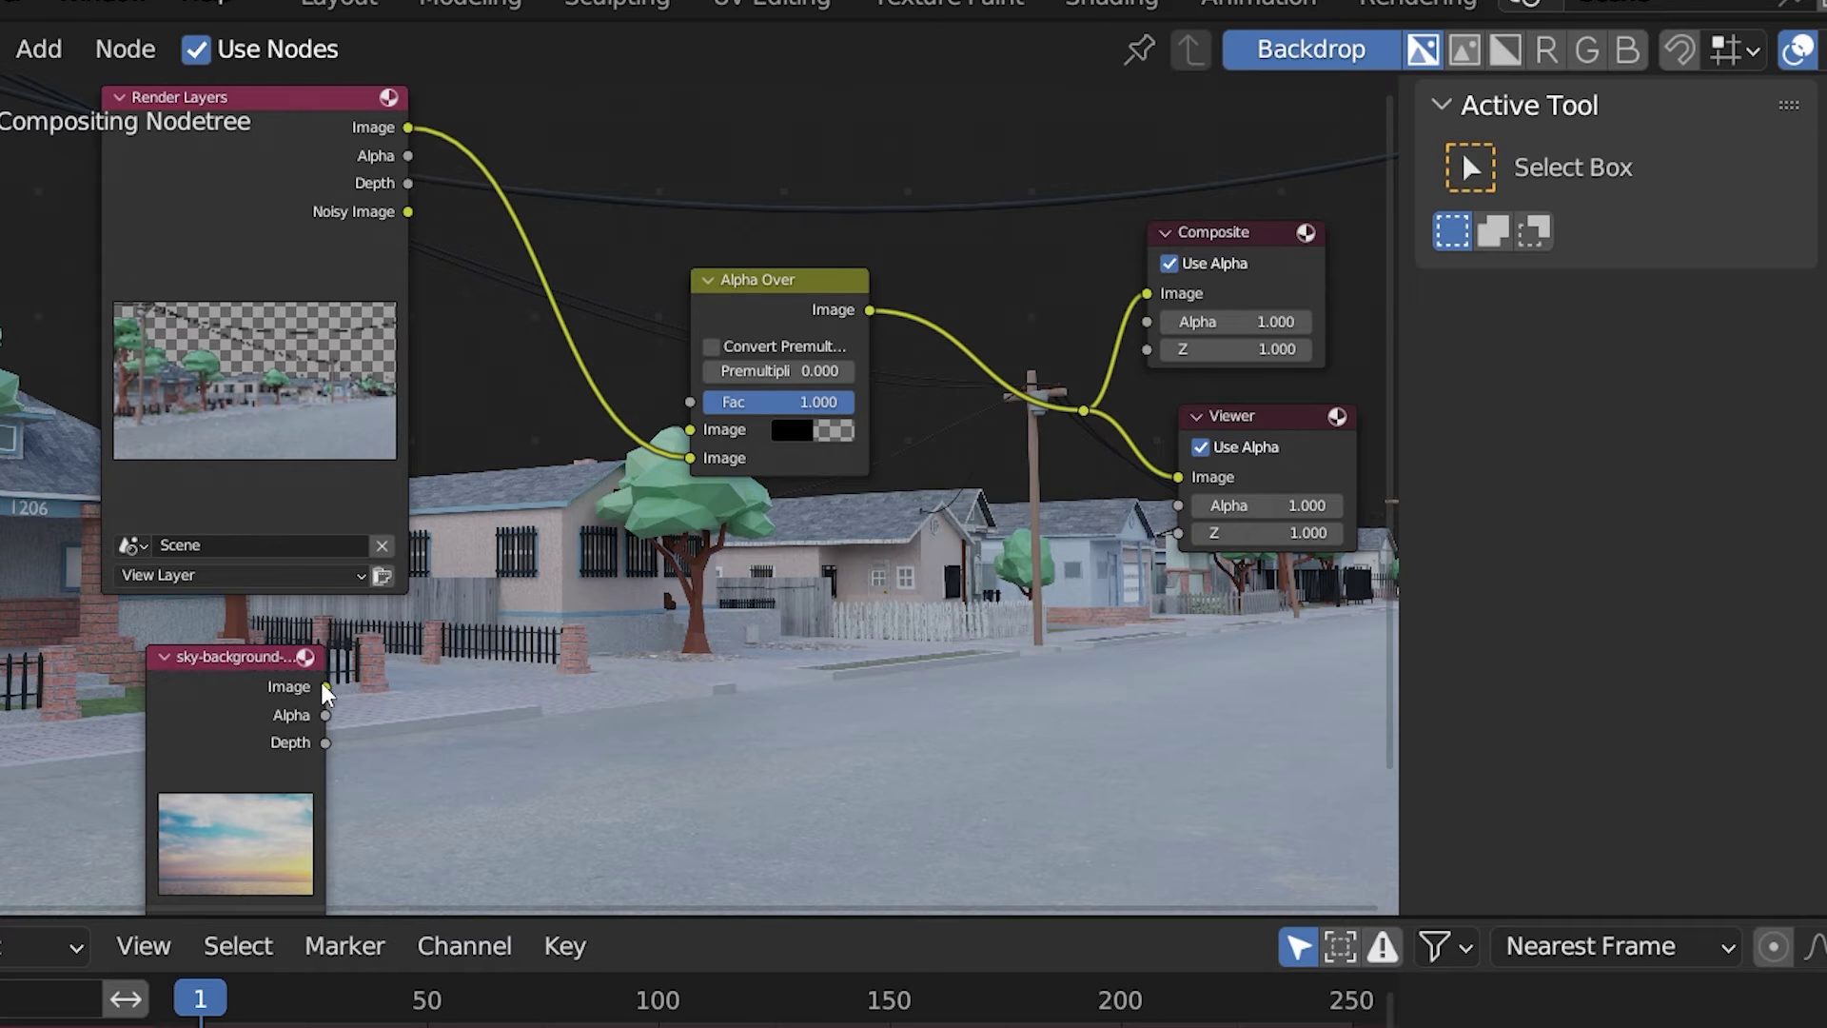
left_click_drag(326, 686, 691, 429)
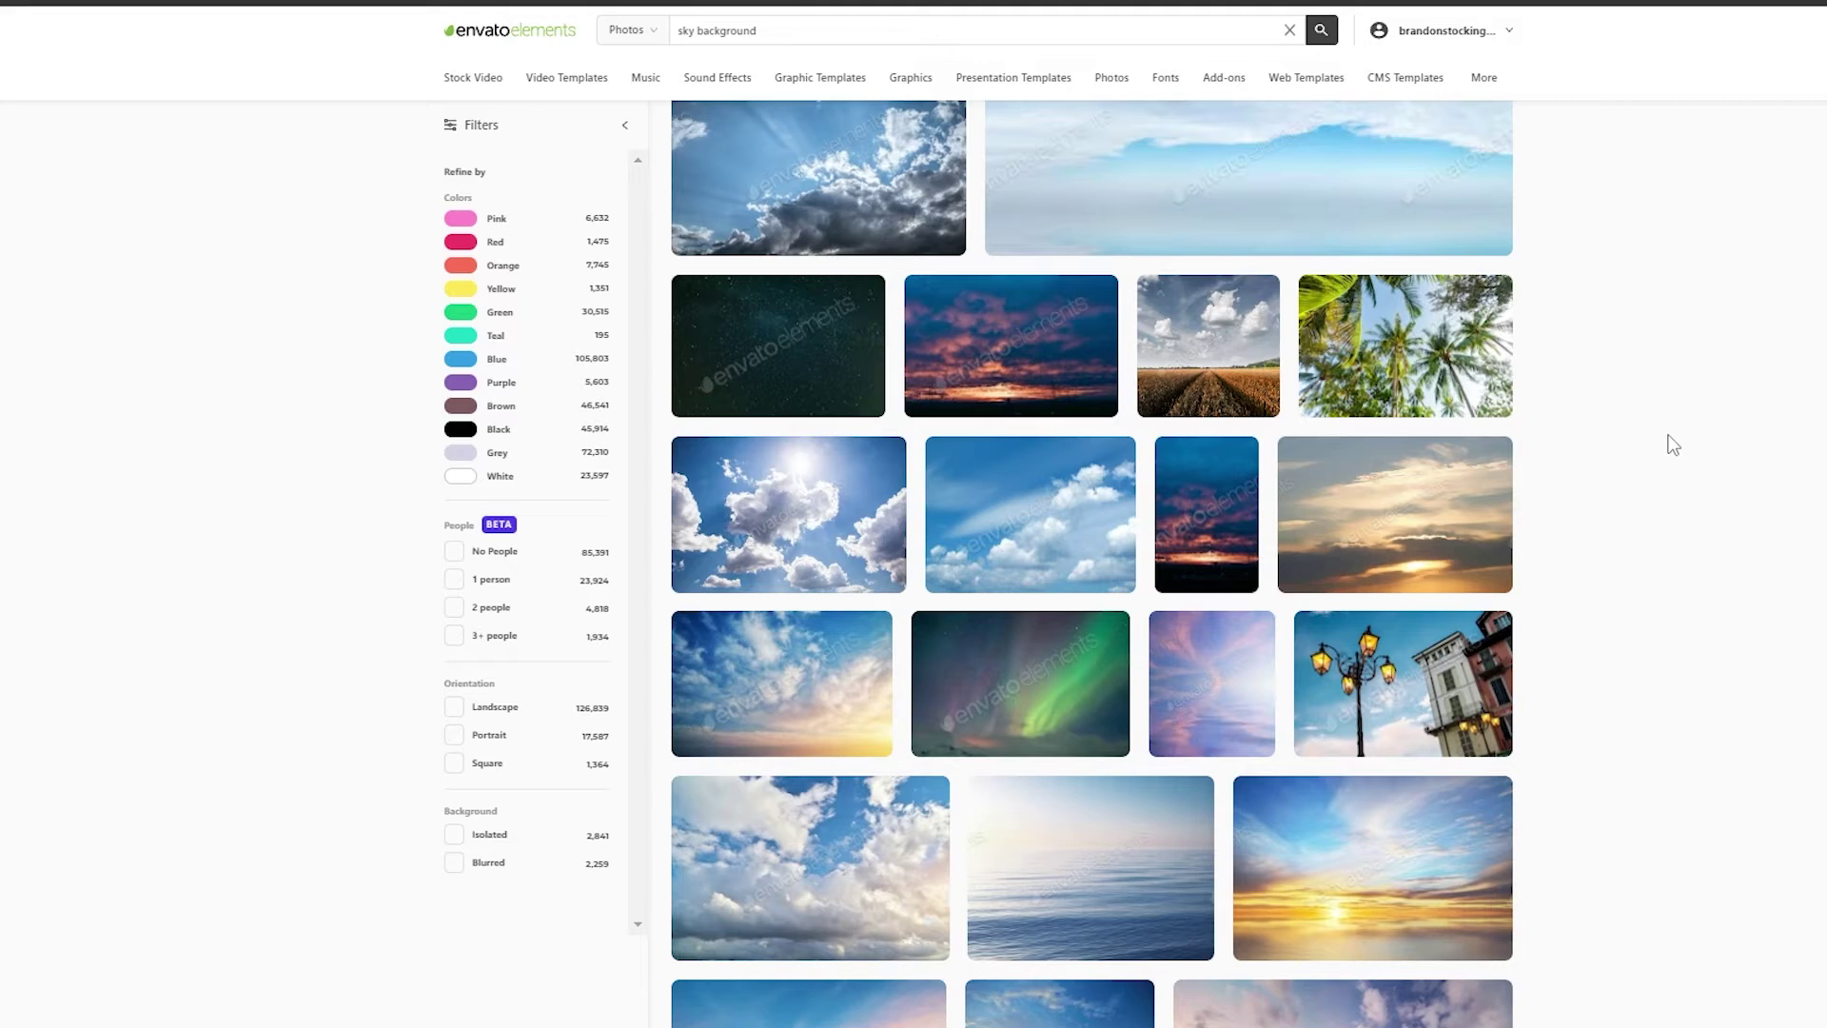
scroll(1671, 440, "down", 1)
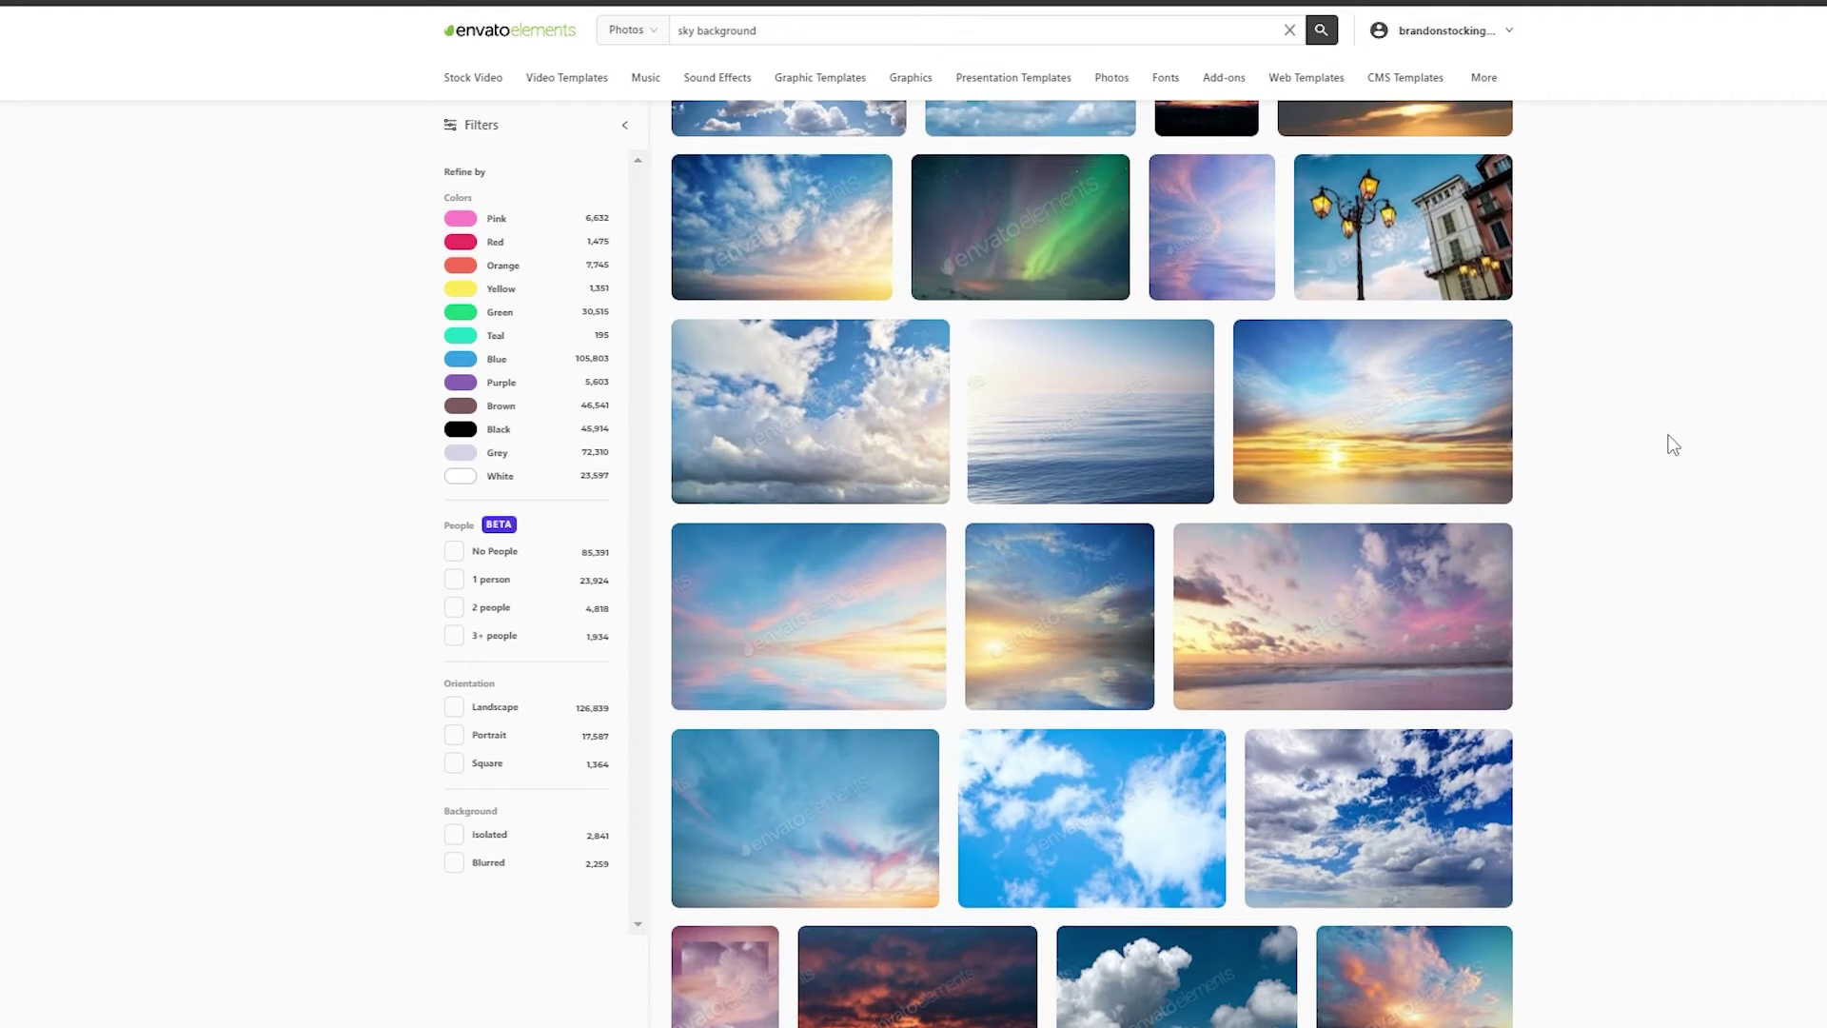
scroll(1673, 441, "down", 1)
scroll(1670, 437, "down", 2)
scroll(1672, 437, "down", 2)
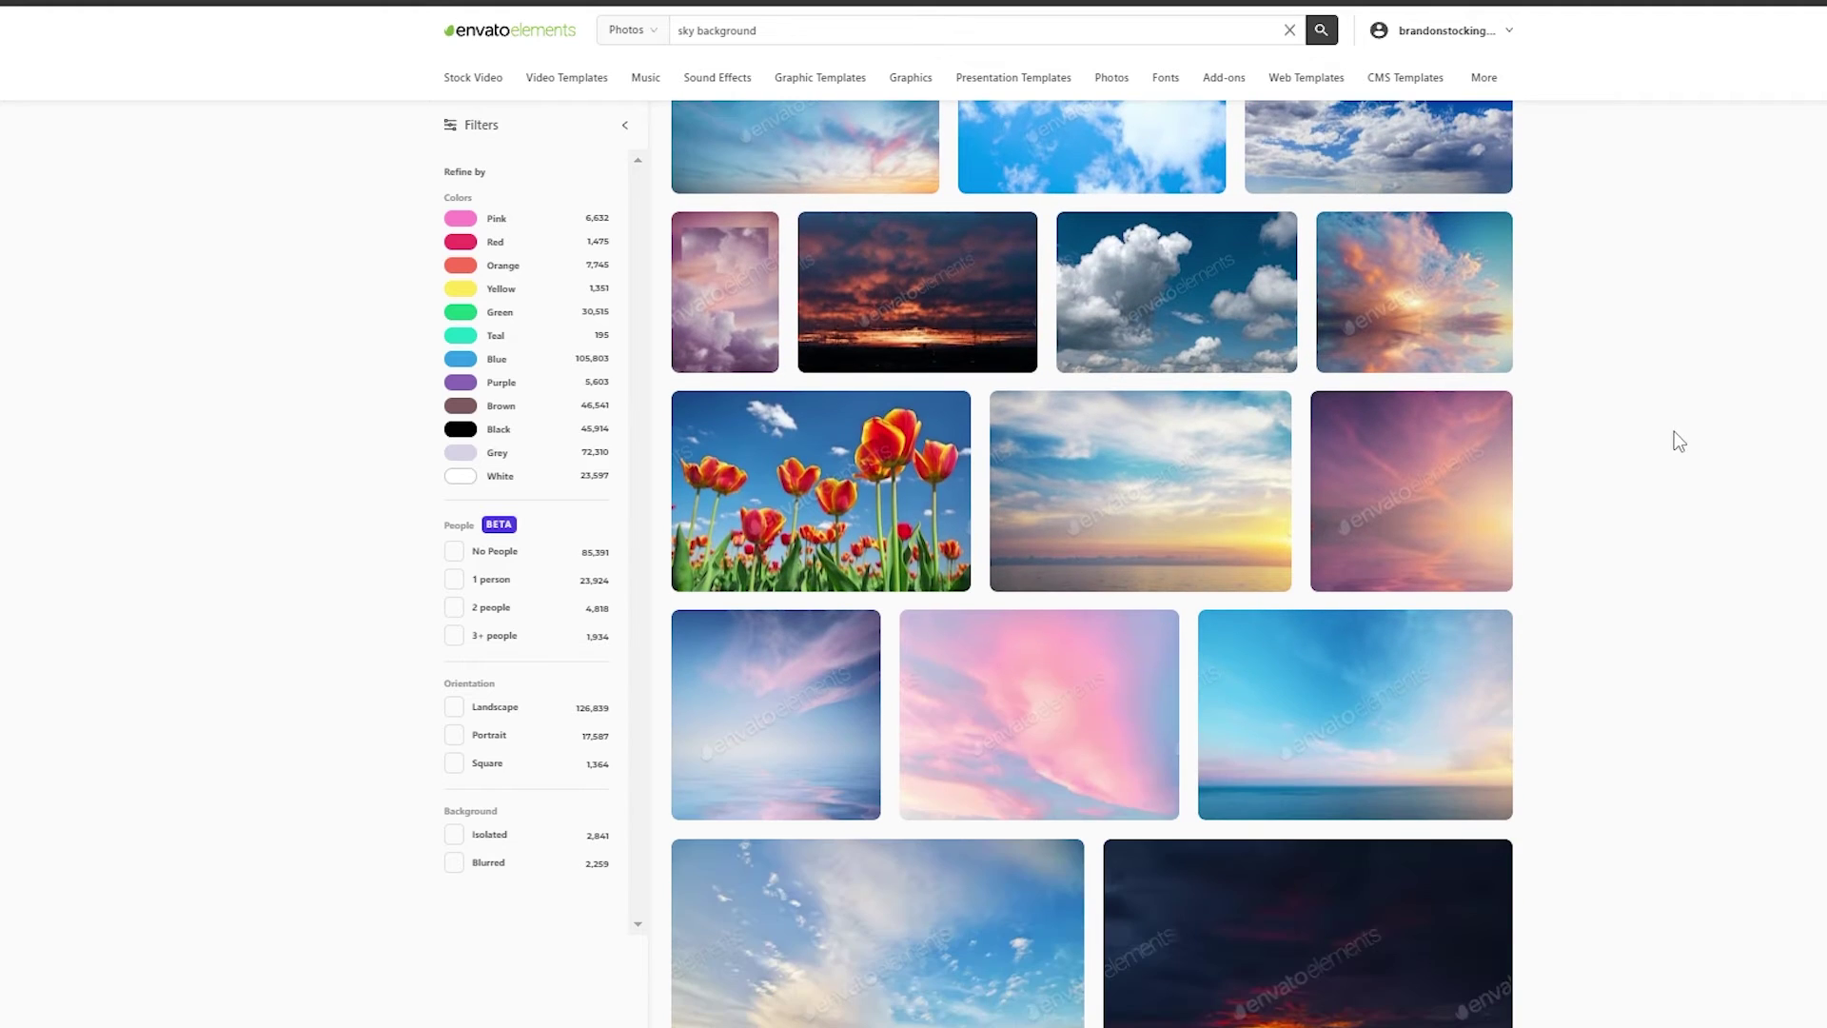
left_click(1188, 512)
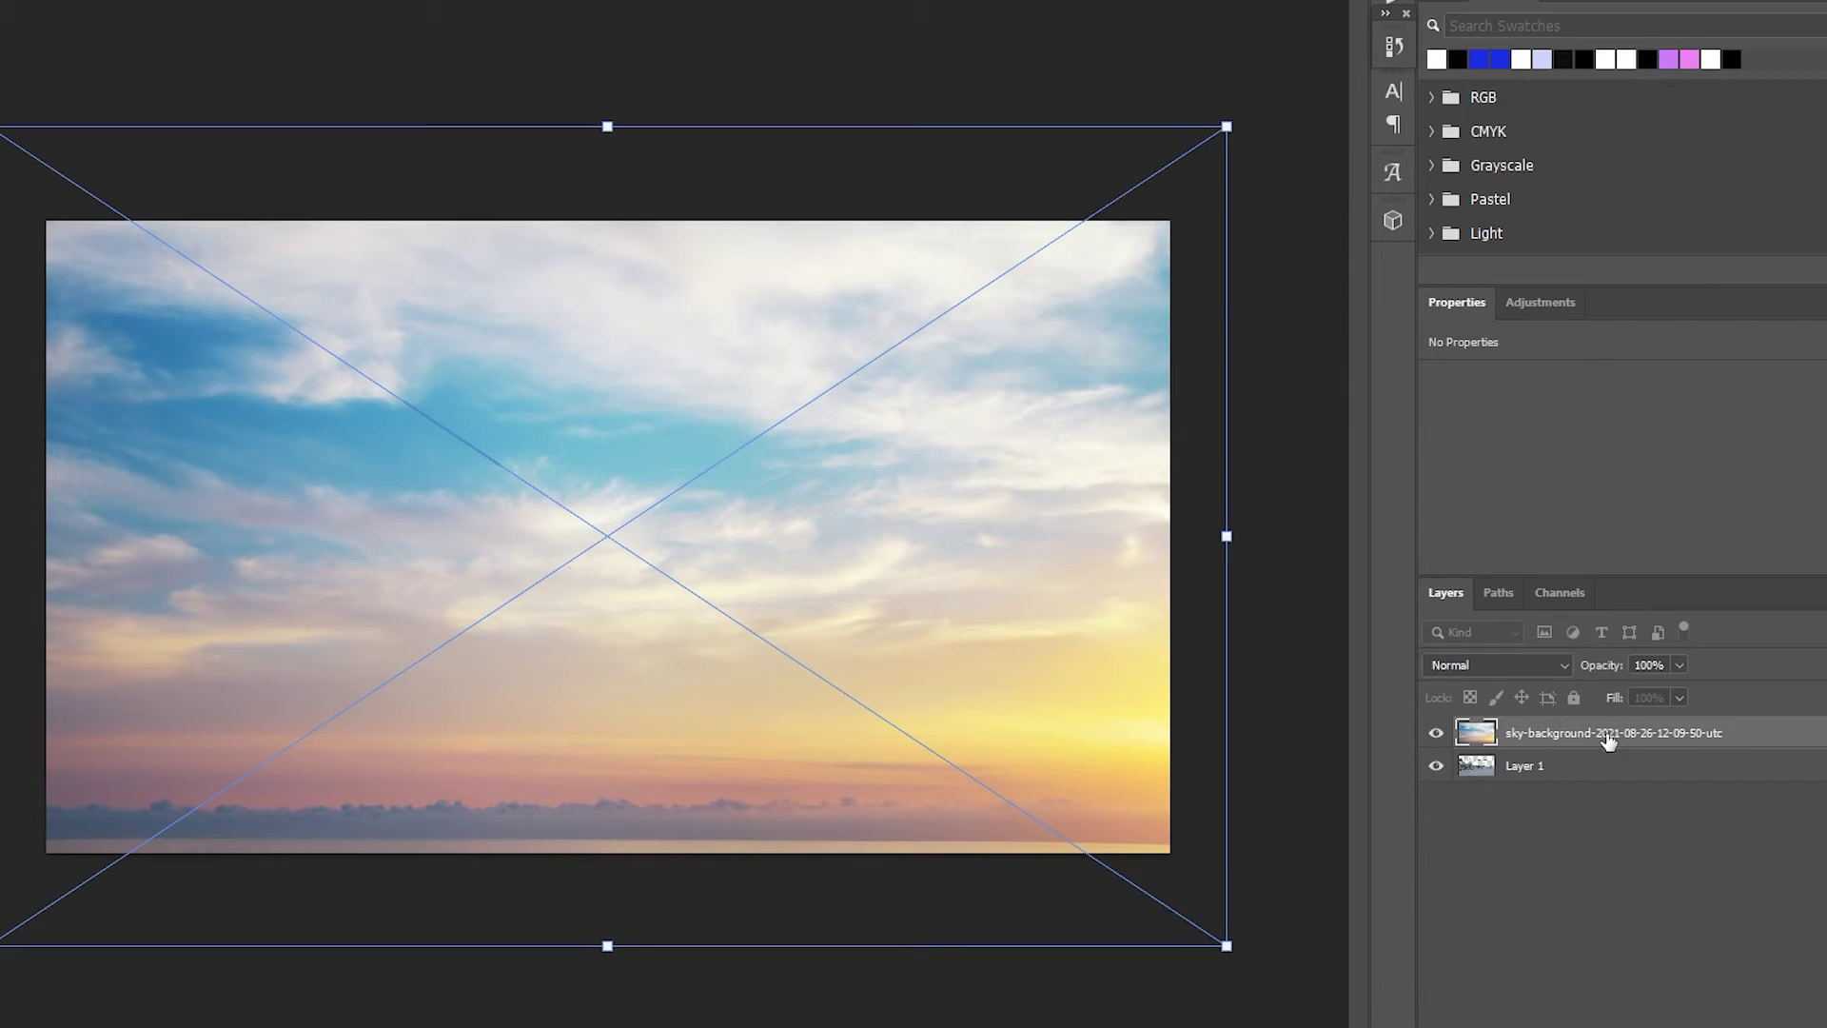
Move the sky layer below the street render, enlarge it, and lower its saturation
left_click_drag(1609, 738, 1609, 789)
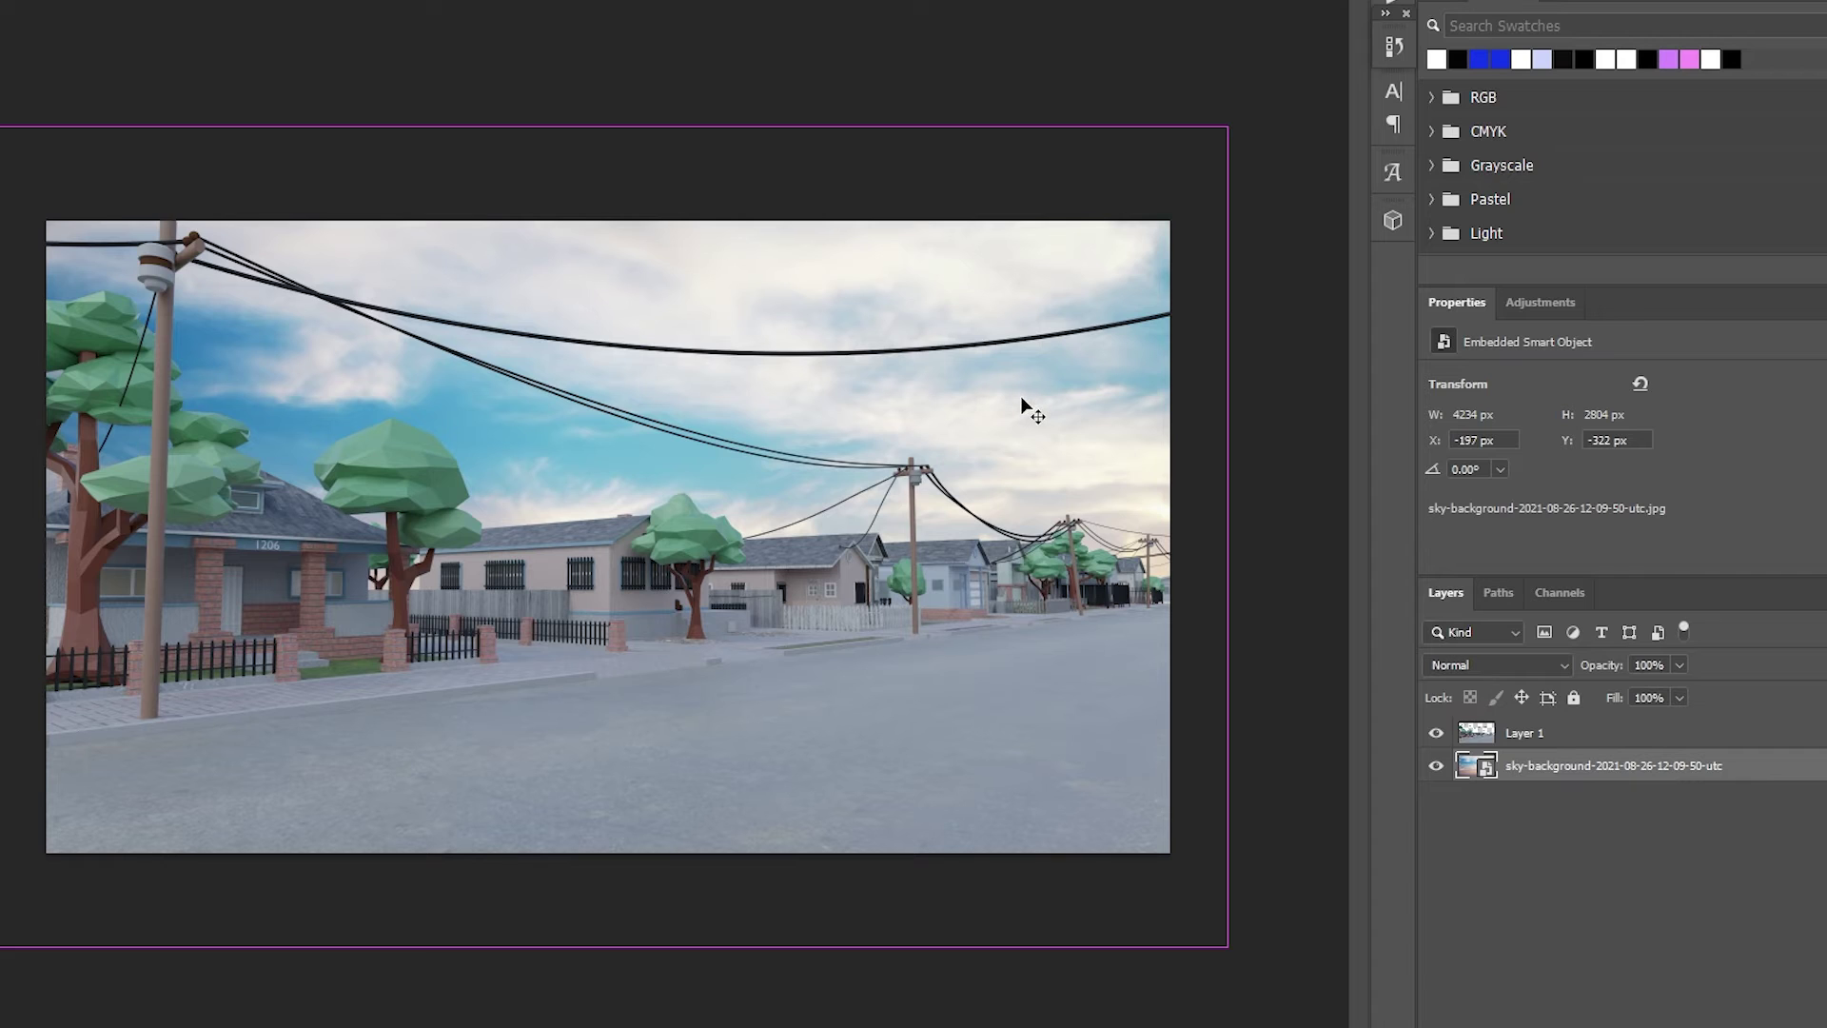
key("ctrl+t")
left_click_drag(609, 123, 613, 188)
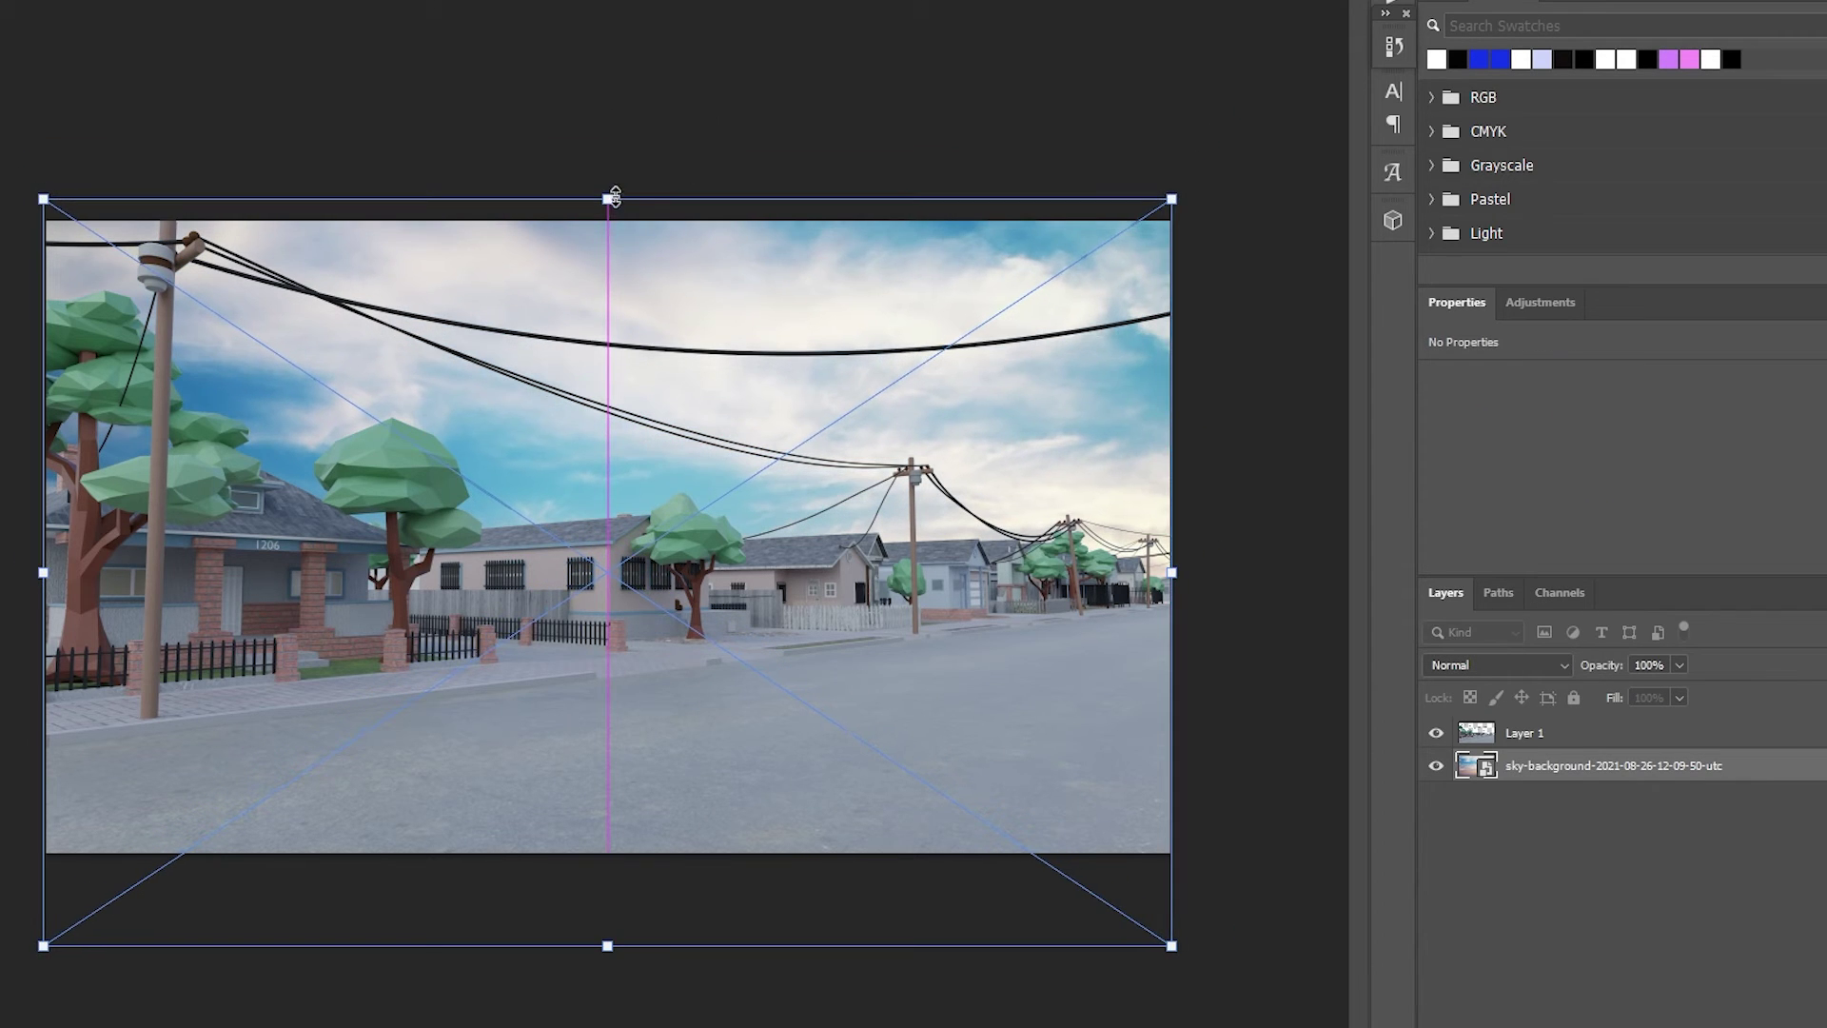
key("Return")
mouse_move(1701, 516)
left_mouse_down()
mouse_move(1532, 521)
mouse_move(1588, 510)
left_mouse_up()
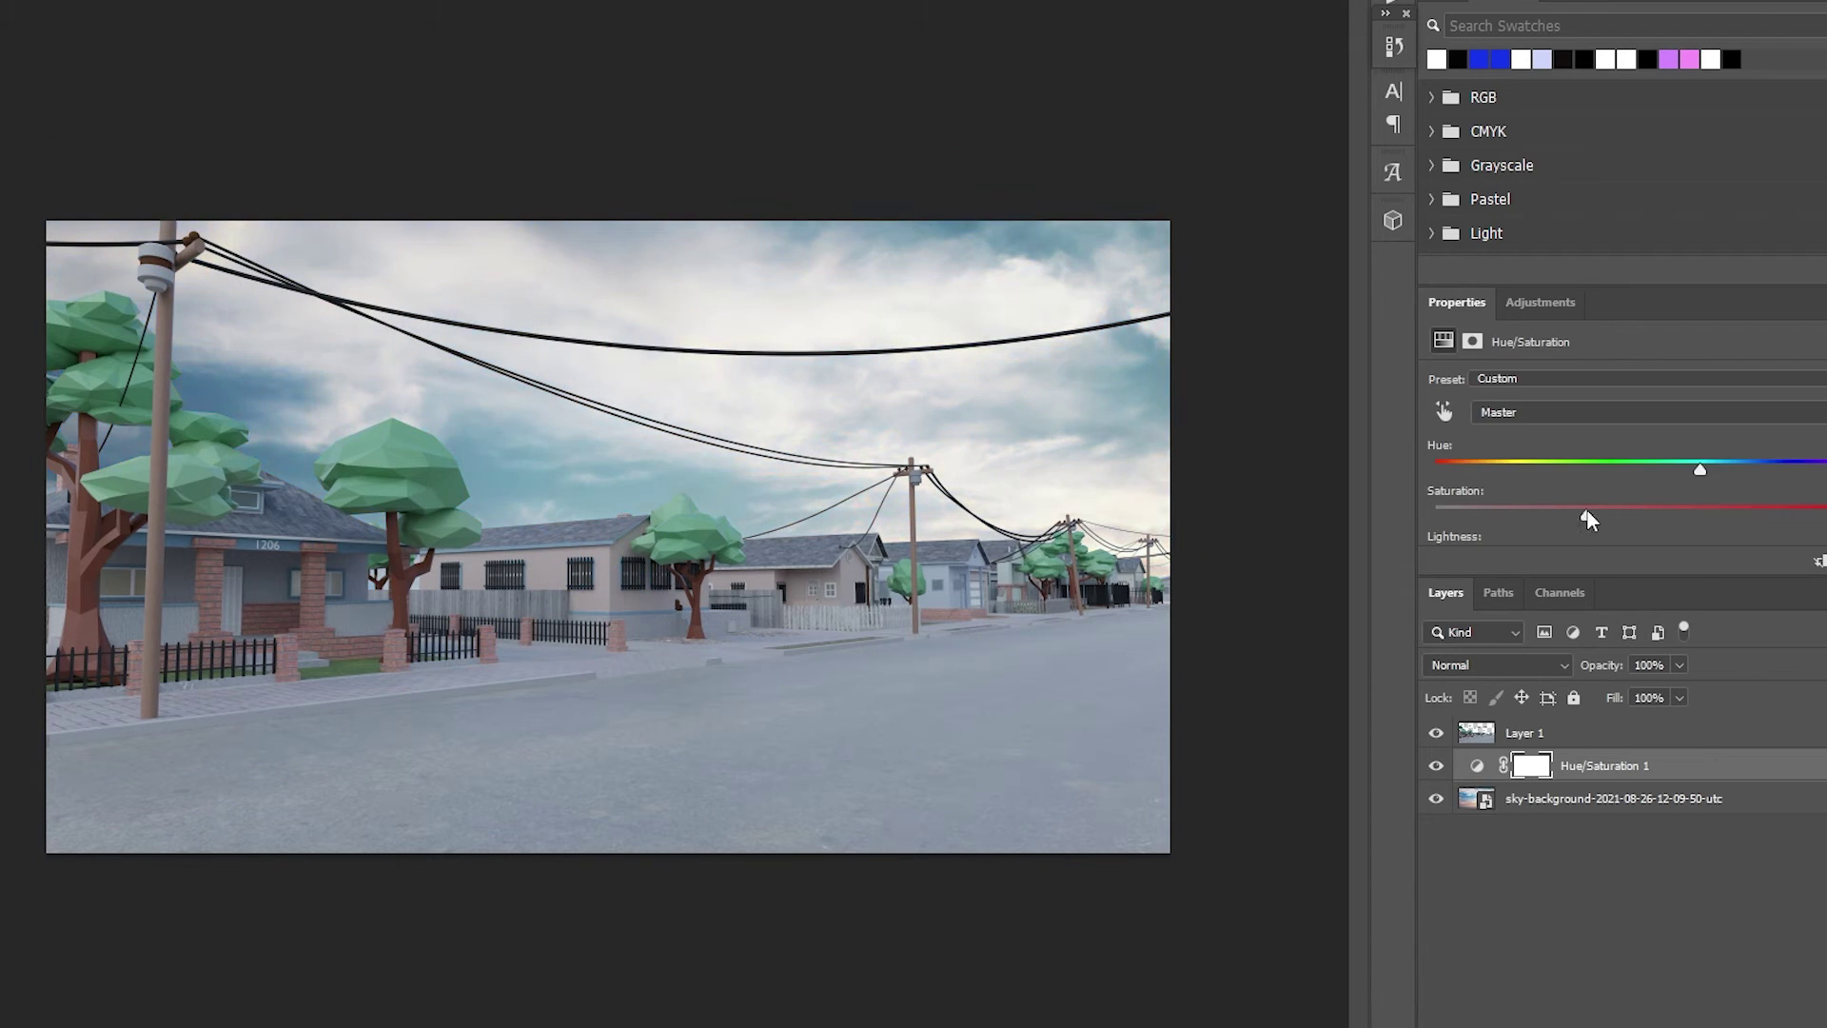
mouse_move(1701, 469)
left_mouse_down()
mouse_move(1780, 472)
mouse_move(1706, 482)
mouse_move(1726, 482)
left_mouse_up()
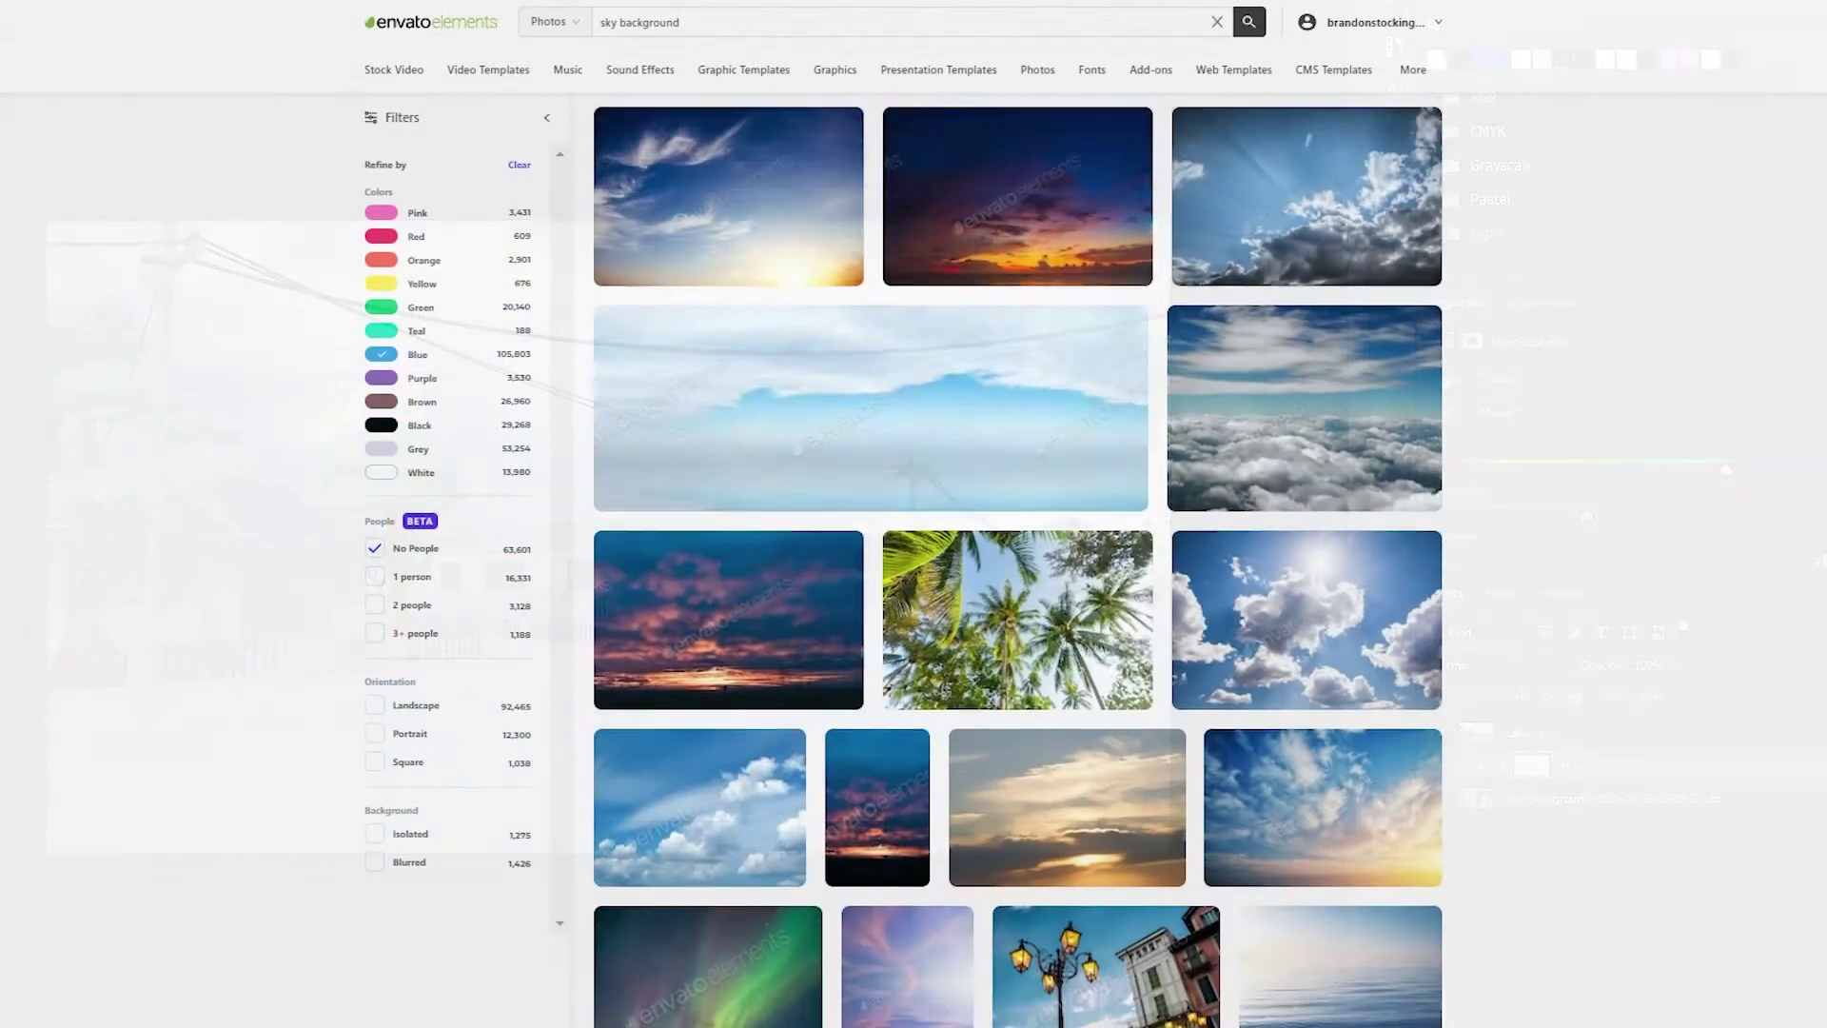
scroll(1018, 572, "down", 3)
scroll(1018, 572, "down", 3)
scroll(1017, 572, "down", 3)
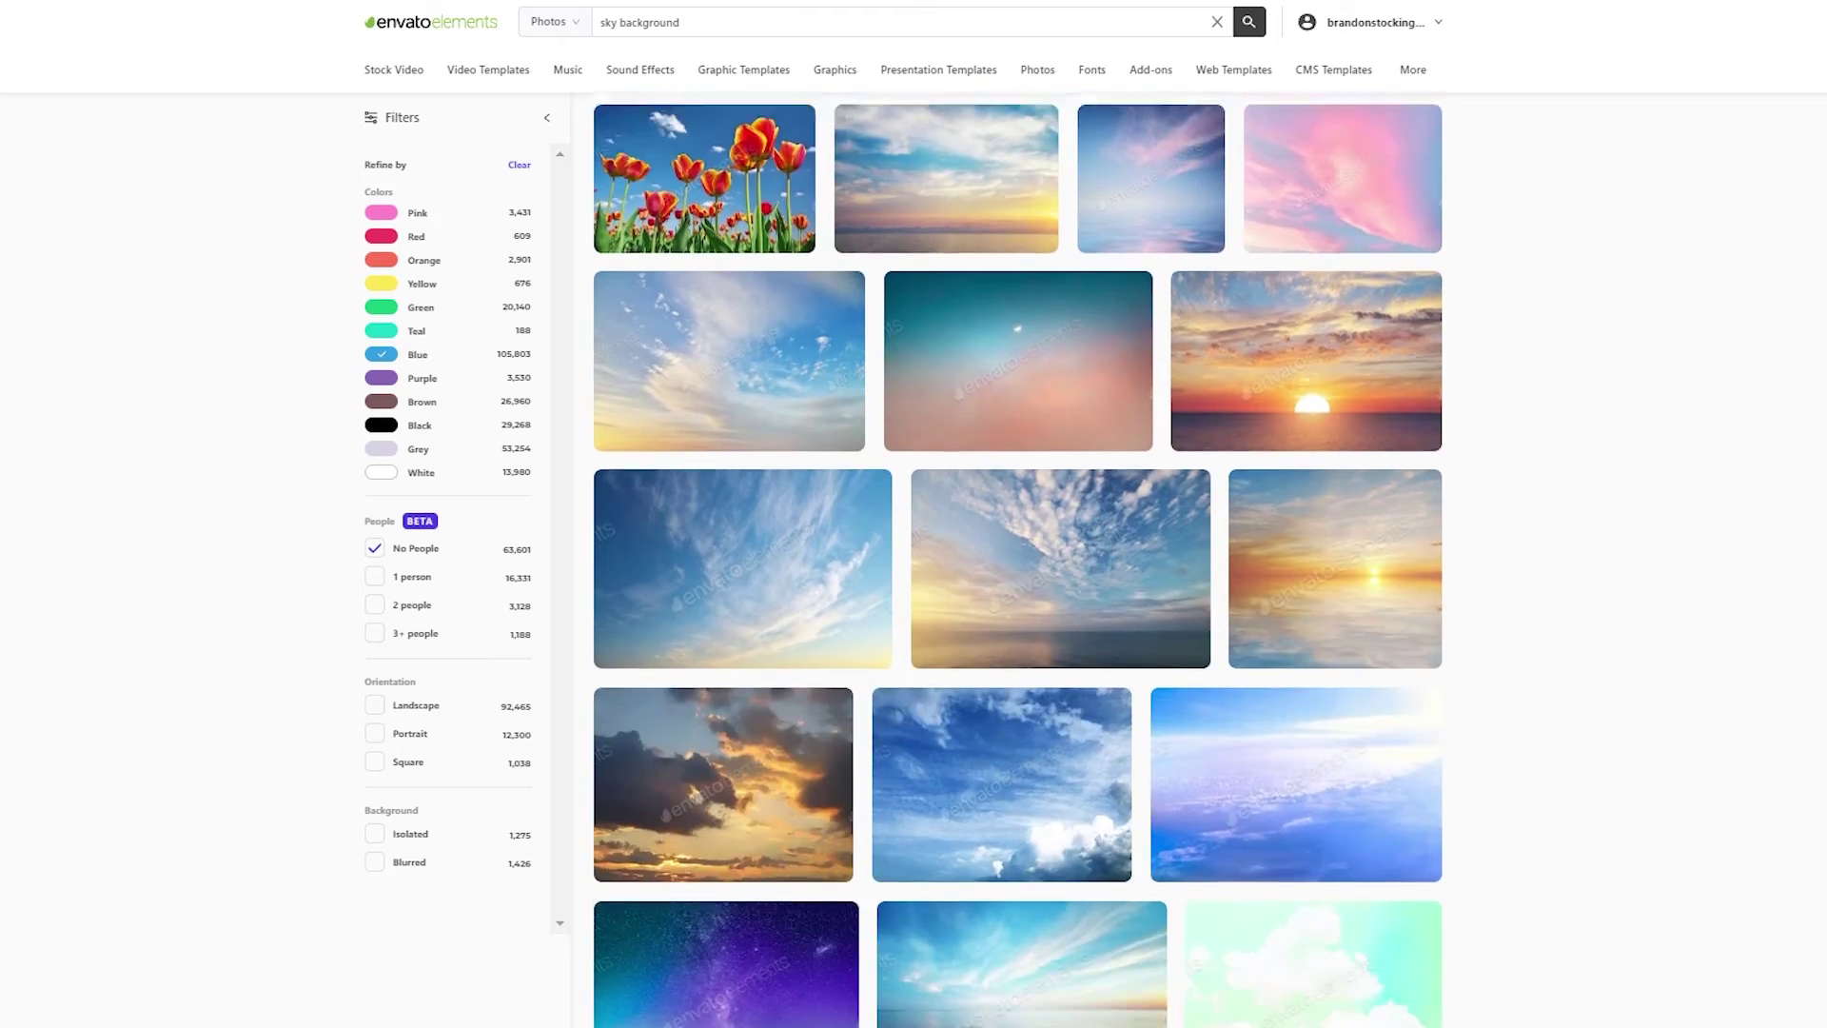
scroll(1017, 571, "down", 3)
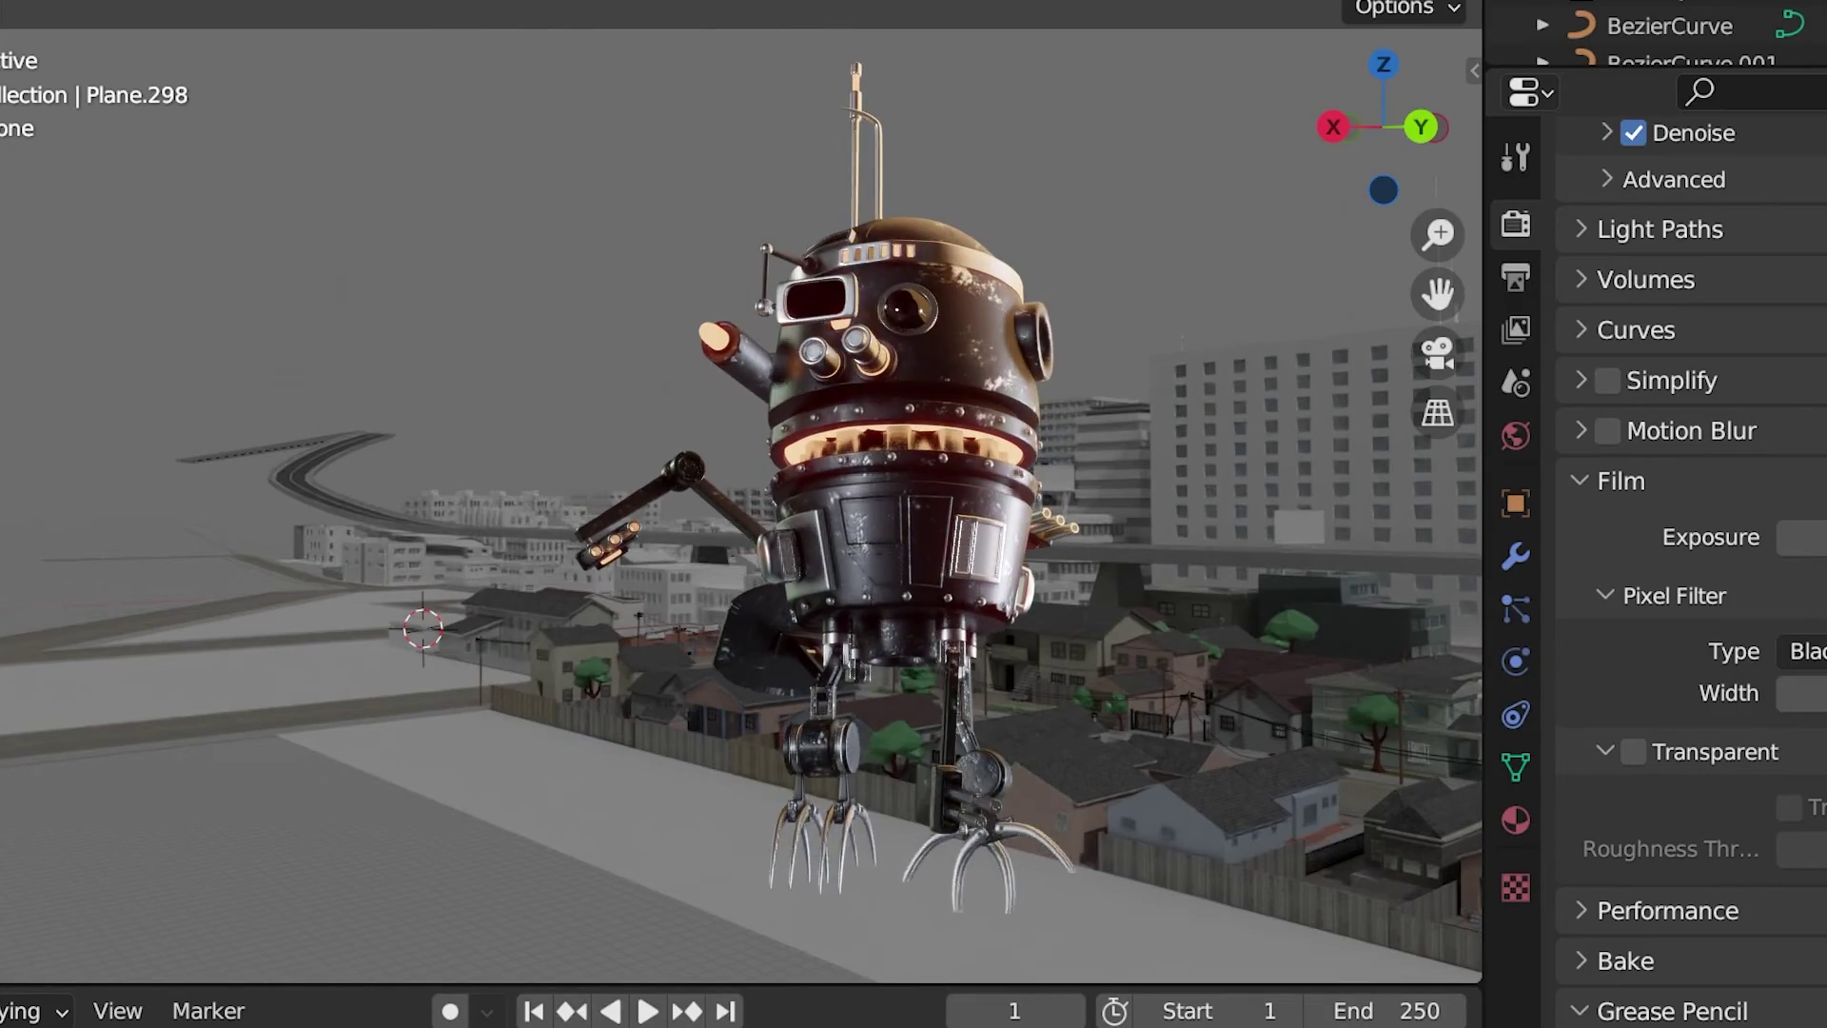
Select the Catenary power-line object, orbit around the robot, and show Output Properties
left_click(1080, 675)
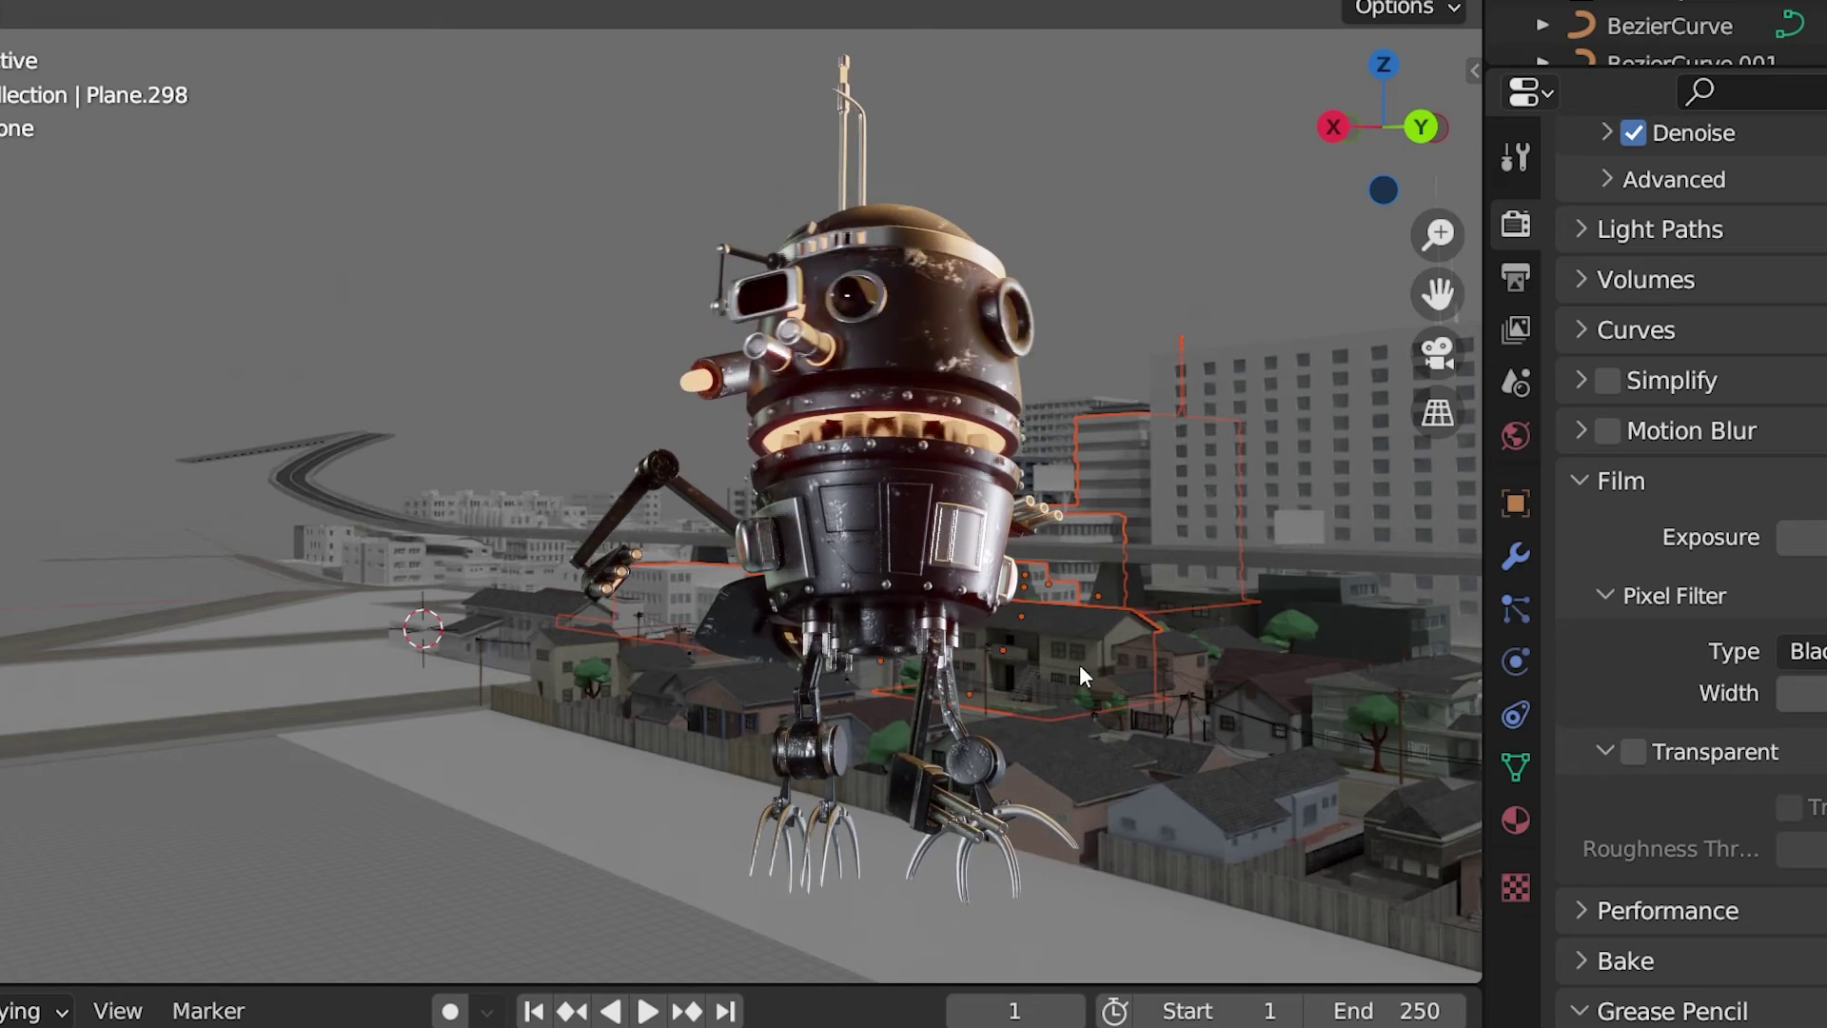
left_click(1115, 692)
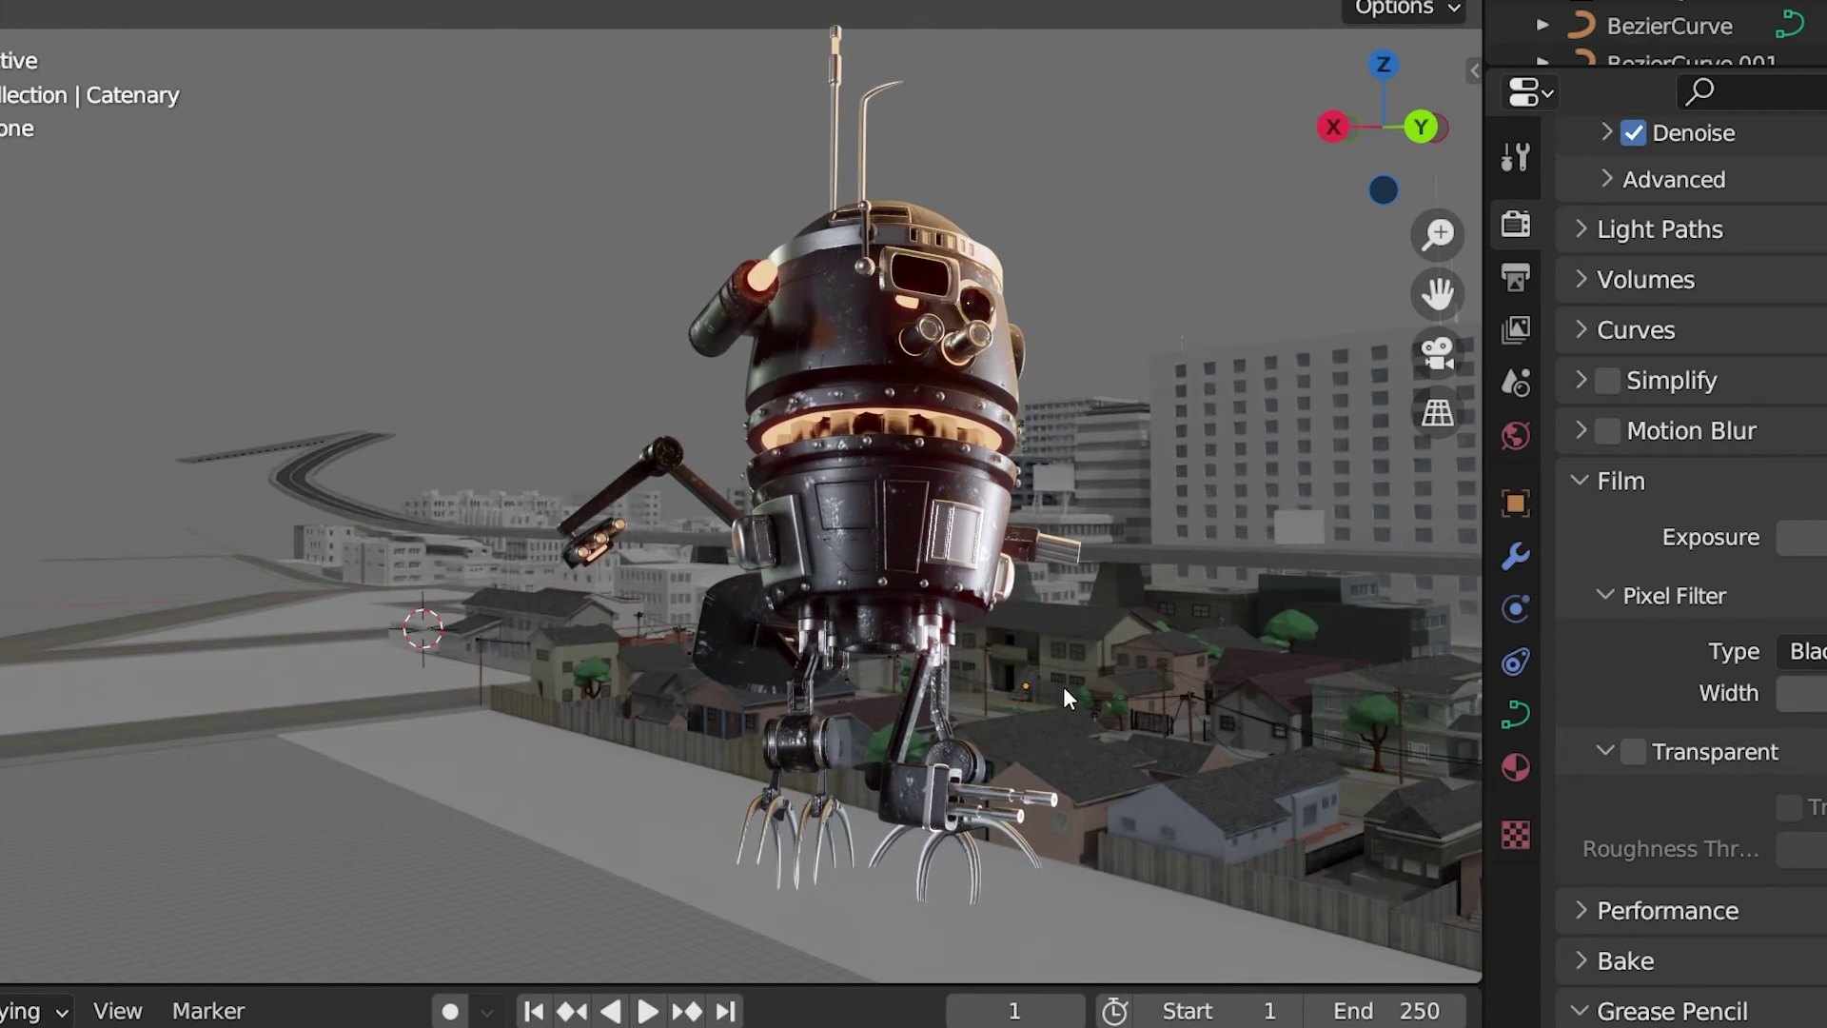
mouse_move(1004, 687)
middle_mouse_down()
mouse_move(661, 692)
mouse_move(633, 670)
mouse_move(1435, 668)
mouse_move(15, 671)
mouse_move(41, 678)
middle_mouse_up()
left_click(1517, 278)
scroll(1604, 556, "down", 5)
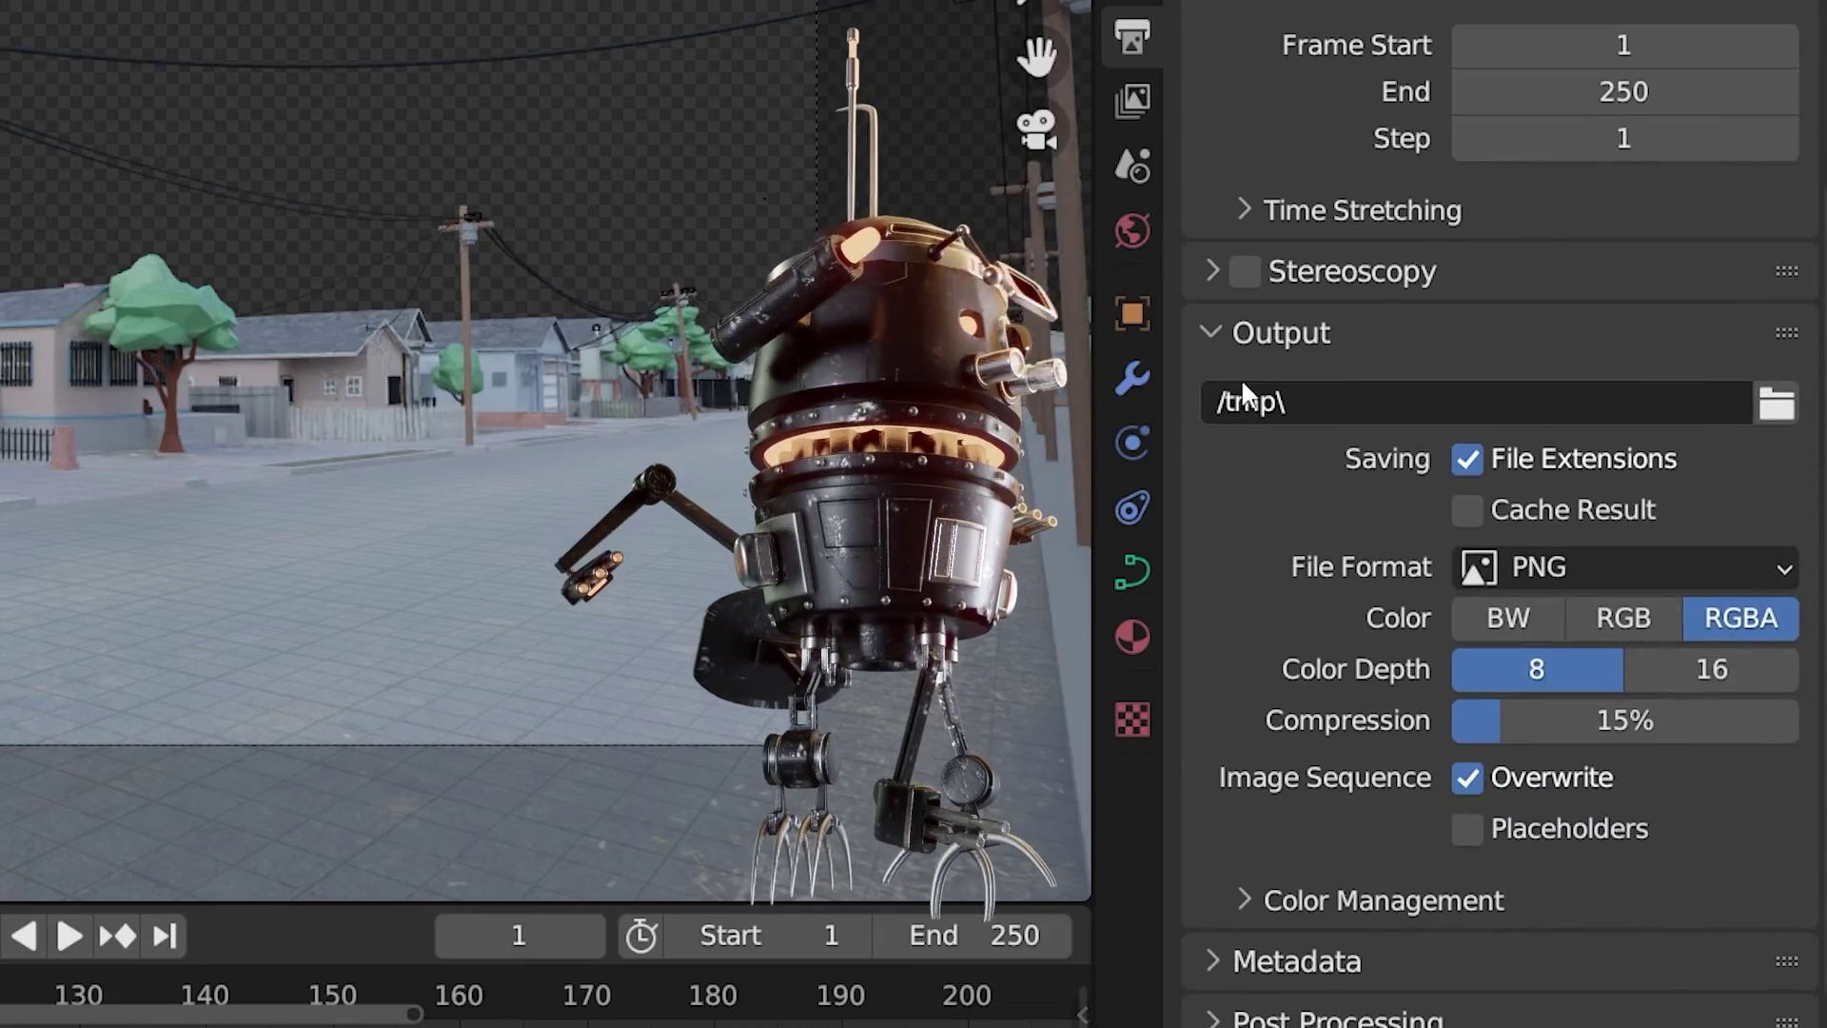
Set the output to FFmpeg Video in Matroska with the PNG codec and RGBA colour
left_click(1559, 540)
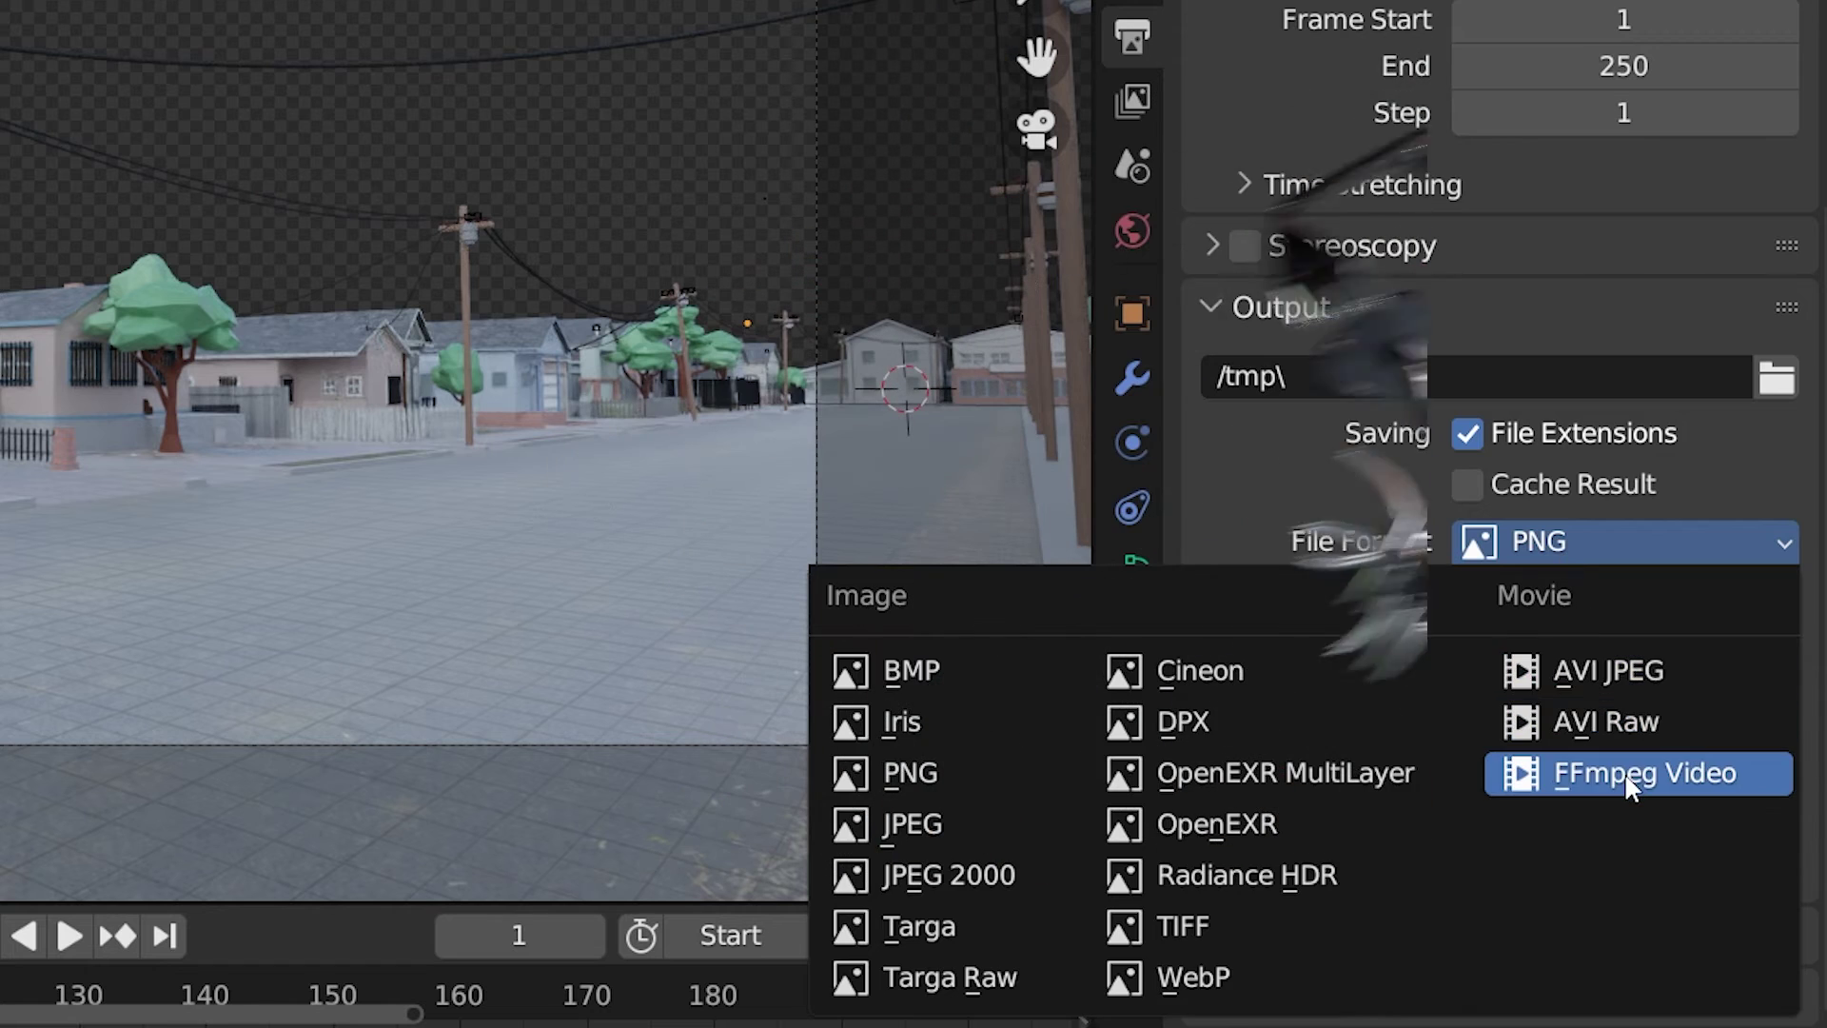
left_click(1556, 776)
left_click(1626, 873)
scroll(1625, 714, "down", 8)
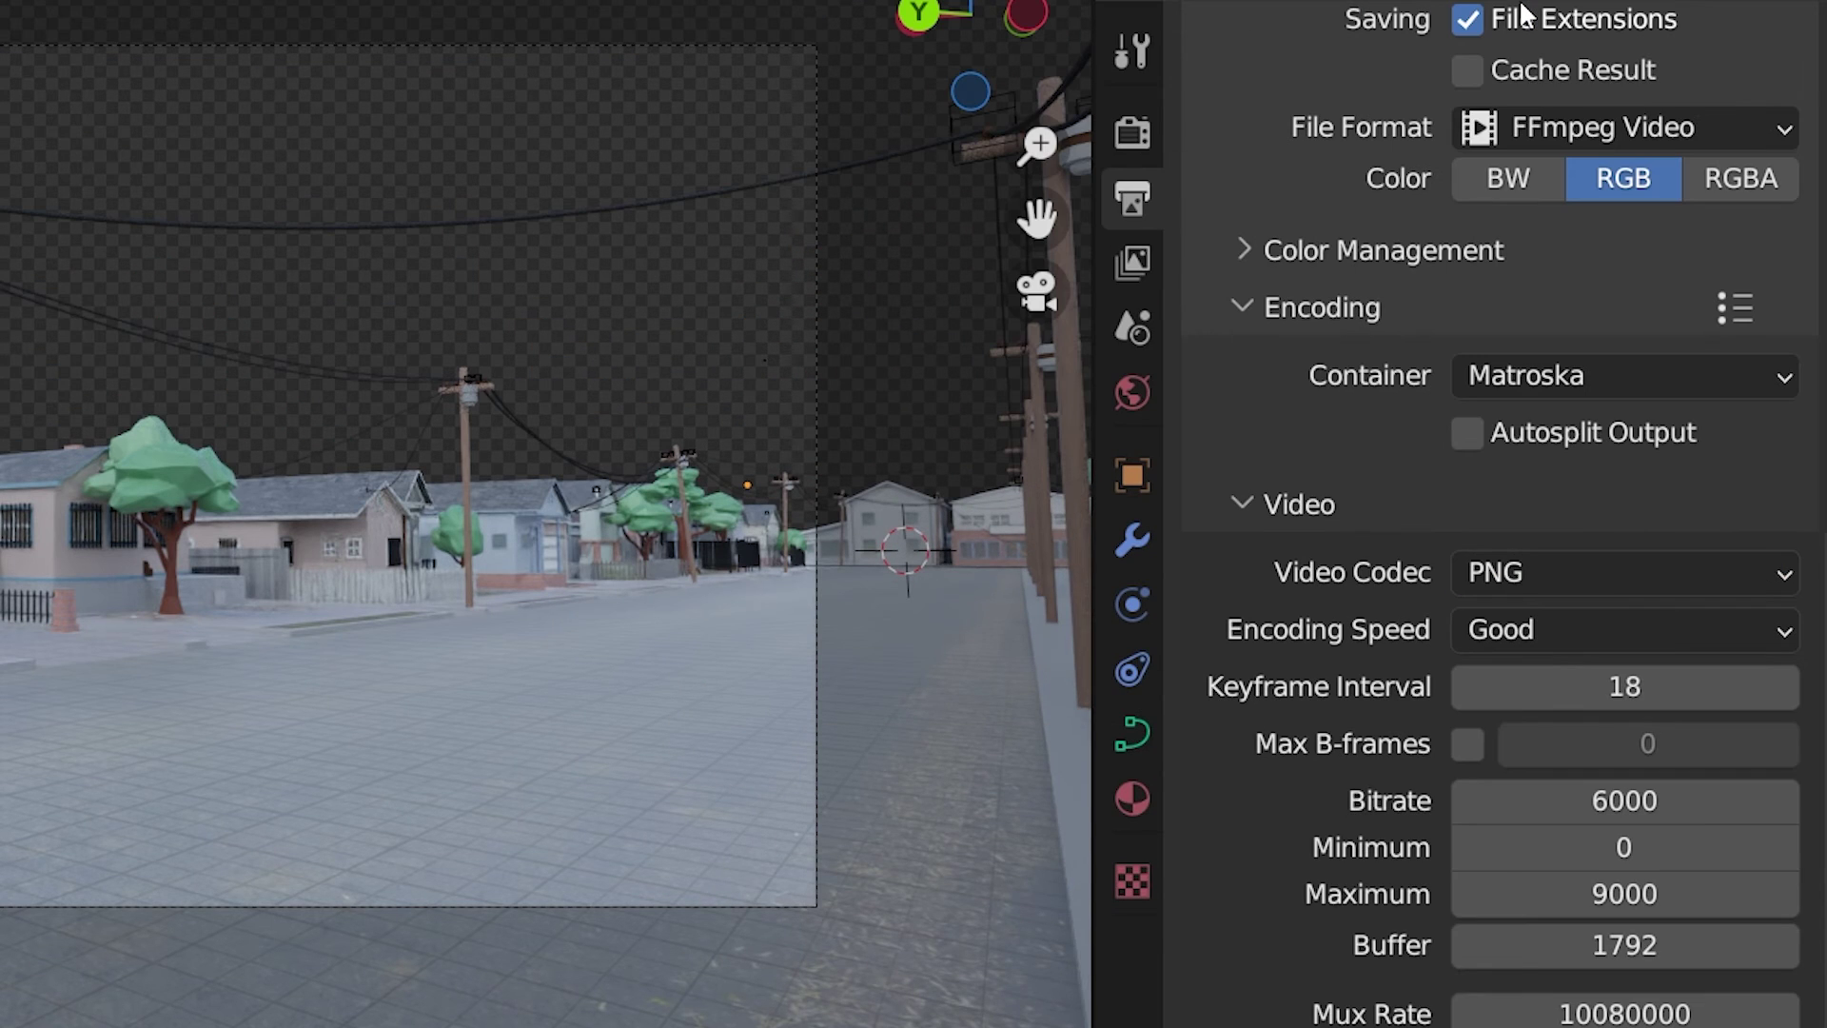
scroll(1612, 536, "up", 1)
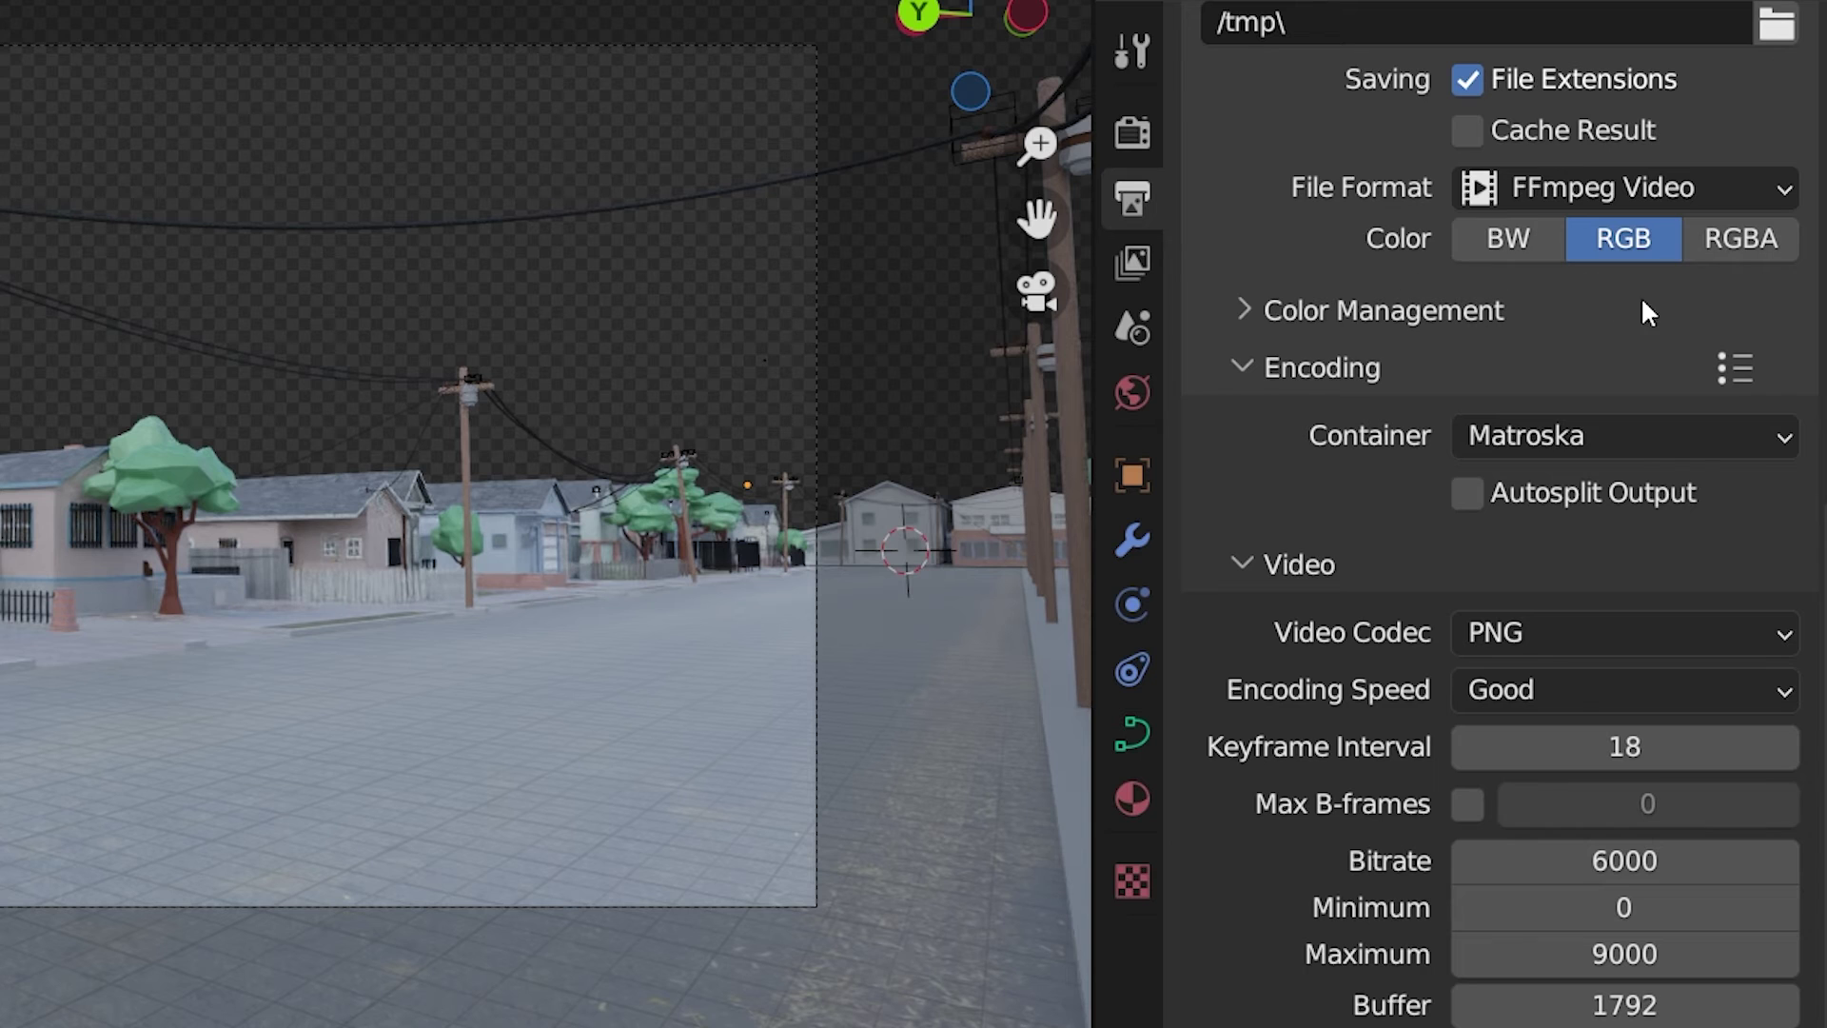
scroll(1723, 292, "up", 3)
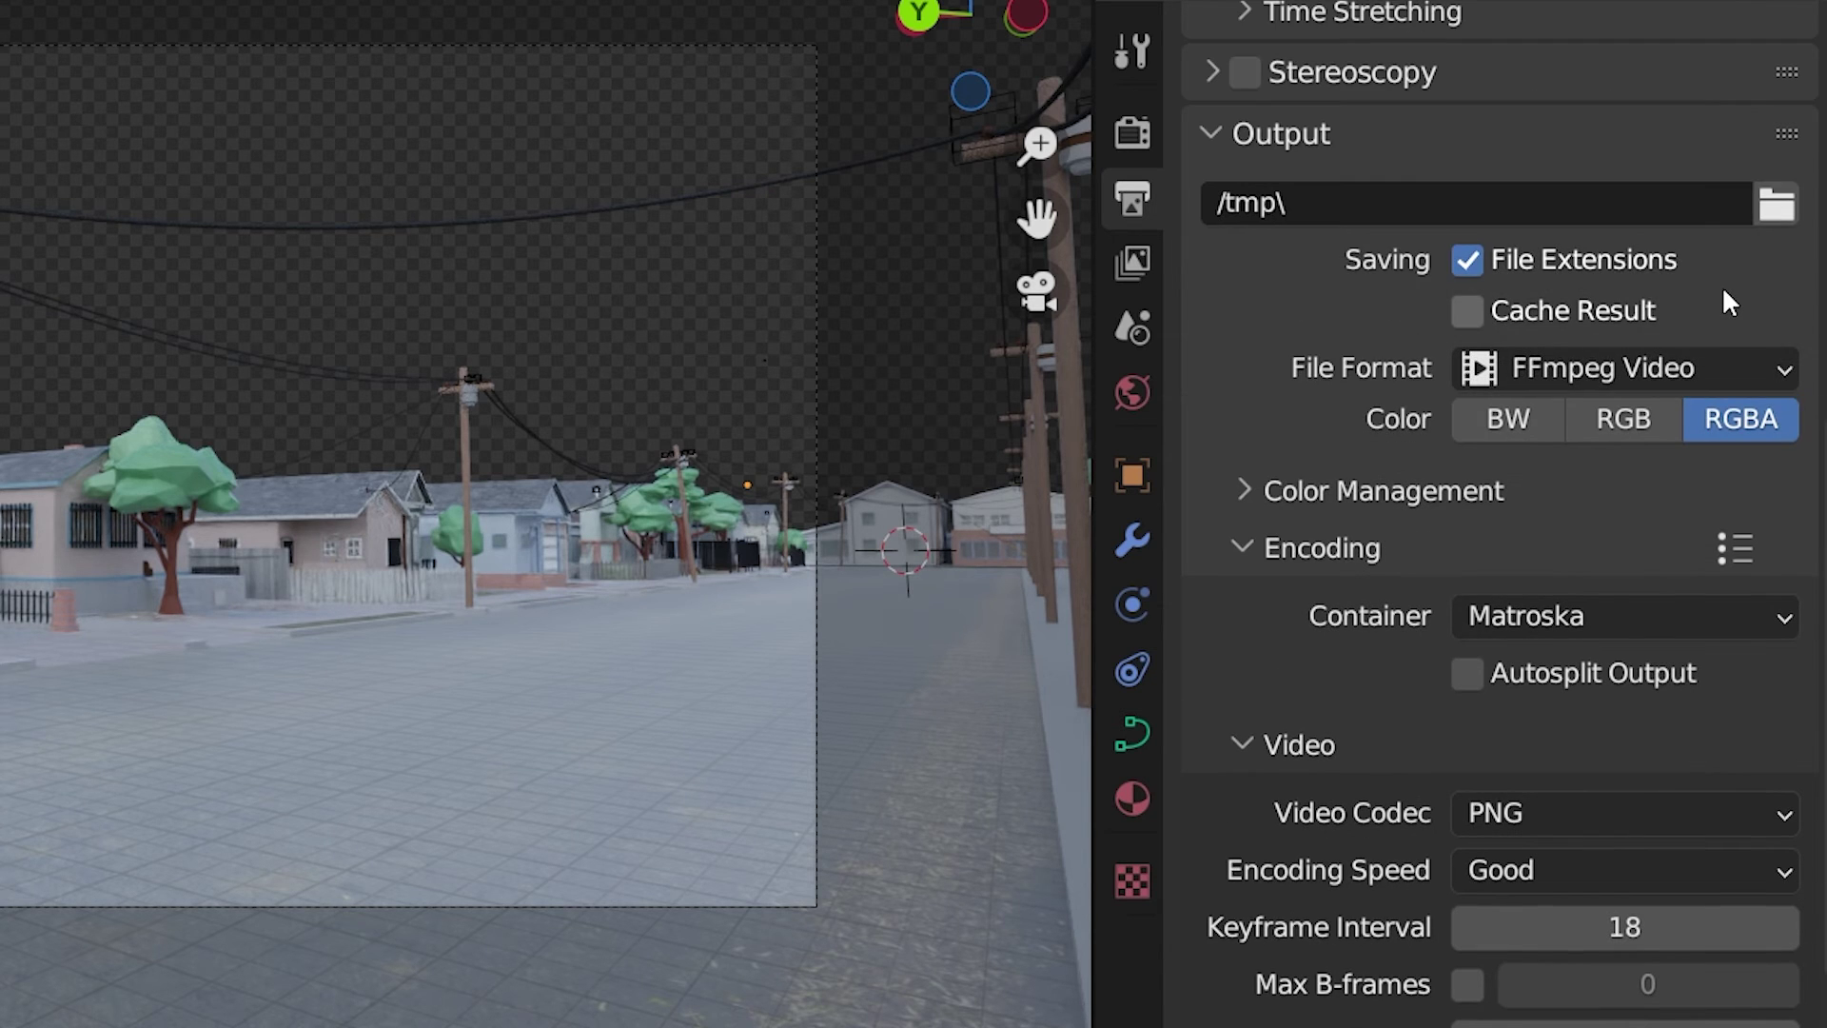
left_click(261, 64)
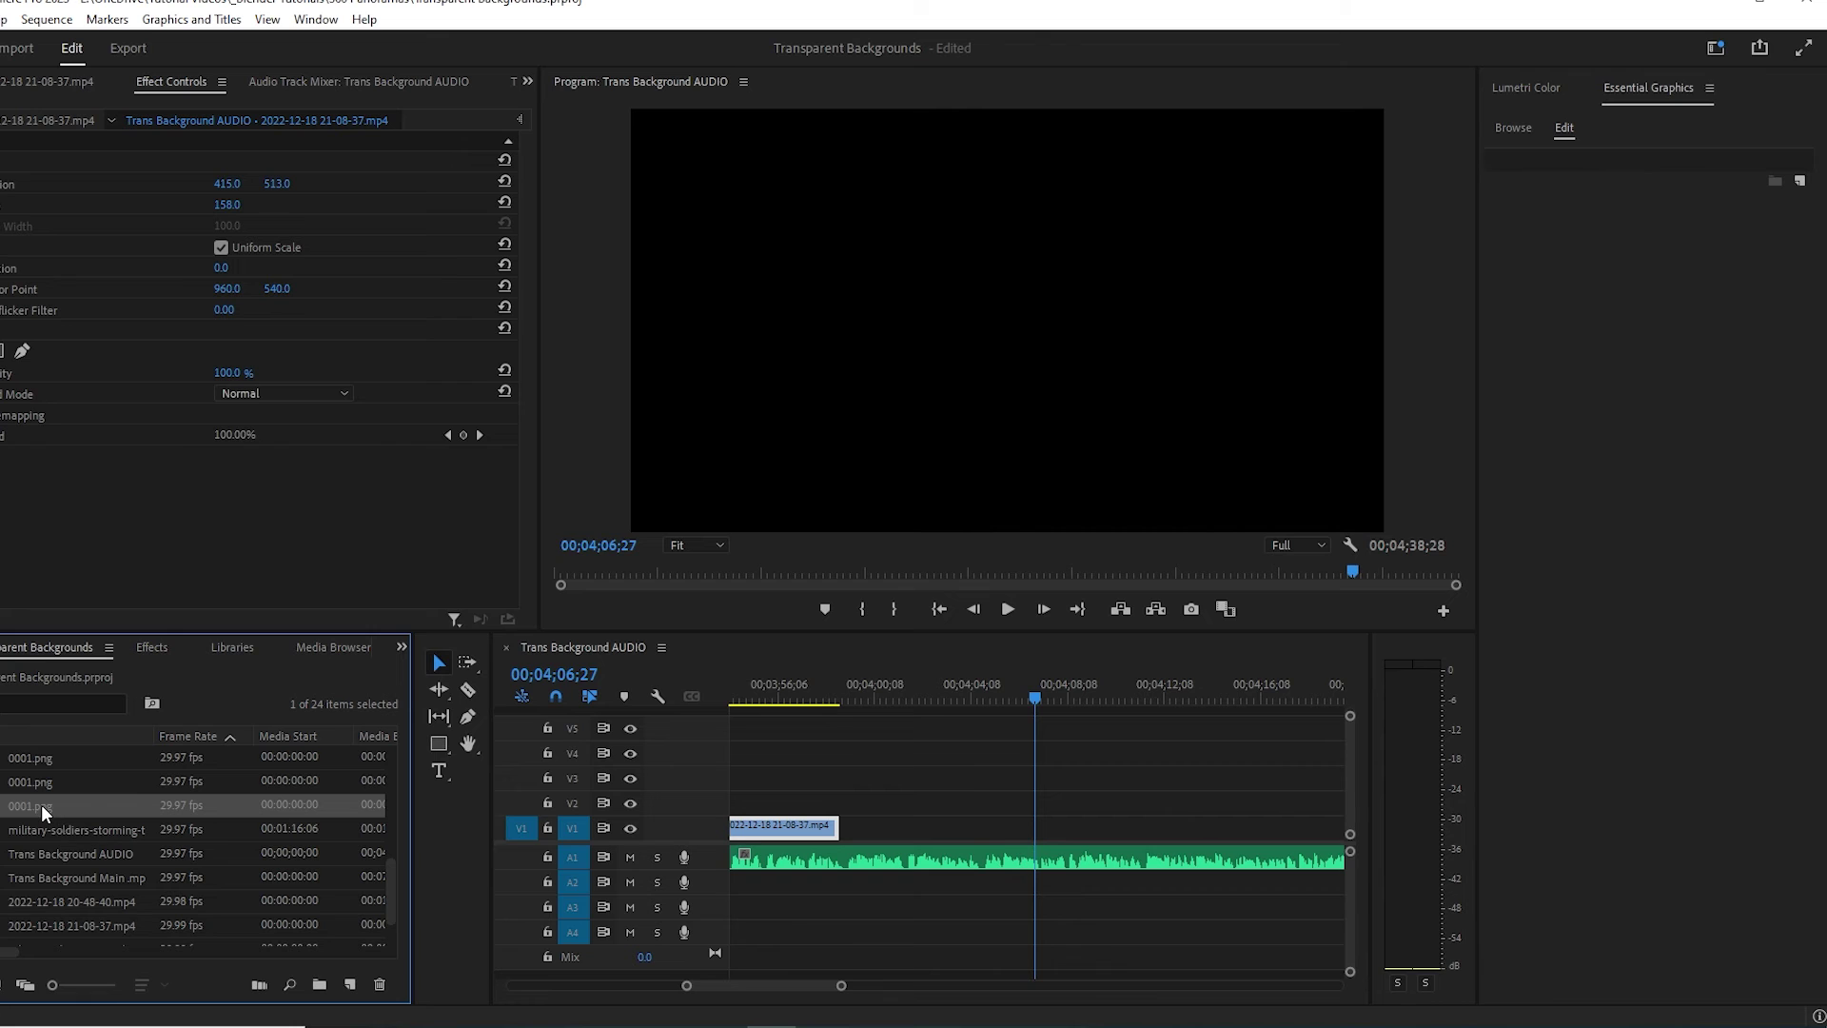
Place 0001.png on track V2 at the playhead, then play and stop the sequence
left_click_drag(43, 811, 858, 825)
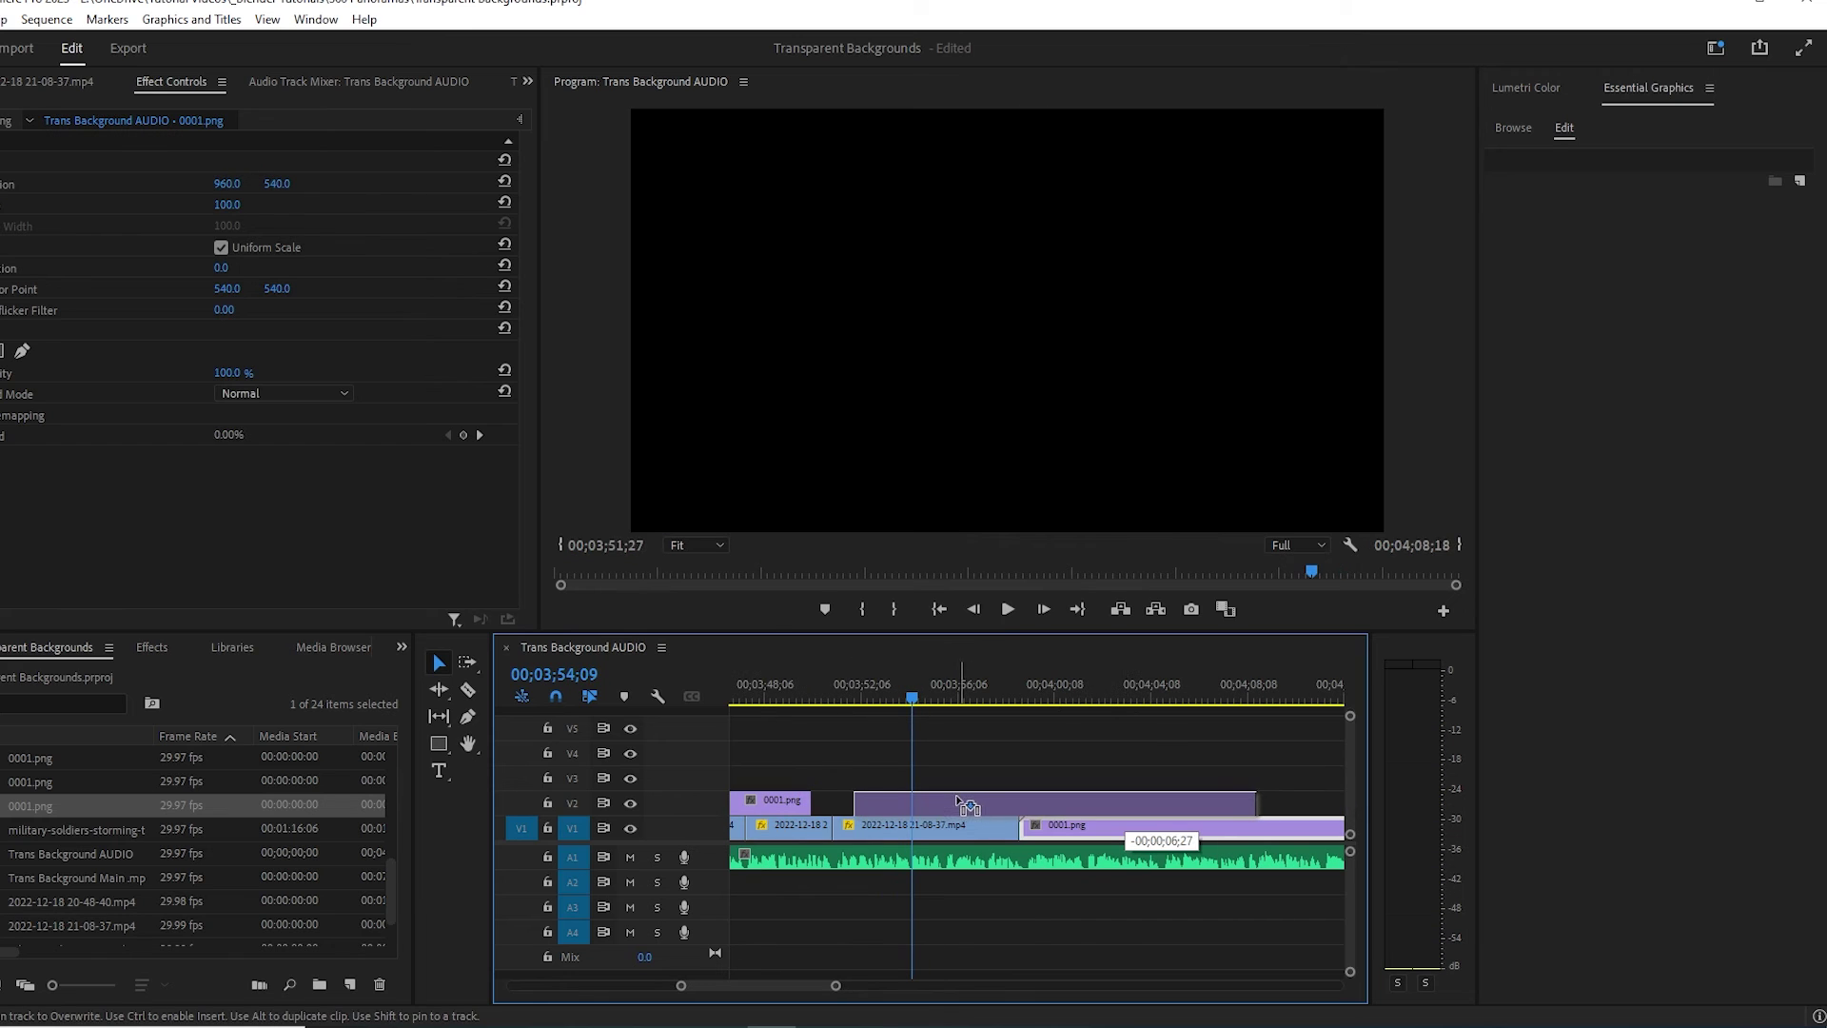
left_click_drag(966, 803, 947, 798)
key("space")
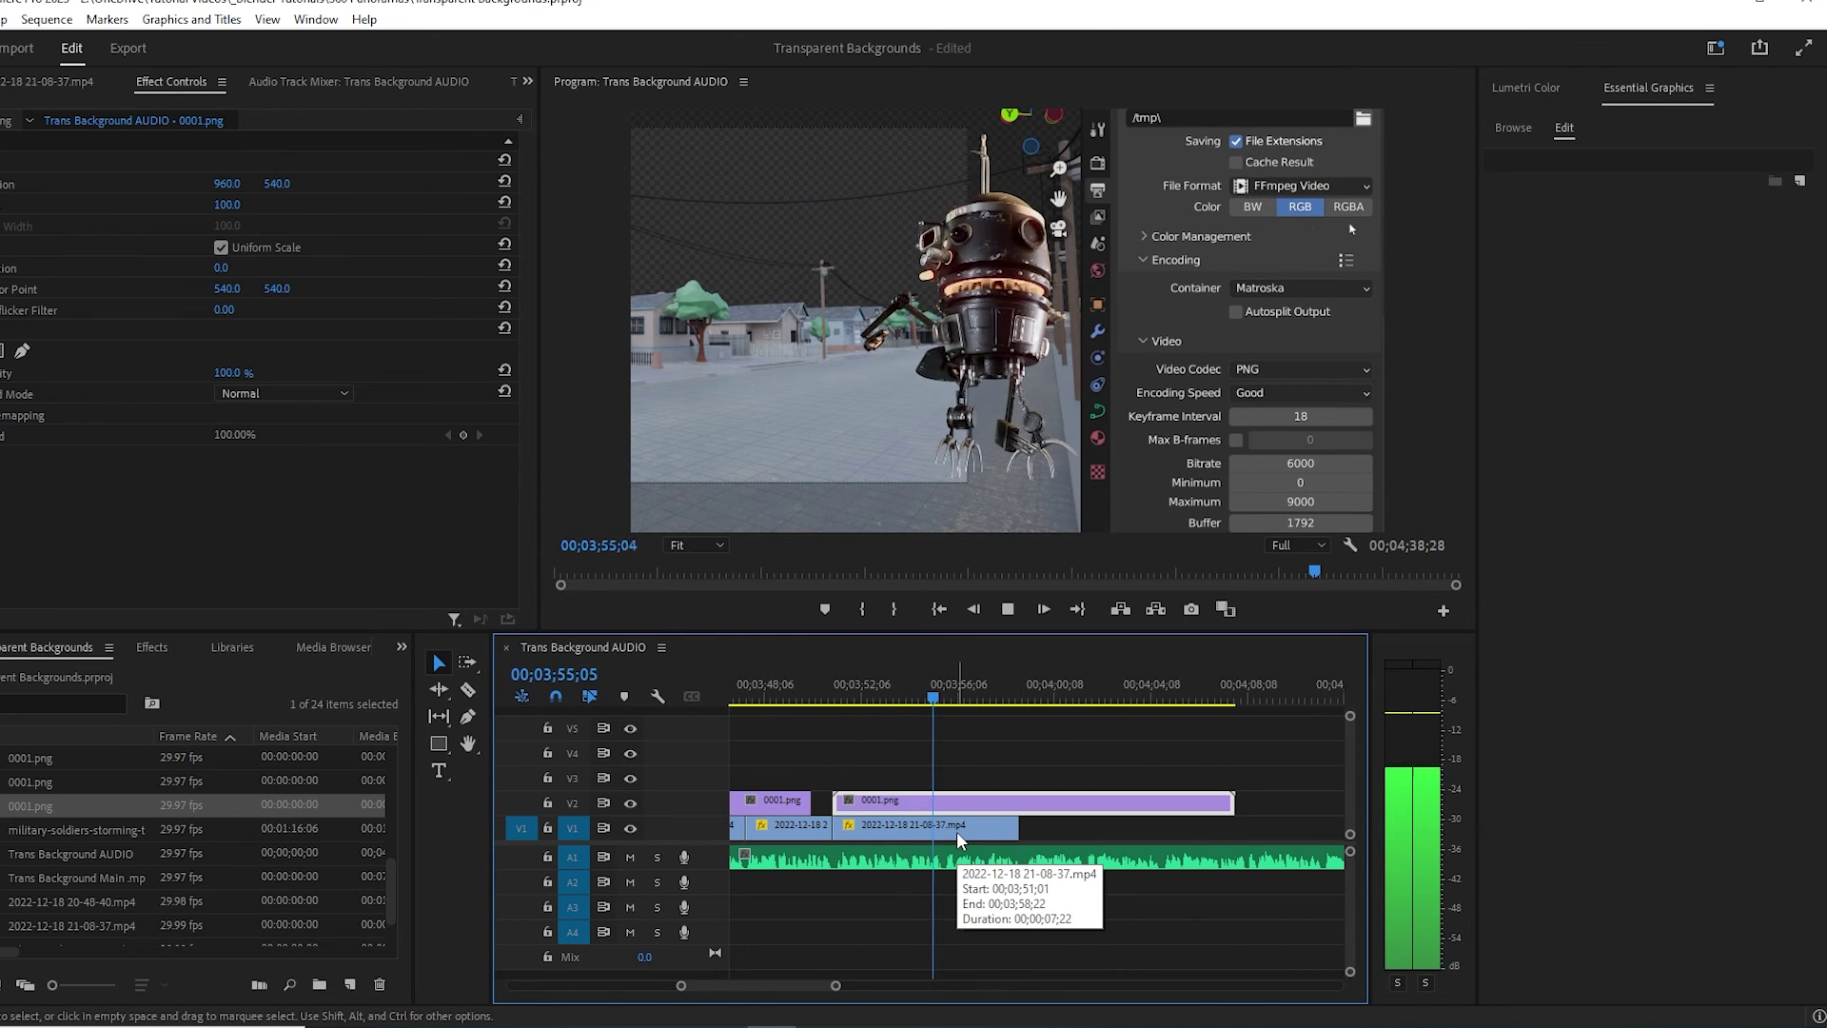
key("space")
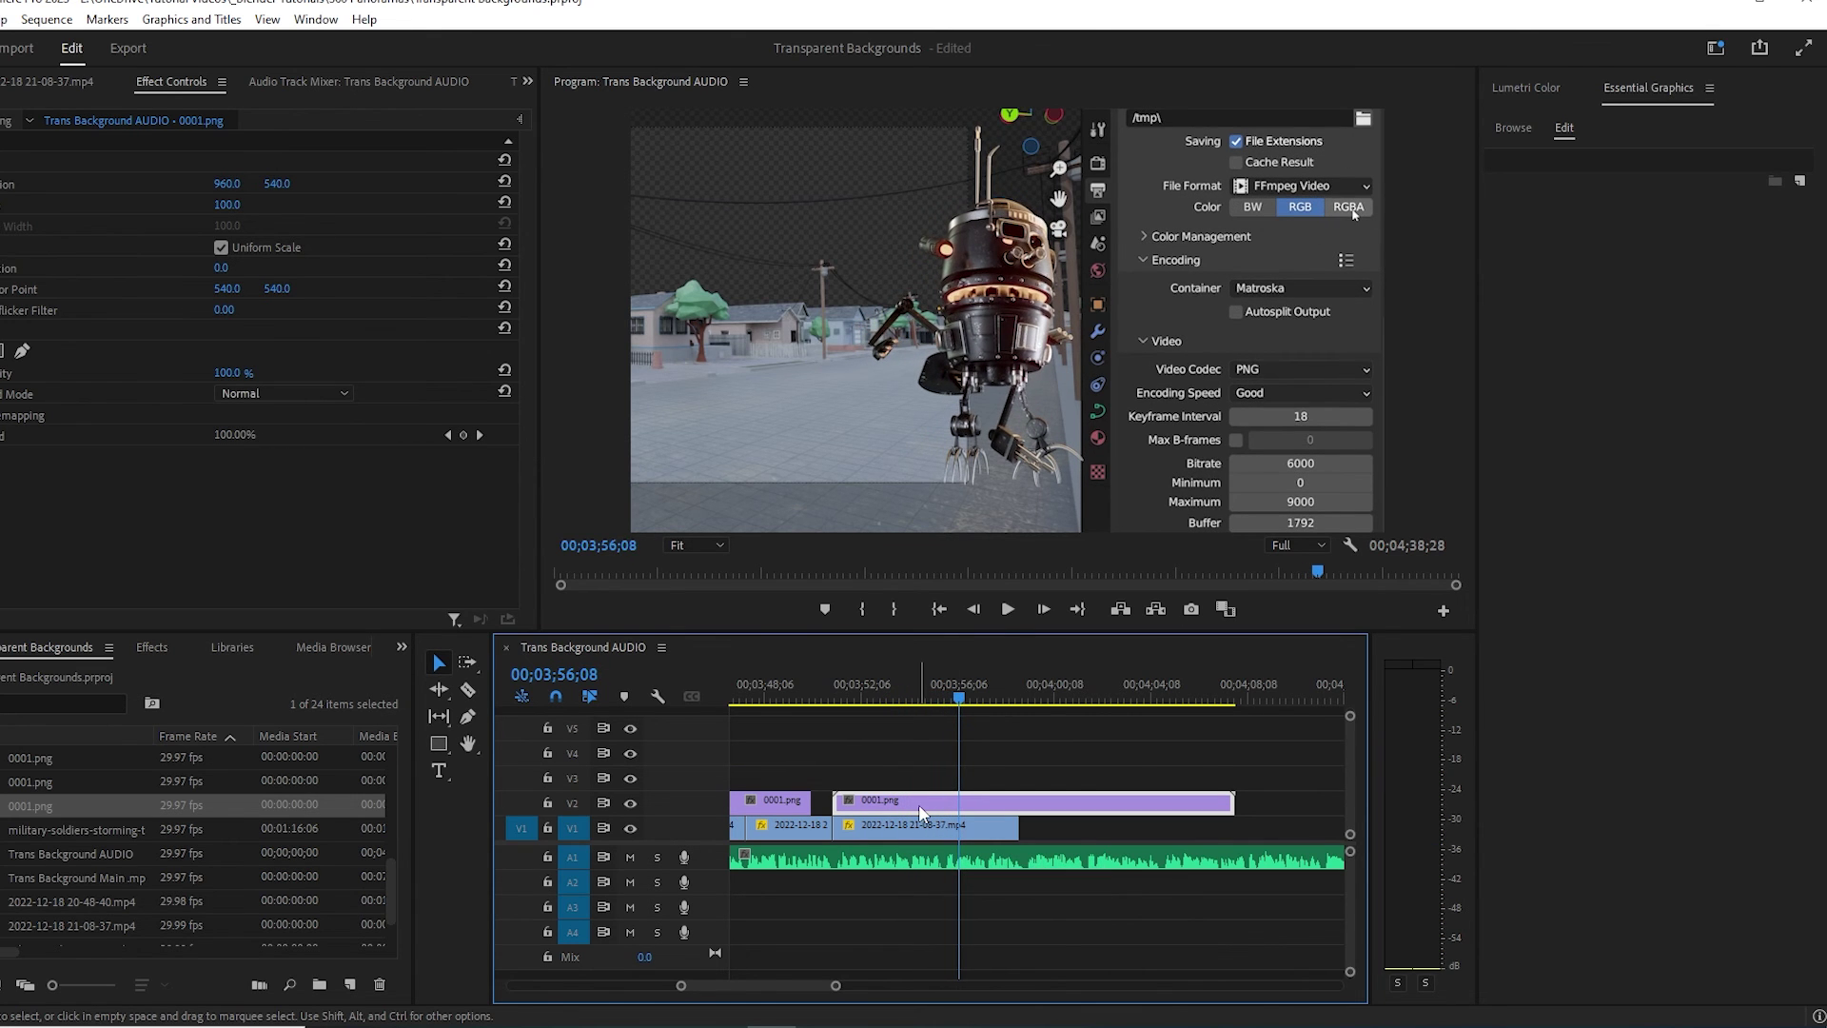